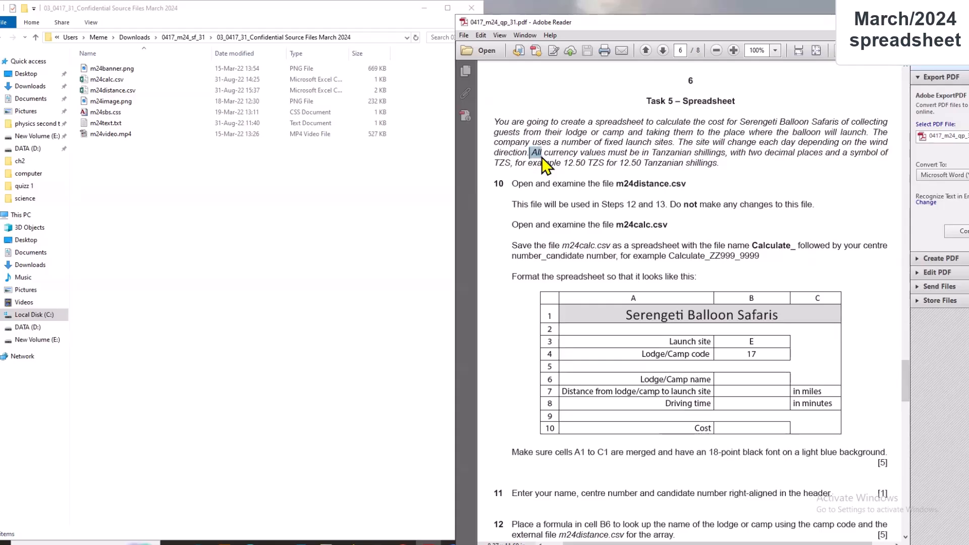
- Highlight the Tanzanian shillings currency requirement in the exam paper, open m24distance.csv and dismiss the activation wizard
{"action": "left_click_drag", "start_coordinate": [530, 153], "coordinate": [818, 161]}
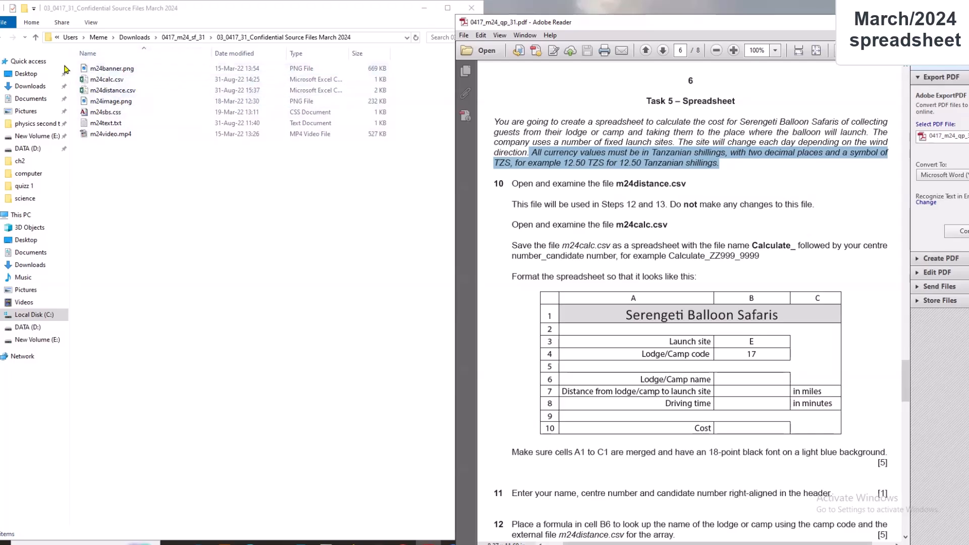
{"action": "left_click", "coordinate": [124, 93]}
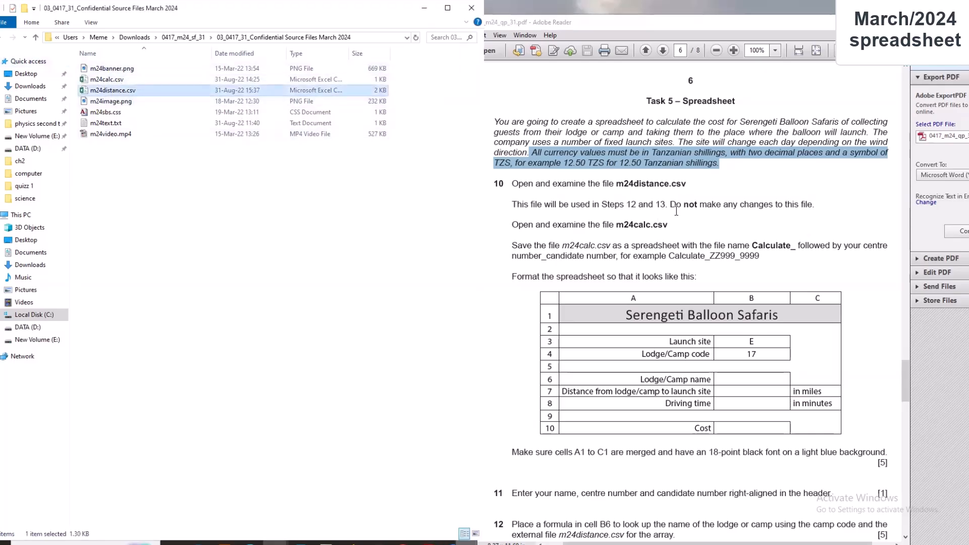
{"action": "key", "text": "Return"}
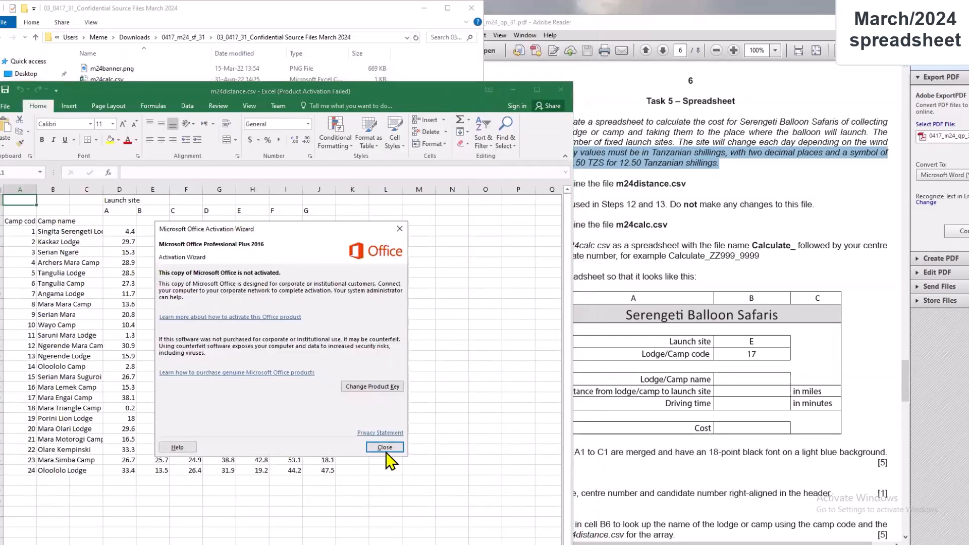
{"action": "left_click", "coordinate": [383, 444]}
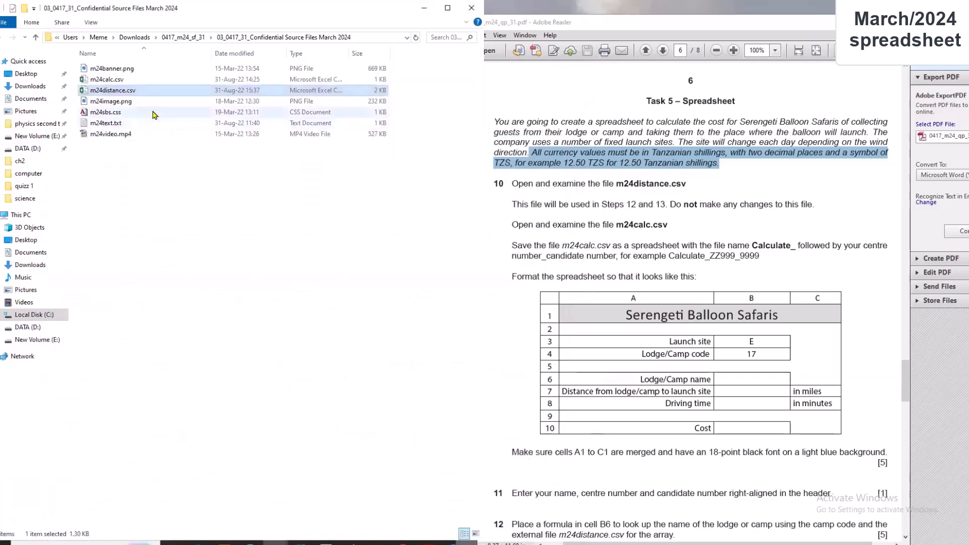
- Open m24calc.csv, minimise the m24distance.csv window and arrange the spreadsheet beside the exam paper
{"action": "double_click", "coordinate": [138, 81]}
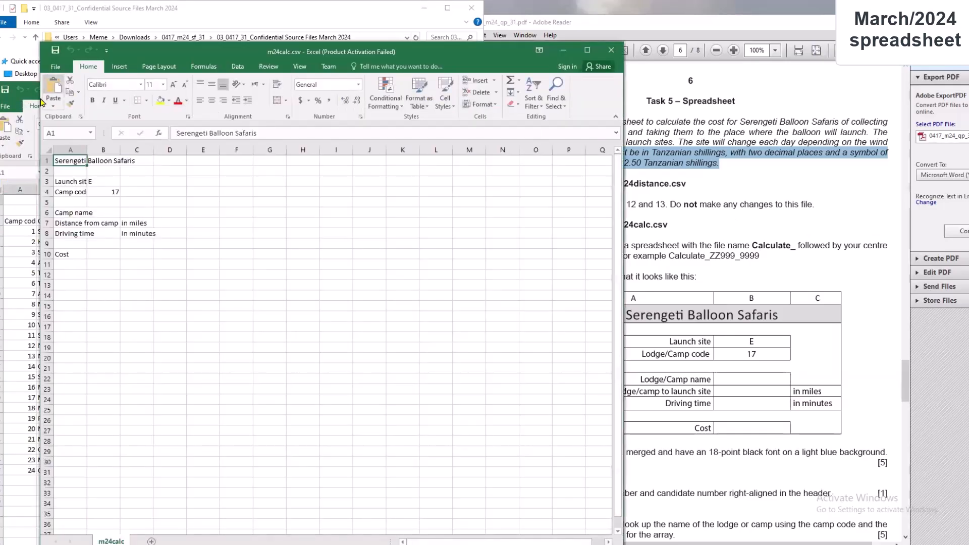
{"action": "left_click", "coordinate": [23, 259]}
{"action": "left_click", "coordinate": [513, 90]}
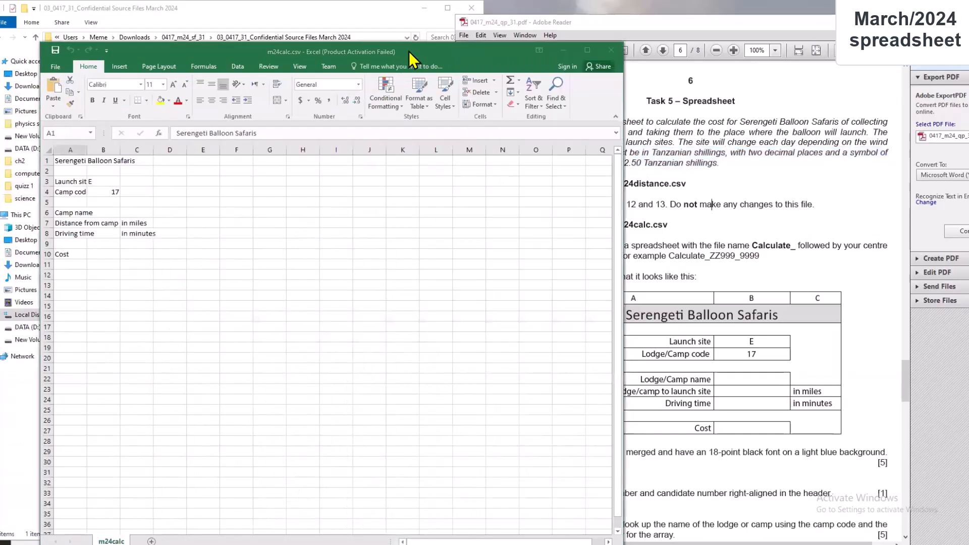
{"action": "left_click_drag", "start_coordinate": [409, 50], "coordinate": [298, 9]}
{"action": "left_click", "coordinate": [657, 209]}
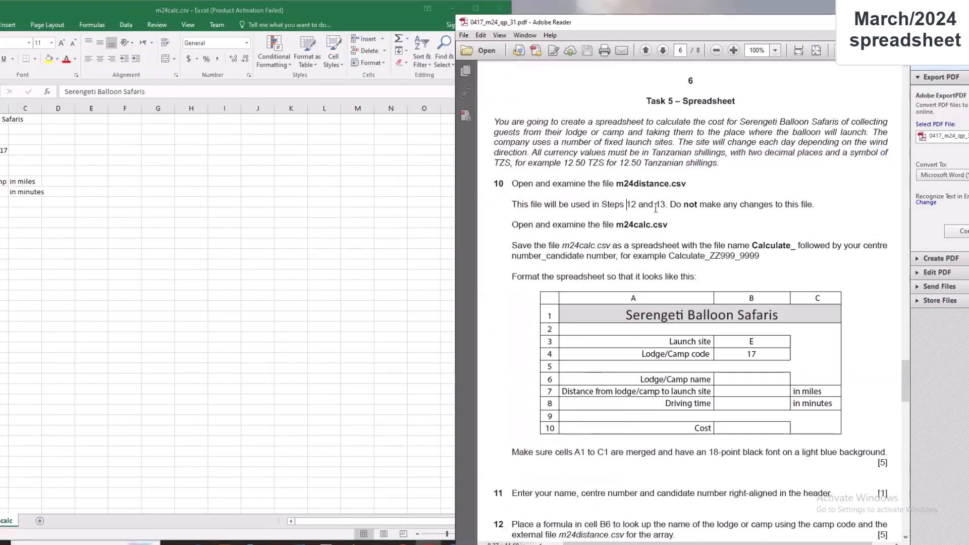
{"action": "left_click_drag", "start_coordinate": [858, 23], "coordinate": [893, 23]}
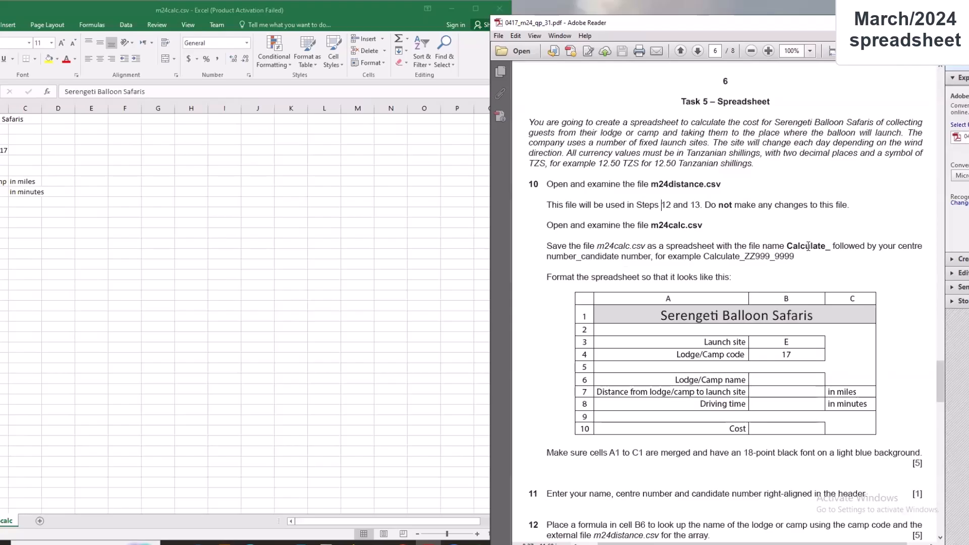
- Copy the file name prefix "Calculate_" from the exam paper and return to the m24calc.csv spreadsheet
{"action": "left_click_drag", "start_coordinate": [788, 246], "coordinate": [830, 248]}
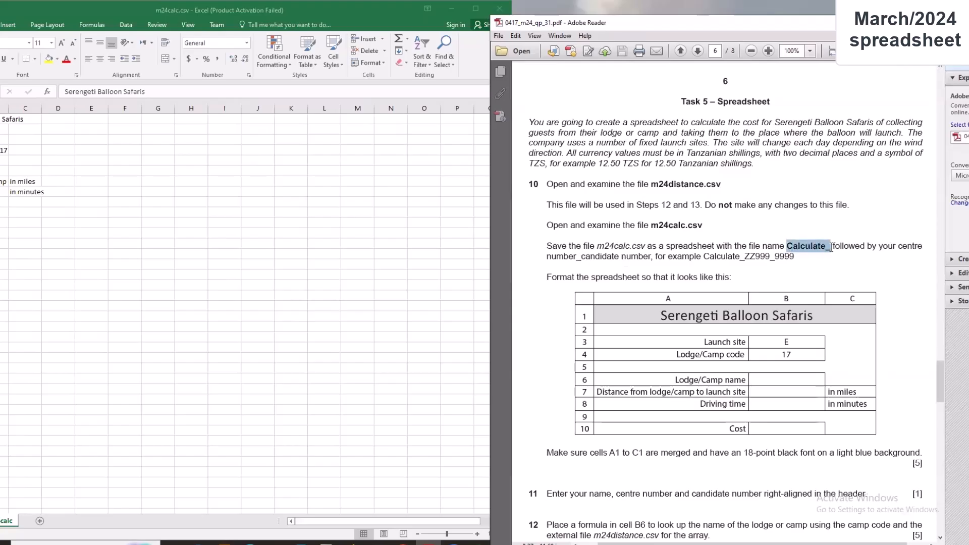
{"action": "right_click", "coordinate": [827, 250]}
{"action": "left_click", "coordinate": [838, 255]}
{"action": "left_click", "coordinate": [50, 10]}
{"action": "left_click_drag", "start_coordinate": [54, 11], "coordinate": [120, 11]}
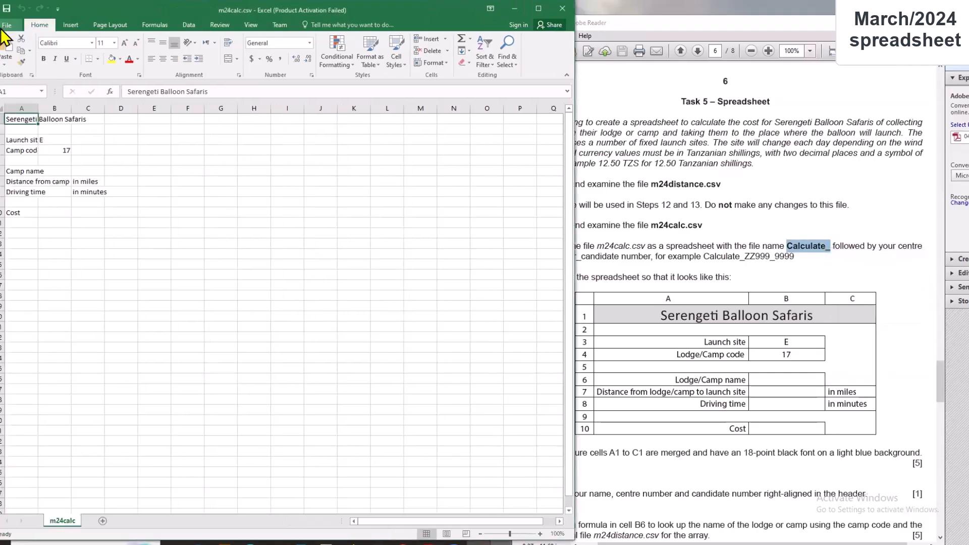
- Save m24calc.csv as an Excel Workbook (*.xlsx) named Calculate_ followed by the centre number and candidate number
{"action": "left_click", "coordinate": [11, 24]}
{"action": "left_click", "coordinate": [23, 132]}
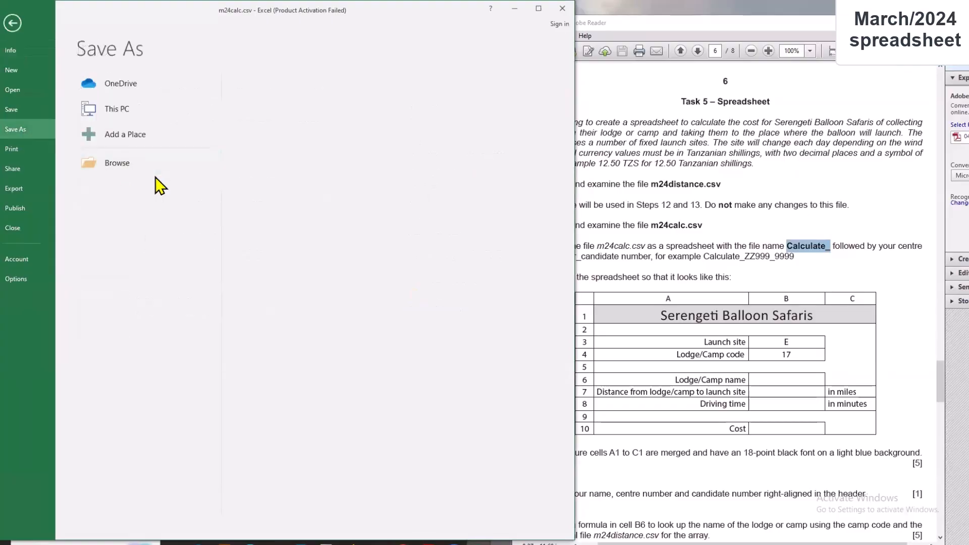
{"action": "left_click", "coordinate": [126, 162]}
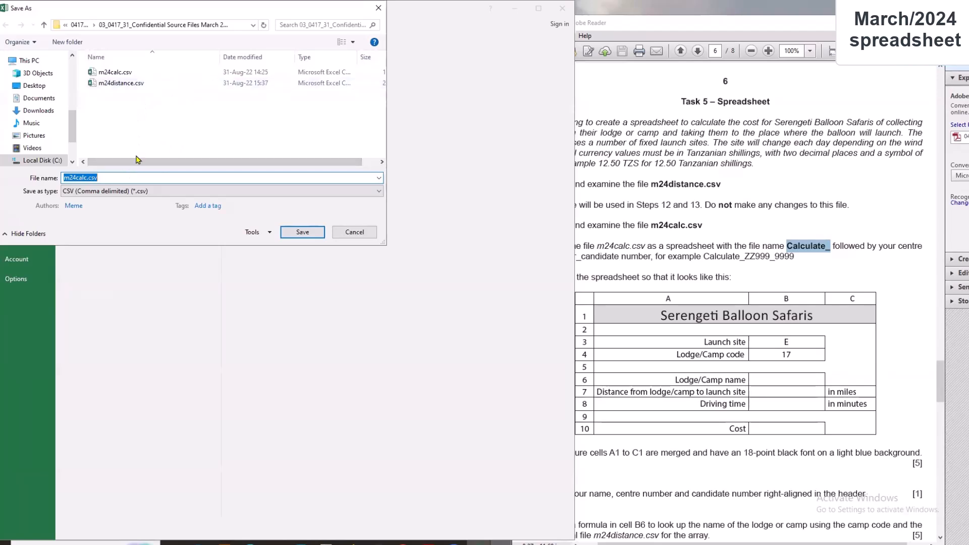
{"action": "left_click", "coordinate": [158, 192]}
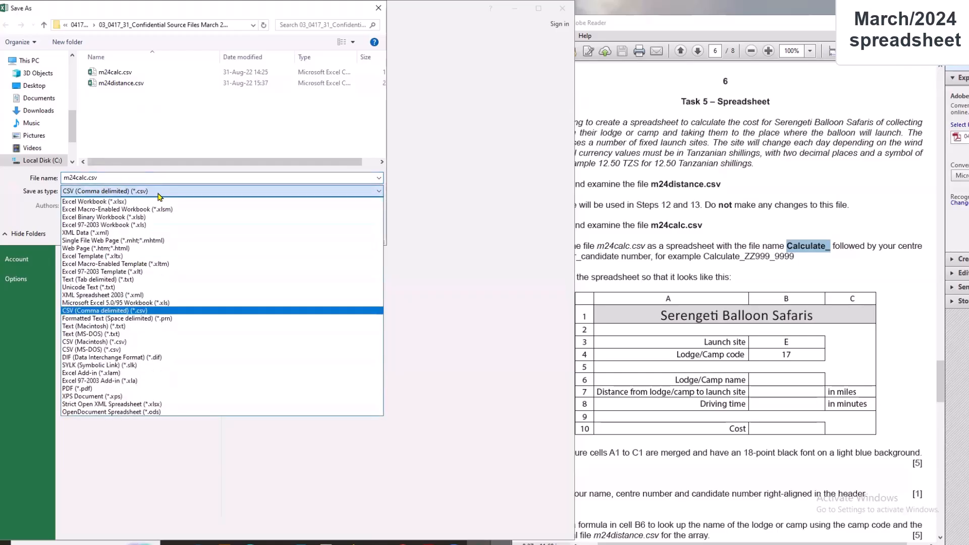
{"action": "left_click", "coordinate": [109, 202]}
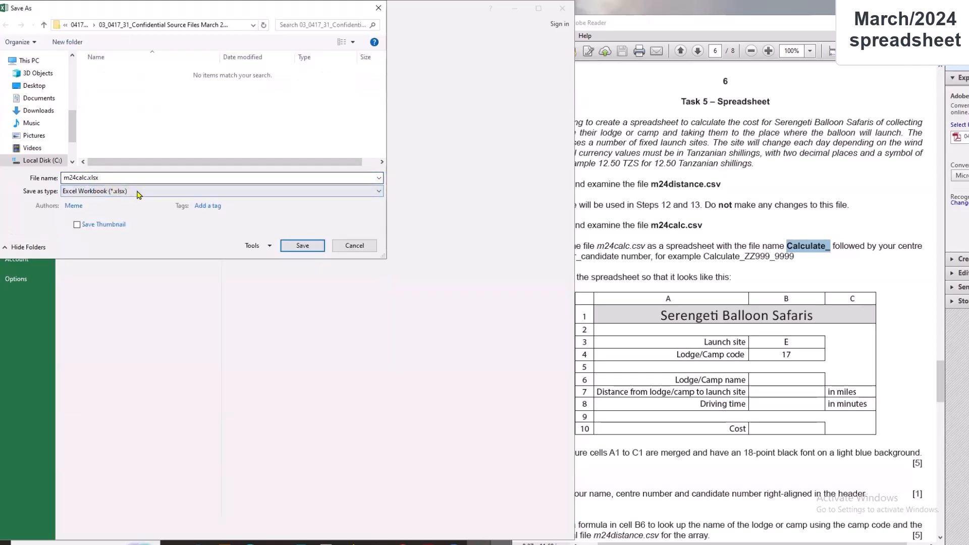
{"action": "left_click", "coordinate": [130, 177]}
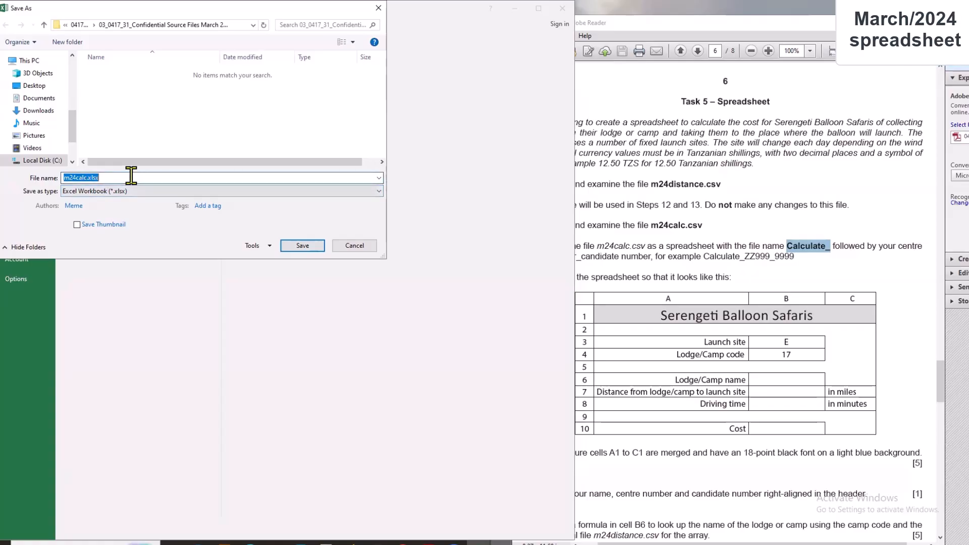
{"action": "key", "text": "ctrl+v"}
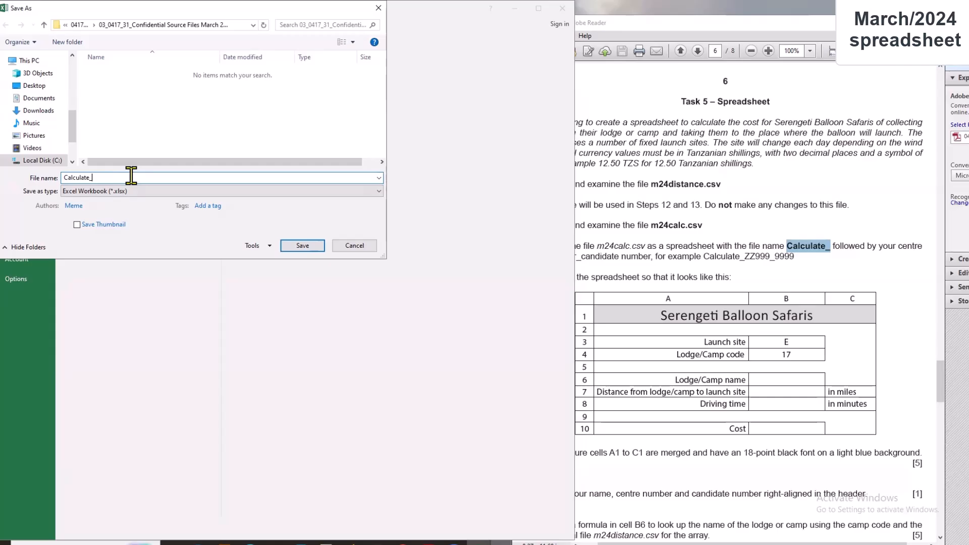
{"action": "type", "text": "SA123_1234"}
{"action": "left_click", "coordinate": [313, 247]}
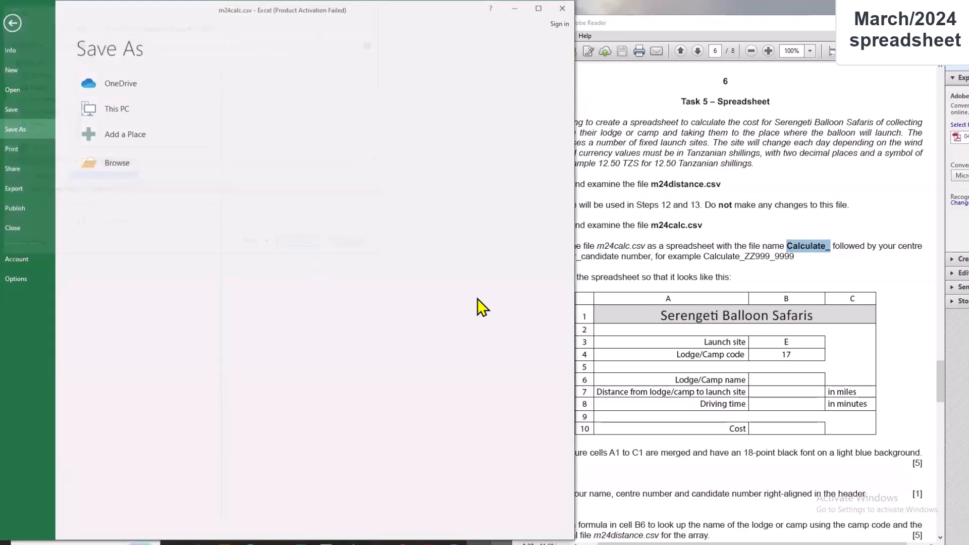
- Following the formatting instructions in the exam paper, merge and center cells A1 to C1 and set the title's font size to 18
{"action": "left_click", "coordinate": [667, 282]}
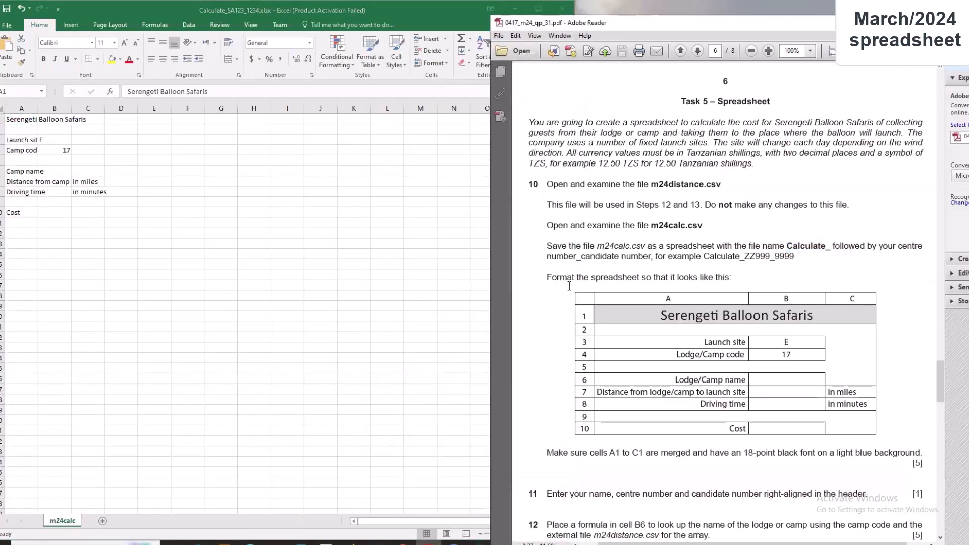
{"action": "left_click_drag", "start_coordinate": [547, 277], "coordinate": [713, 279]}
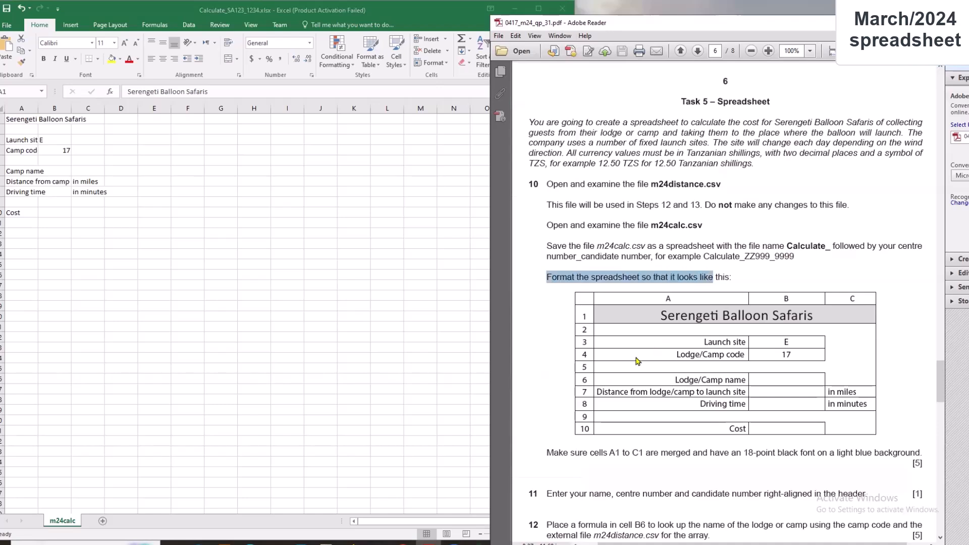
{"action": "scroll", "coordinate": [636, 360], "scroll_direction": "down", "scroll_amount": 2}
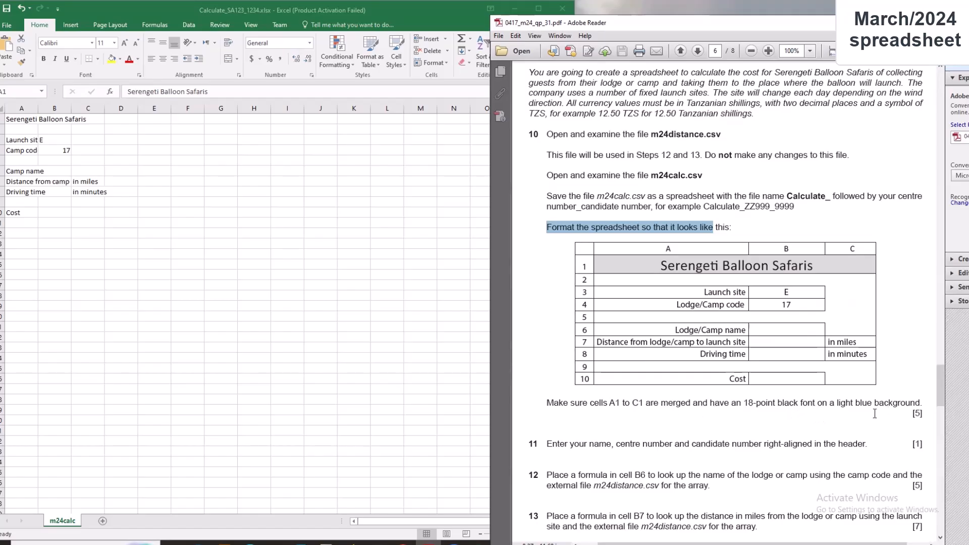
{"action": "left_click_drag", "start_coordinate": [30, 121], "coordinate": [91, 121]}
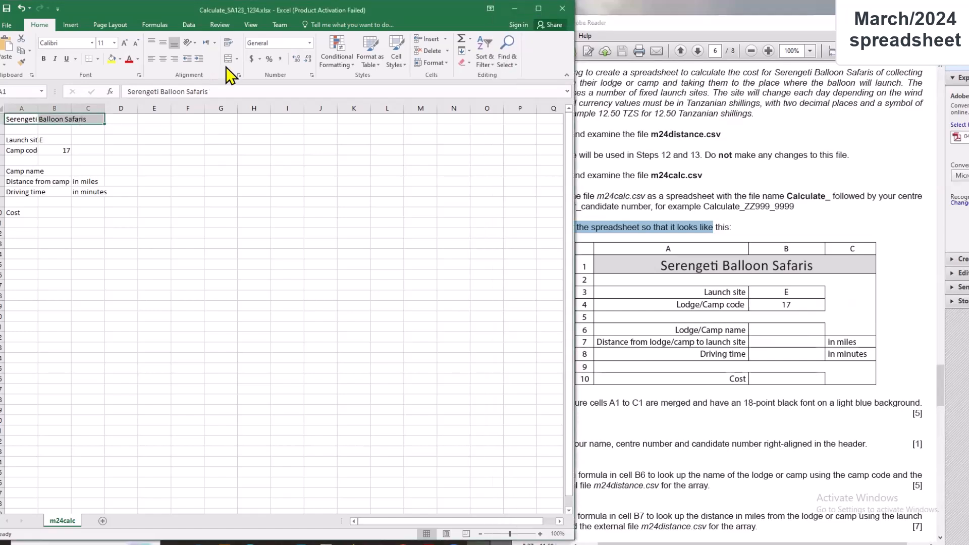
{"action": "left_click", "coordinate": [237, 59]}
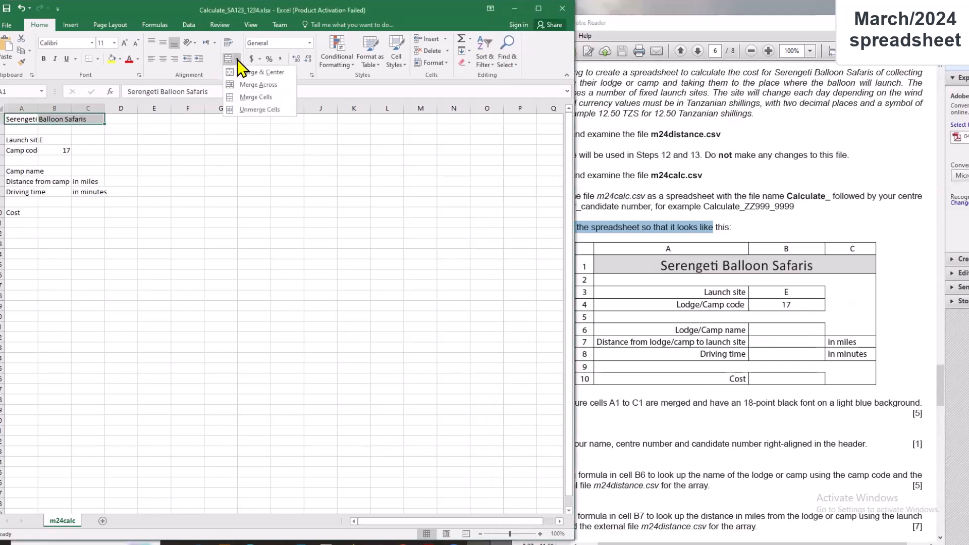
{"action": "left_click", "coordinate": [268, 74]}
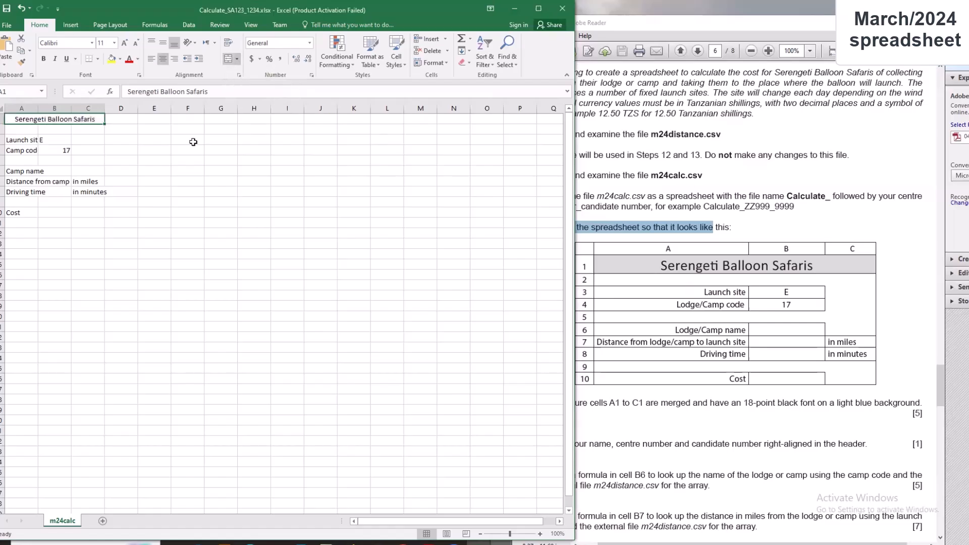
{"action": "left_click", "coordinate": [114, 43]}
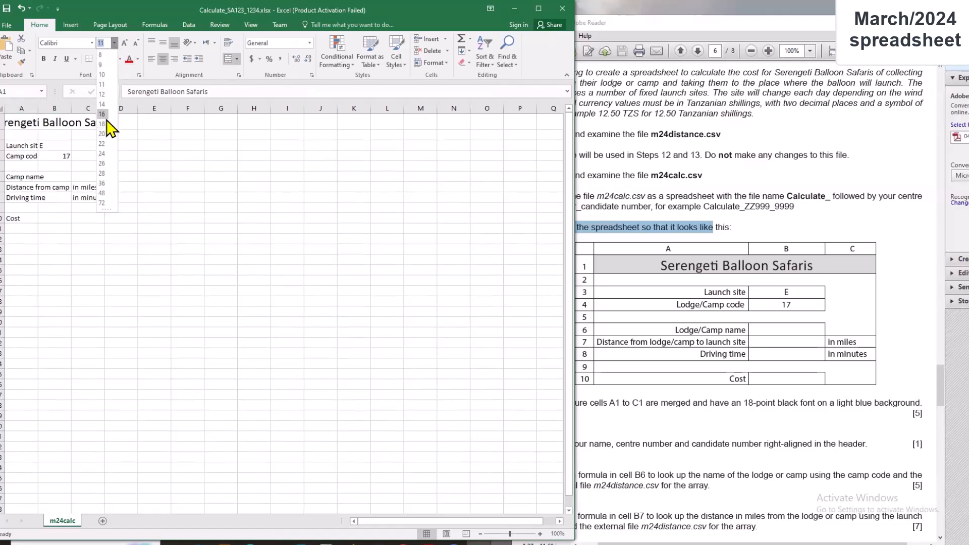
{"action": "left_click", "coordinate": [105, 125]}
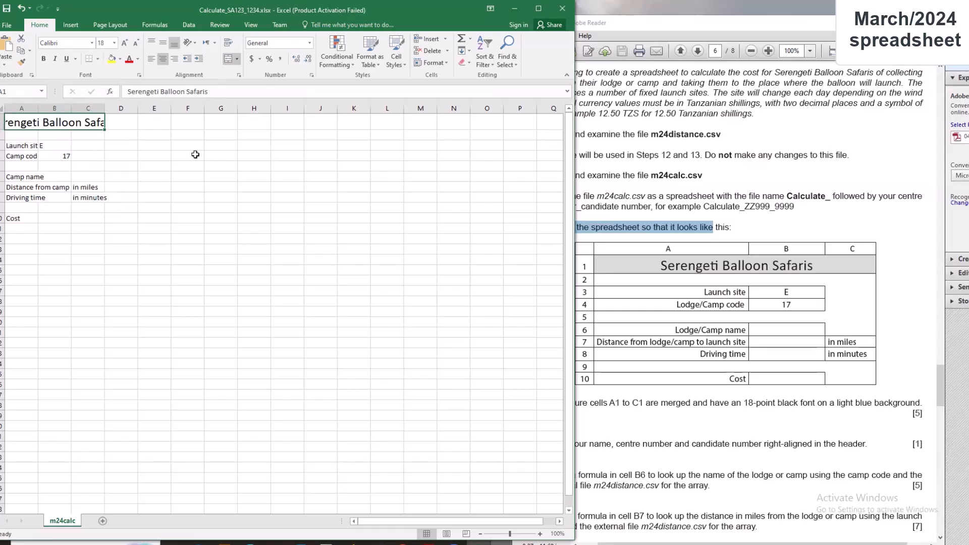
- Widen column C slightly and autofit column A to its labels
{"action": "left_click", "coordinate": [656, 400]}
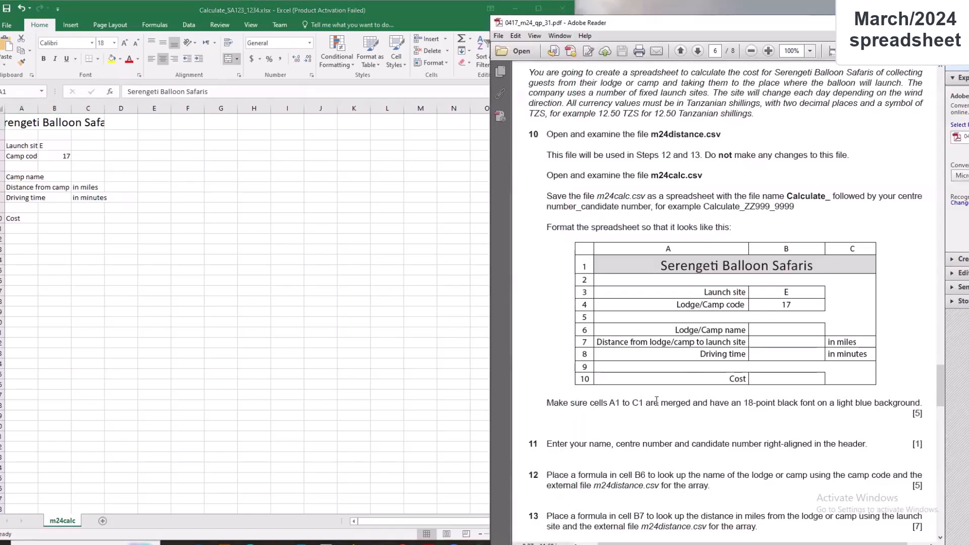
{"action": "left_click", "coordinate": [108, 108]}
{"action": "left_click_drag", "start_coordinate": [108, 107], "coordinate": [112, 107]}
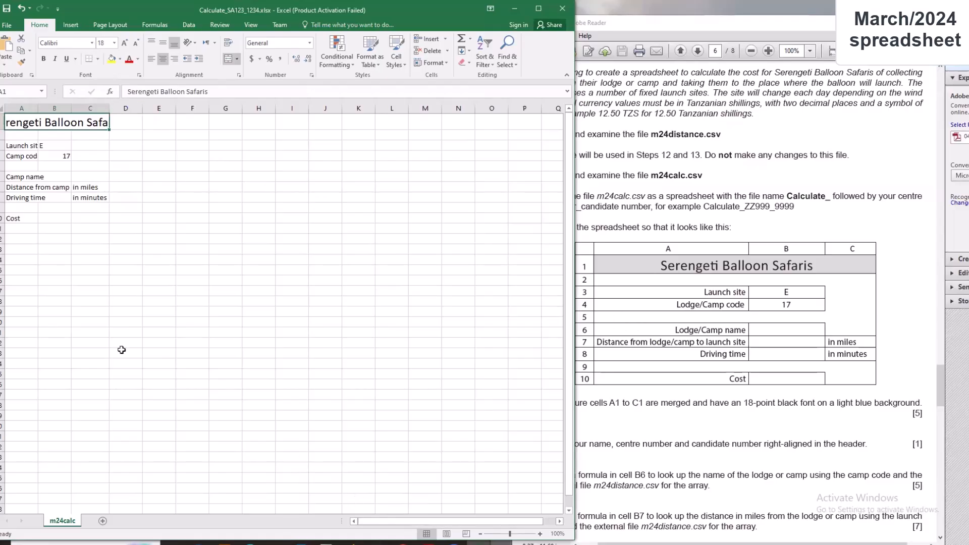
{"action": "double_click", "coordinate": [38, 108]}
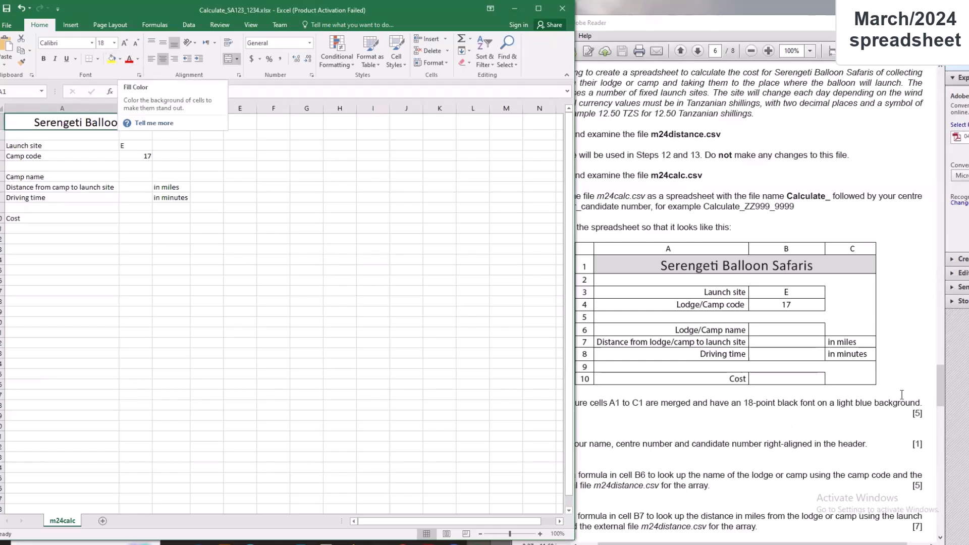
- Fill the merged title cell A1 with a light blue background and return to the exam paper
{"action": "left_click", "coordinate": [121, 60]}
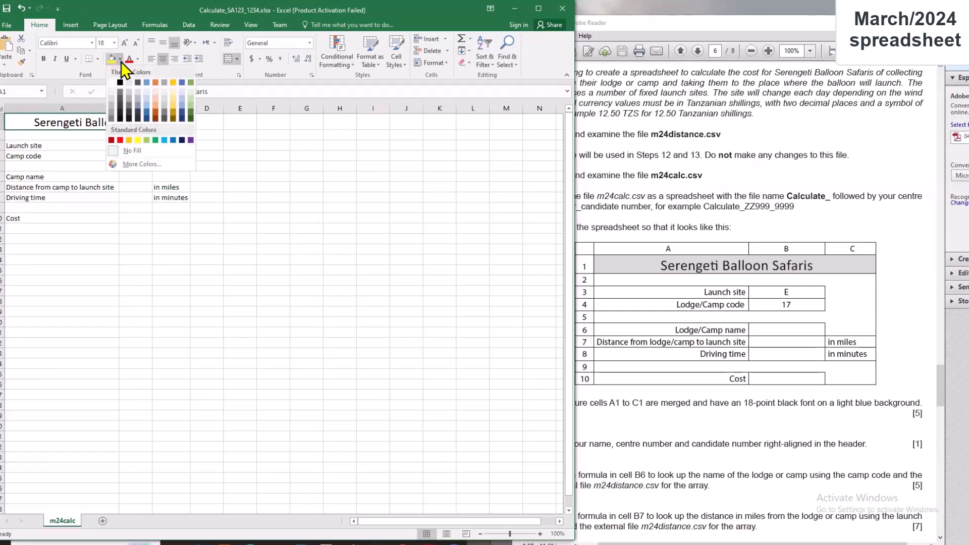
{"action": "left_click", "coordinate": [146, 96]}
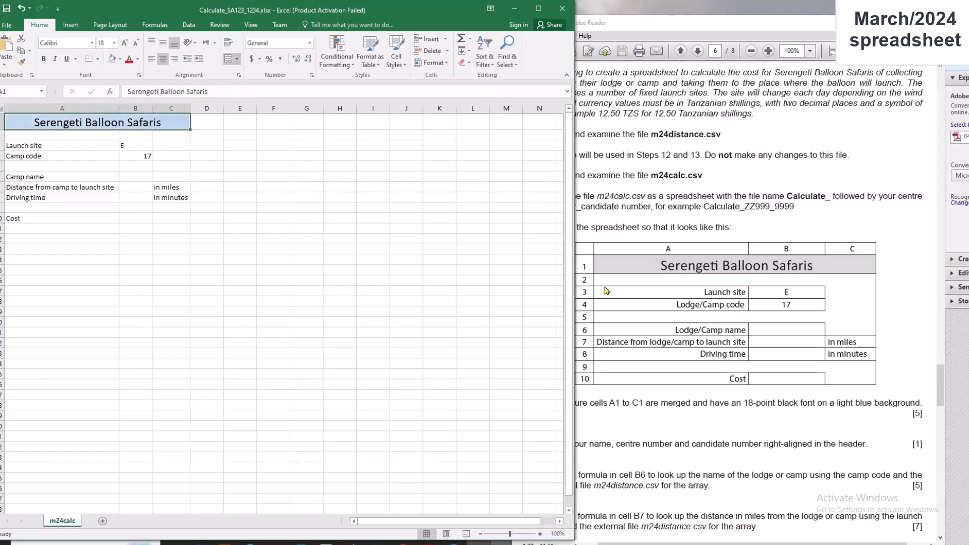
{"action": "left_click", "coordinate": [771, 415]}
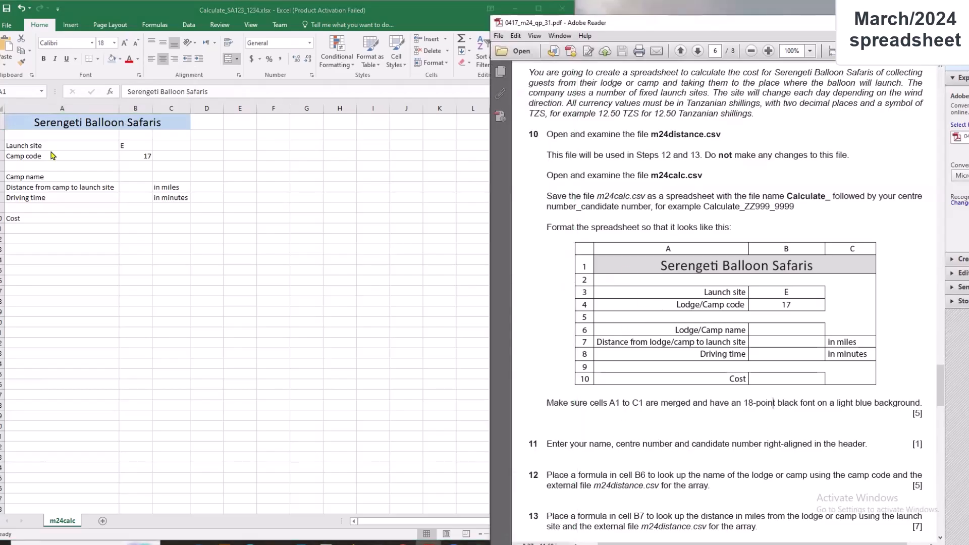
- Right-align the labels in cells A3 to A10
{"action": "left_click", "coordinate": [62, 177]}
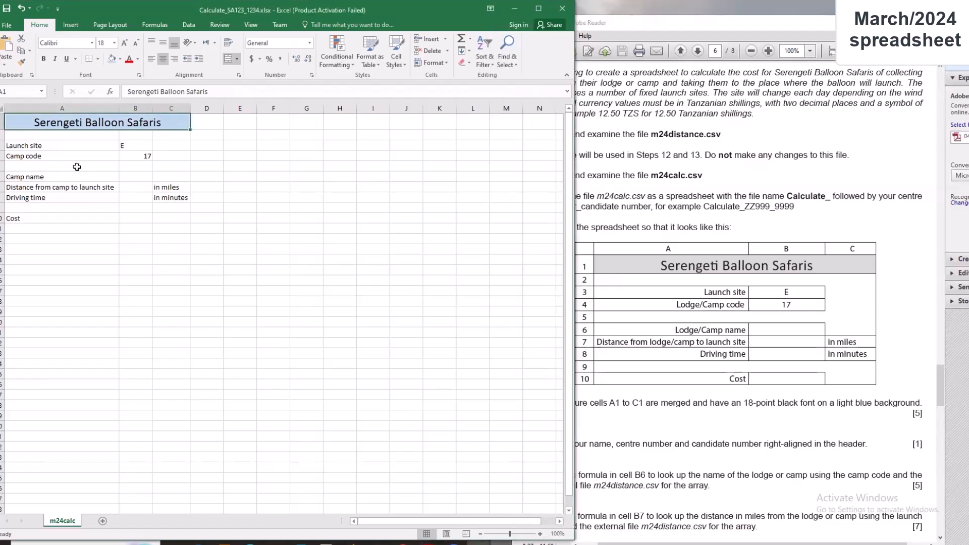
{"action": "left_click", "coordinate": [76, 166]}
{"action": "left_click_drag", "start_coordinate": [53, 146], "coordinate": [49, 217]}
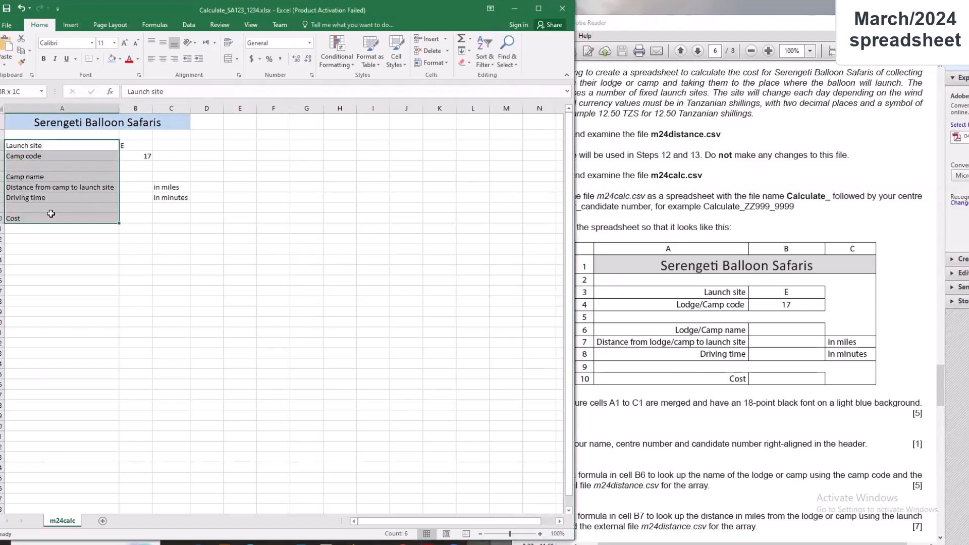
{"action": "left_click", "coordinate": [174, 59]}
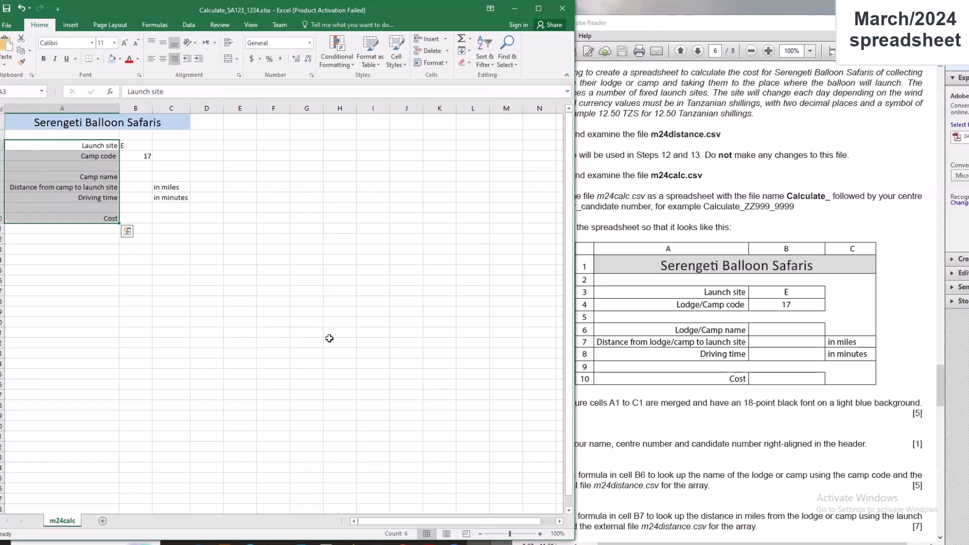
- Center the contents of cells B3 to B10 horizontally
{"action": "left_click_drag", "start_coordinate": [141, 147], "coordinate": [145, 214]}
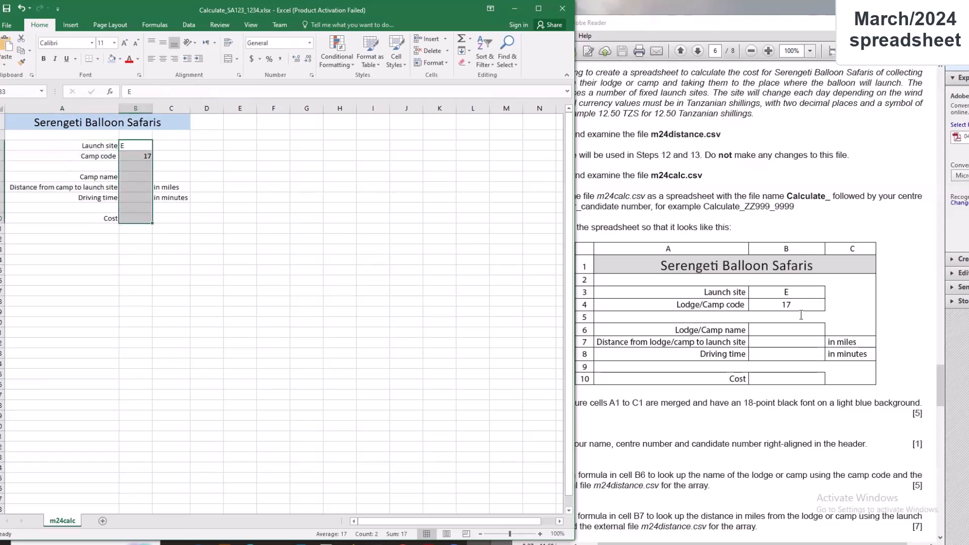
{"action": "left_click", "coordinate": [163, 59]}
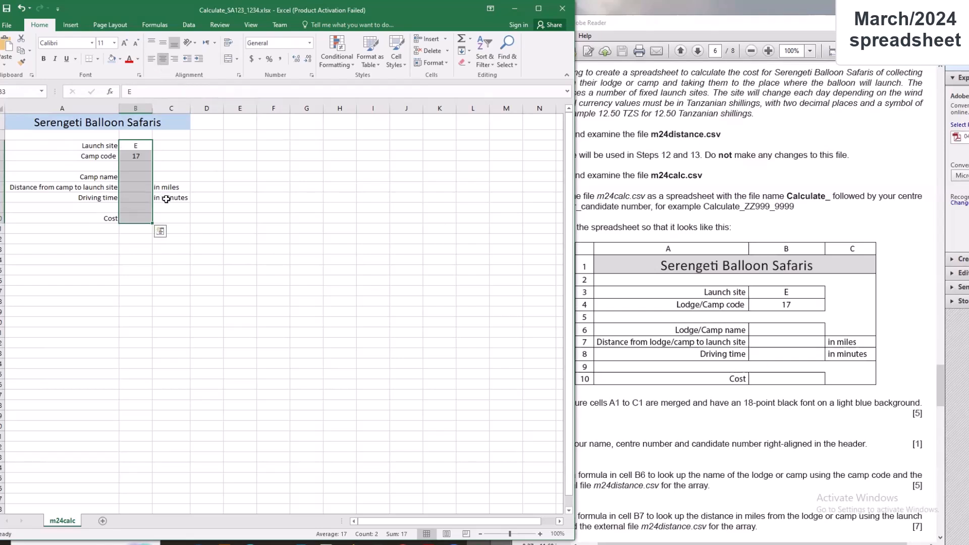
{"action": "left_click", "coordinate": [135, 249]}
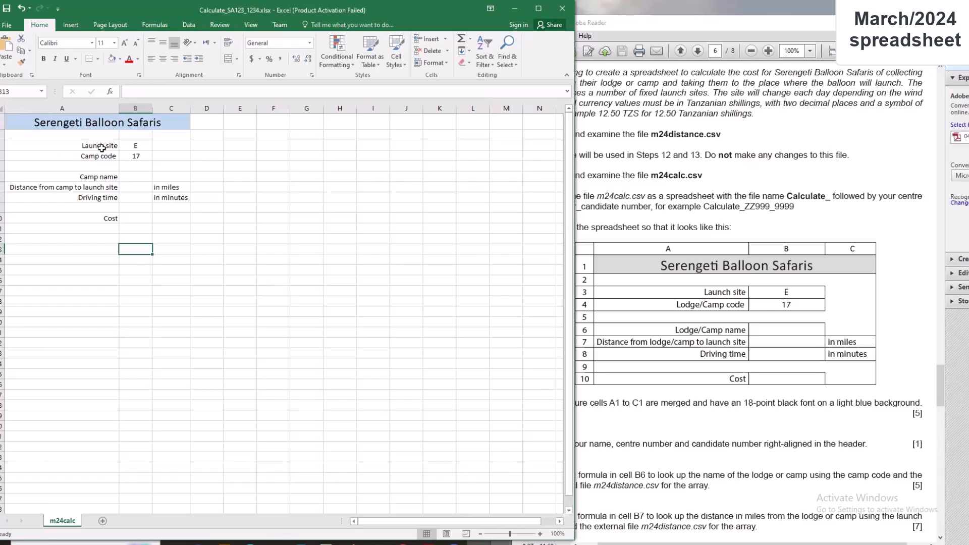
- Apply all borders to cell ranges A3:B4, A6:B8, C7:C8 and A10:B10 to match the exam paper's layout
{"action": "left_click_drag", "start_coordinate": [101, 148], "coordinate": [132, 155]}
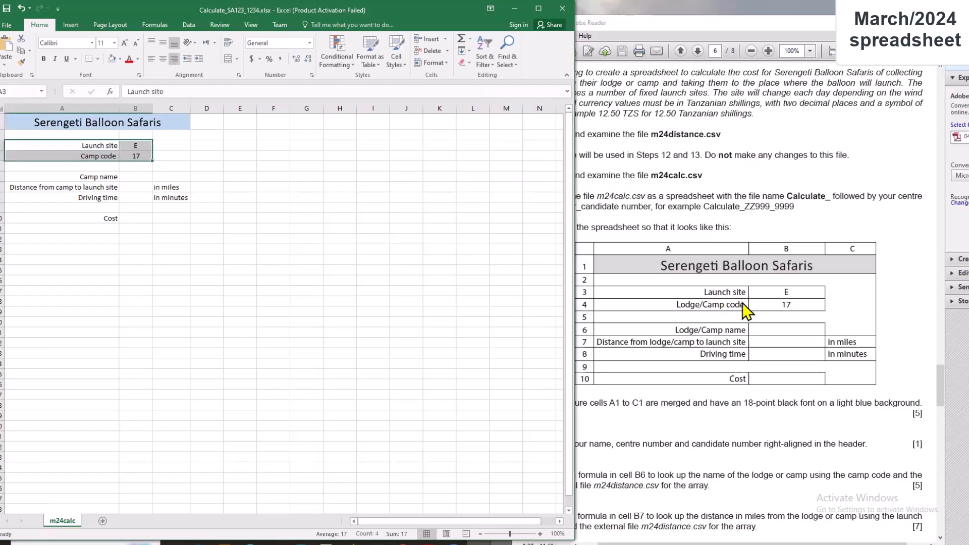
{"action": "left_click", "coordinate": [98, 60]}
{"action": "left_click", "coordinate": [126, 151]}
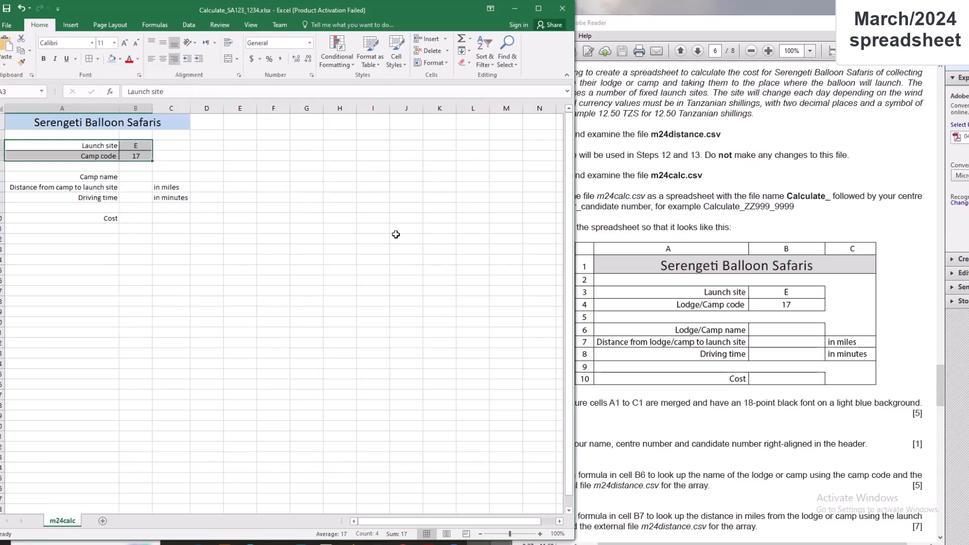
{"action": "left_click", "coordinate": [161, 219]}
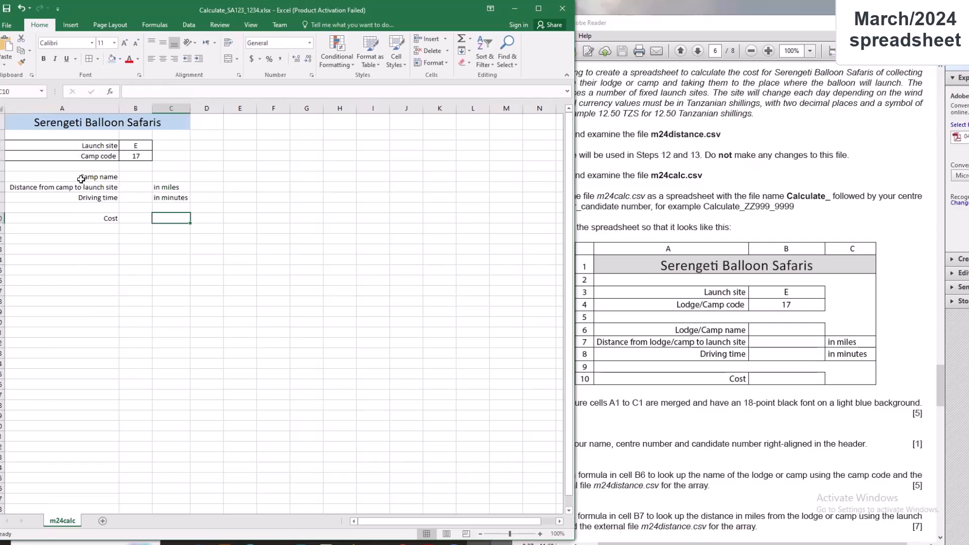
{"action": "left_click_drag", "start_coordinate": [80, 180], "coordinate": [132, 195]}
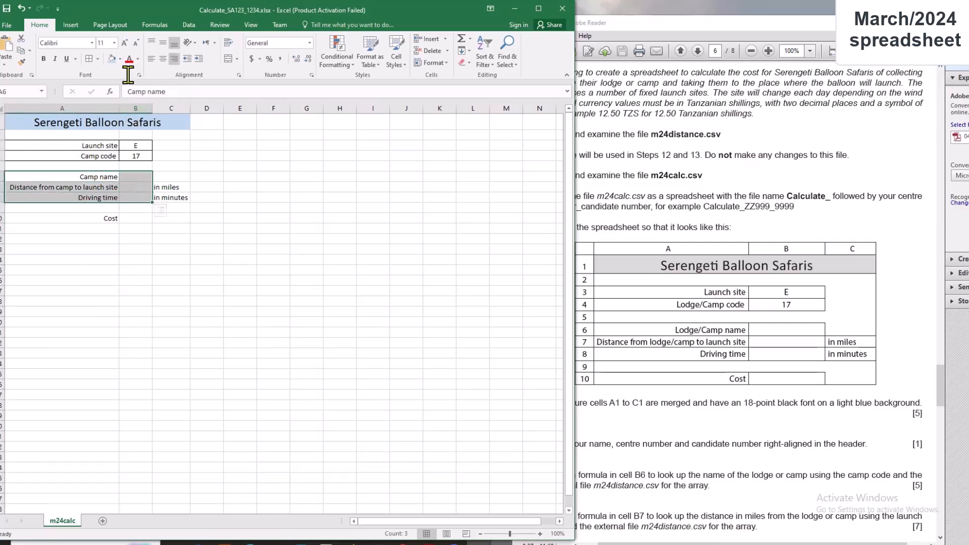
{"action": "left_click", "coordinate": [88, 59]}
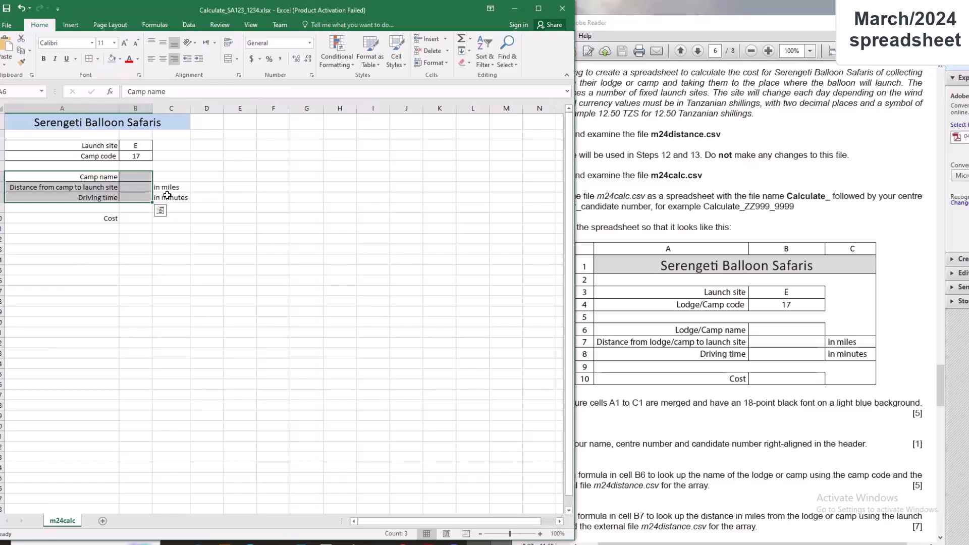
{"action": "left_click_drag", "start_coordinate": [167, 186], "coordinate": [171, 198]}
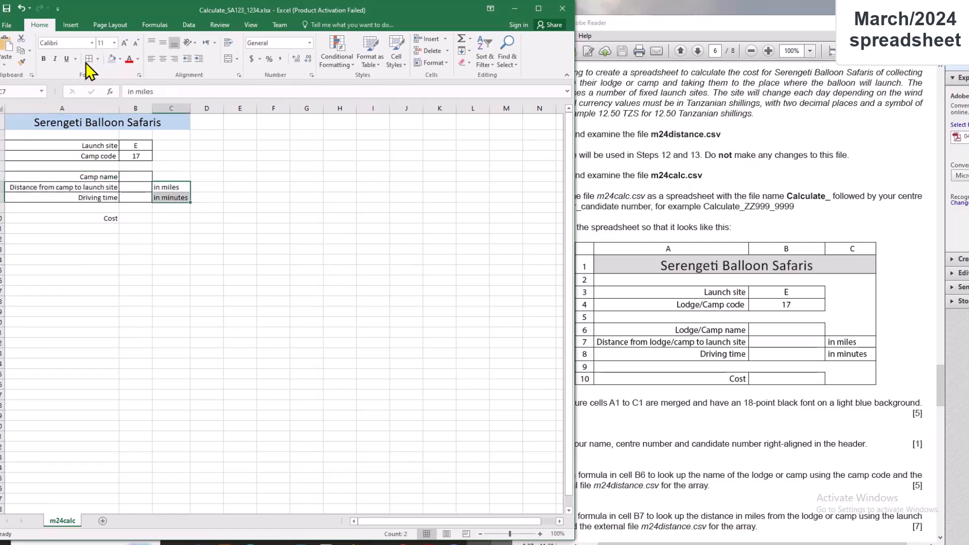
{"action": "left_click_drag", "start_coordinate": [80, 218], "coordinate": [135, 219]}
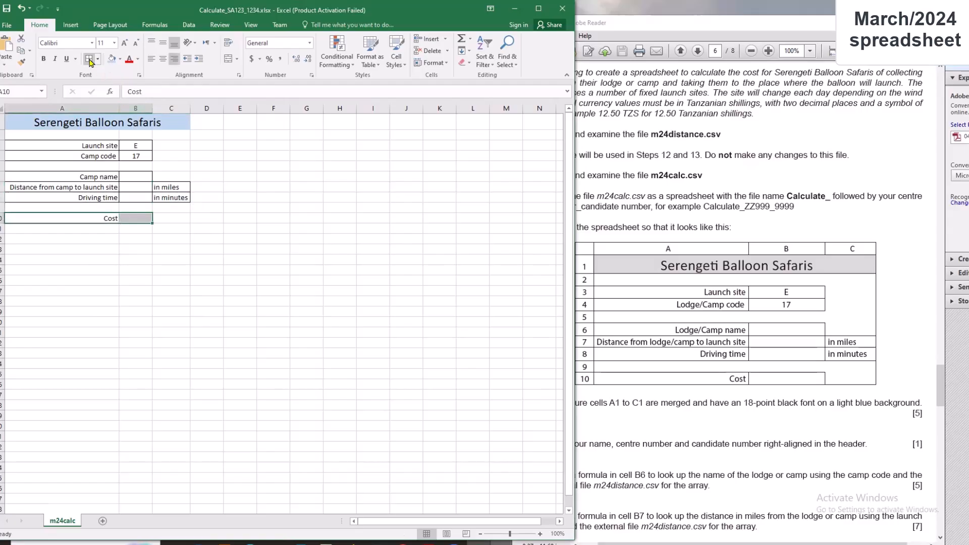
{"action": "left_click", "coordinate": [397, 311]}
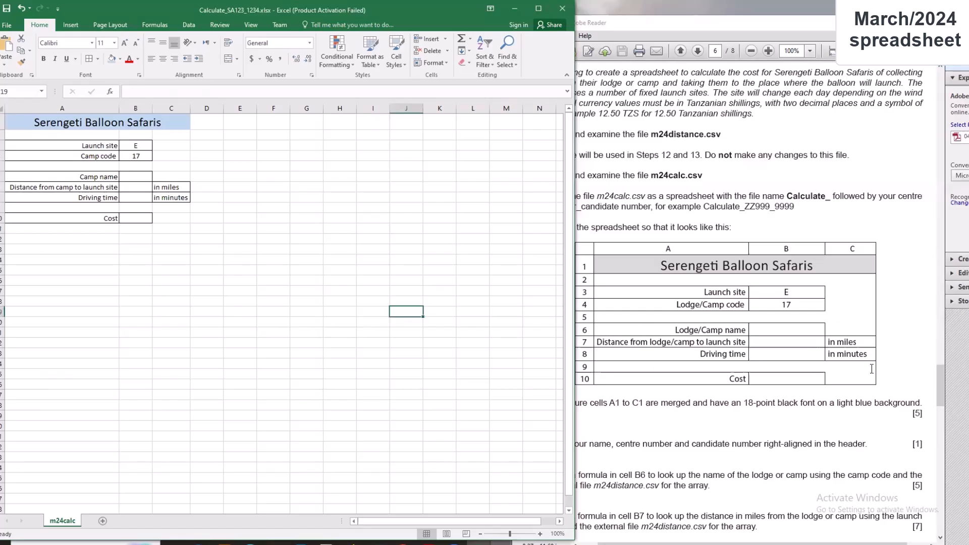
- Following Step 11 of the exam paper, enter the candidate's name, centre number and candidate number in the right header section, and return to Normal view
{"action": "left_click", "coordinate": [635, 453]}
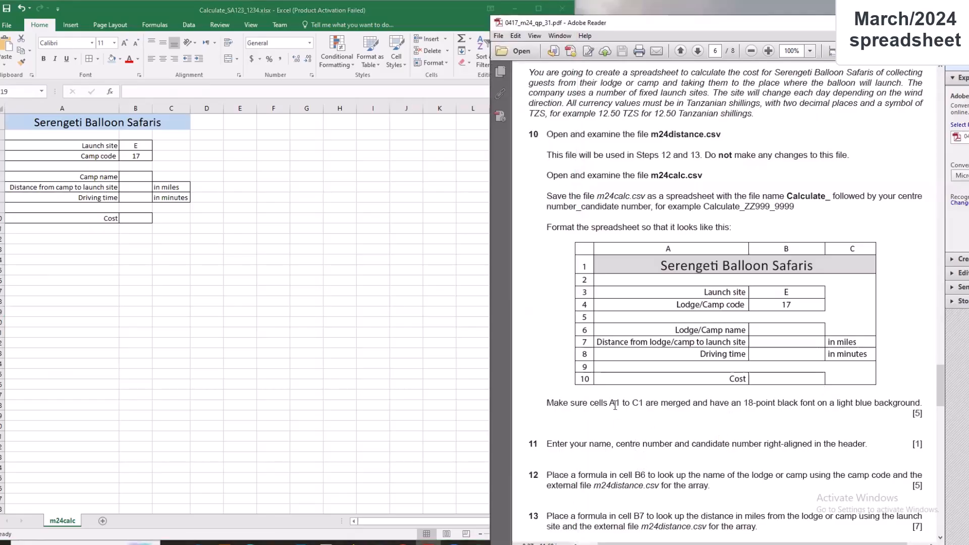
{"action": "scroll", "coordinate": [570, 406], "scroll_direction": "down", "scroll_amount": 3}
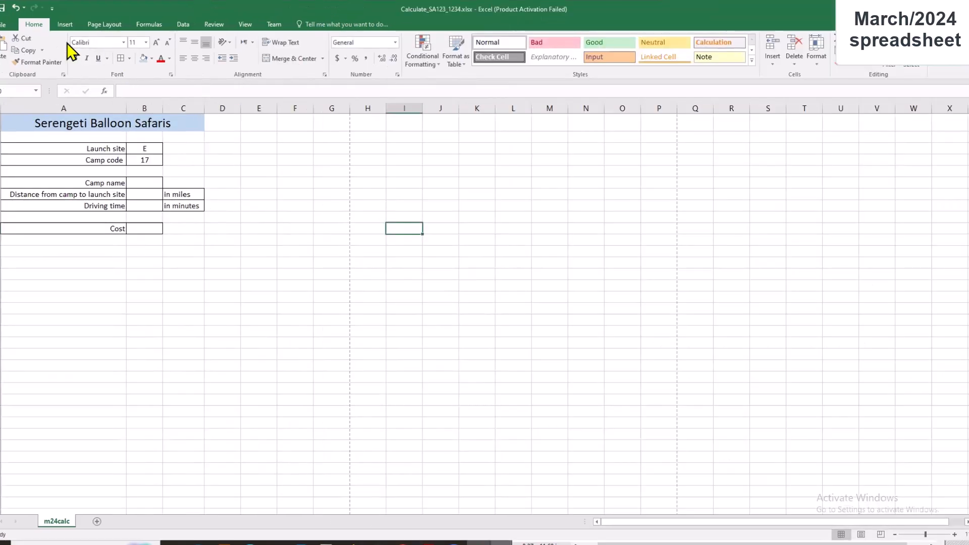
{"action": "left_click", "coordinate": [67, 23]}
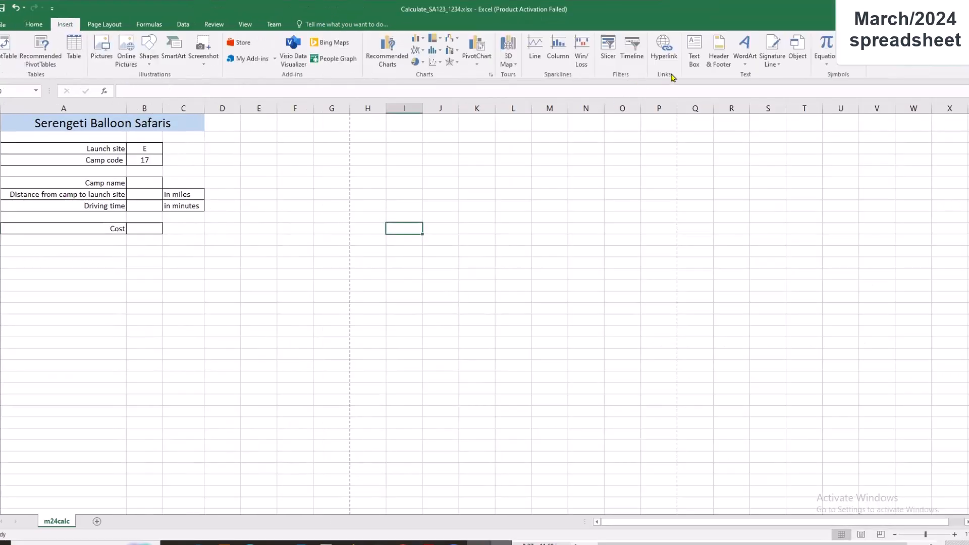
{"action": "left_click", "coordinate": [719, 53]}
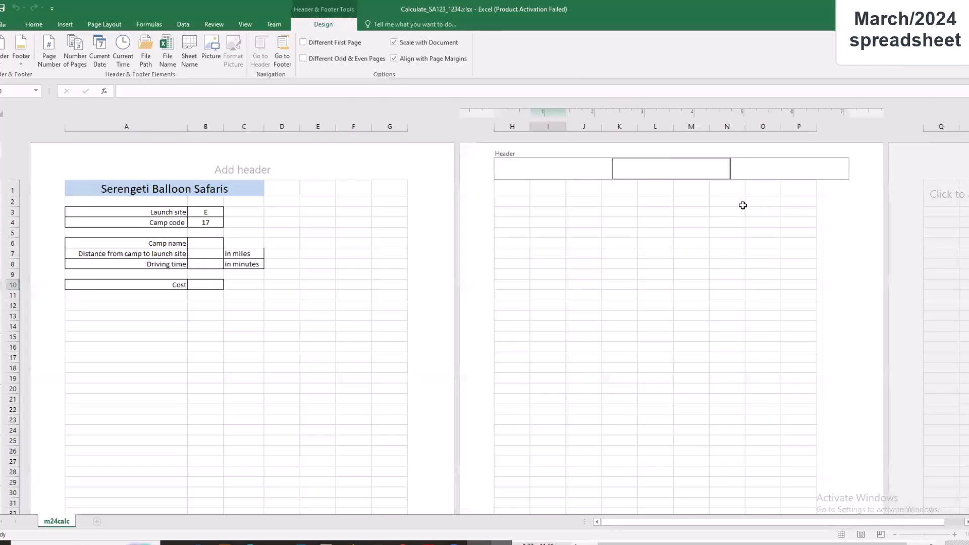
{"action": "left_click", "coordinate": [759, 168]}
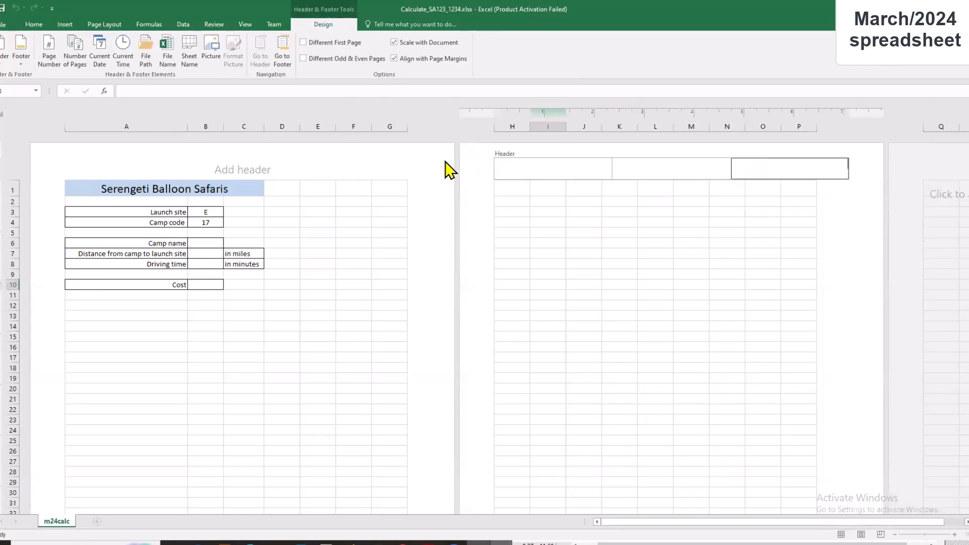
{"action": "left_click", "coordinate": [429, 542]}
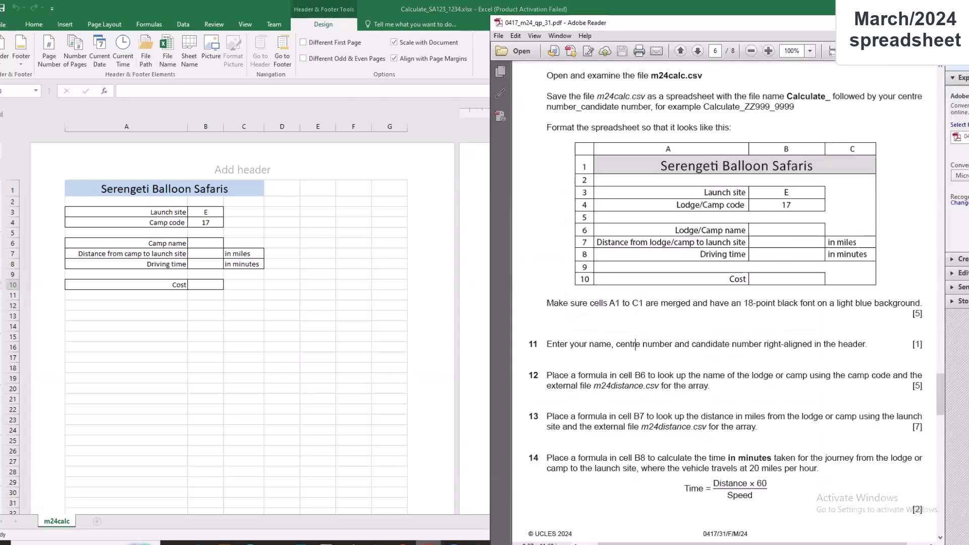
{"action": "left_click", "coordinate": [428, 542]}
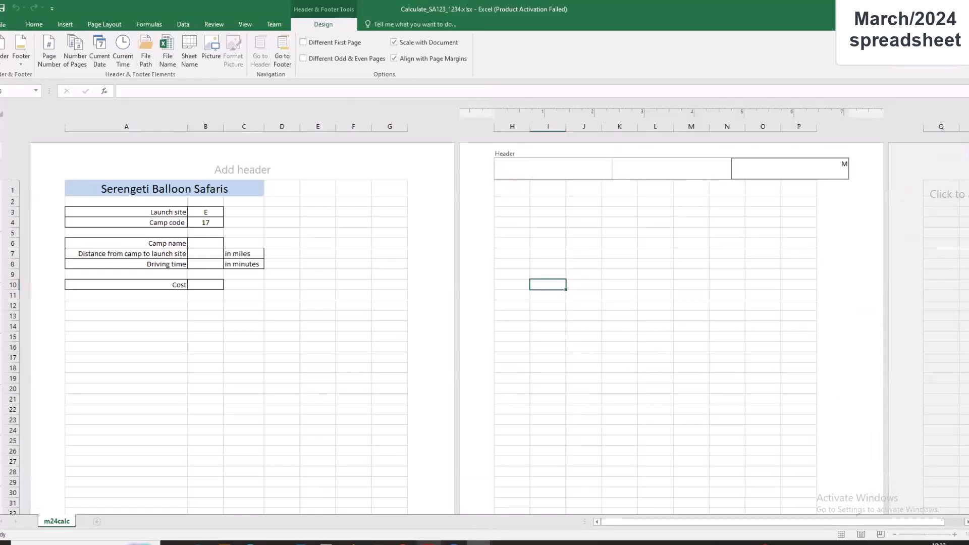
{"action": "type", "text": ", SA123, 1234"}
{"action": "left_click", "coordinate": [320, 450]}
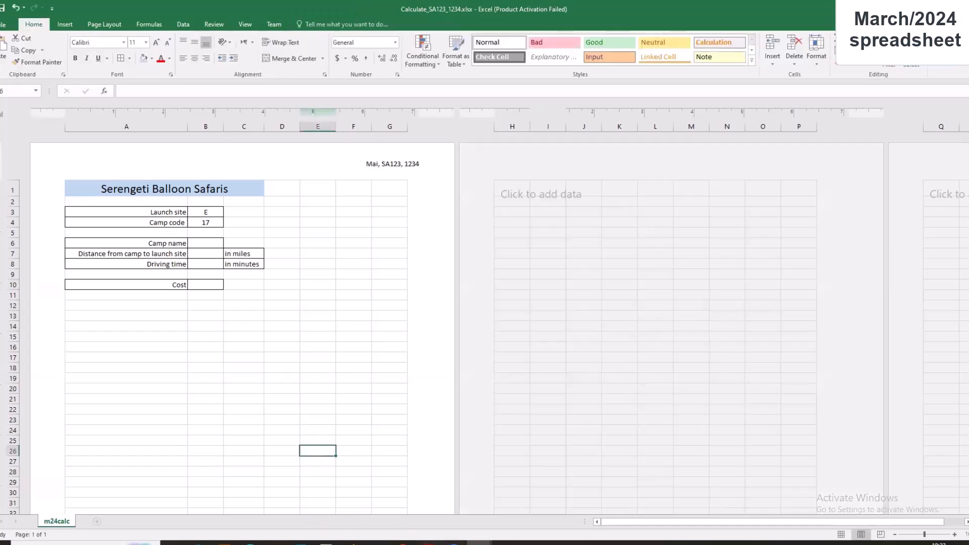
{"action": "left_click", "coordinate": [840, 535]}
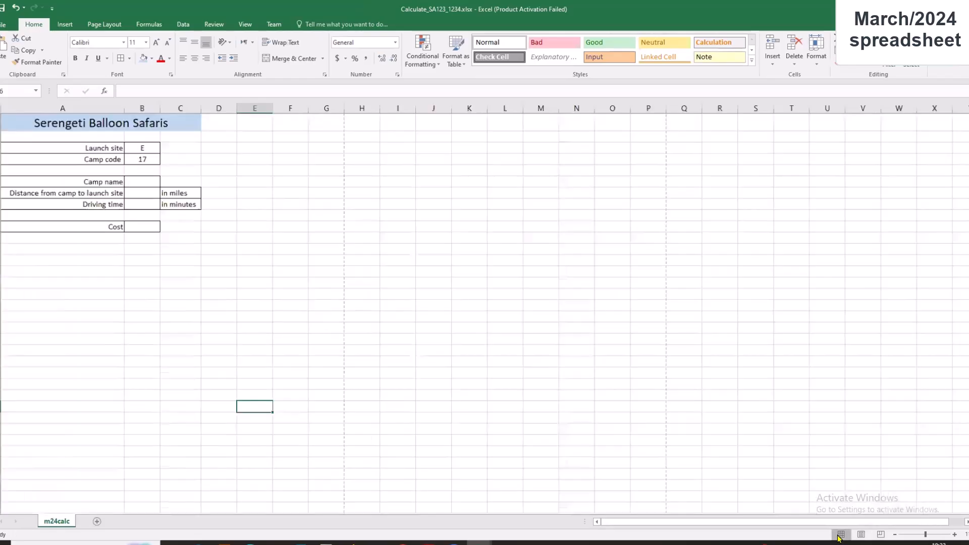
- Check the header's placement in the print preview and return to the worksheet
{"action": "left_click", "coordinate": [2, 24]}
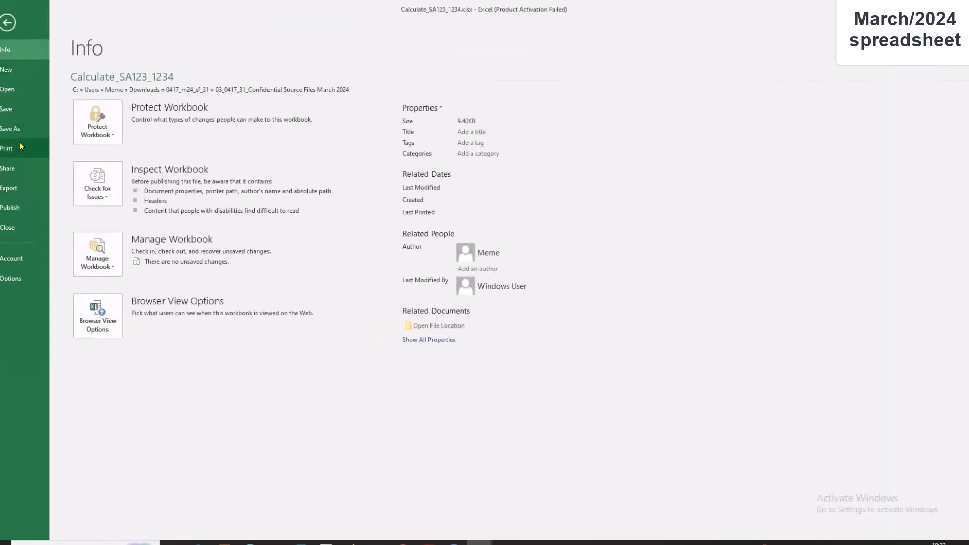
{"action": "left_click", "coordinate": [21, 148]}
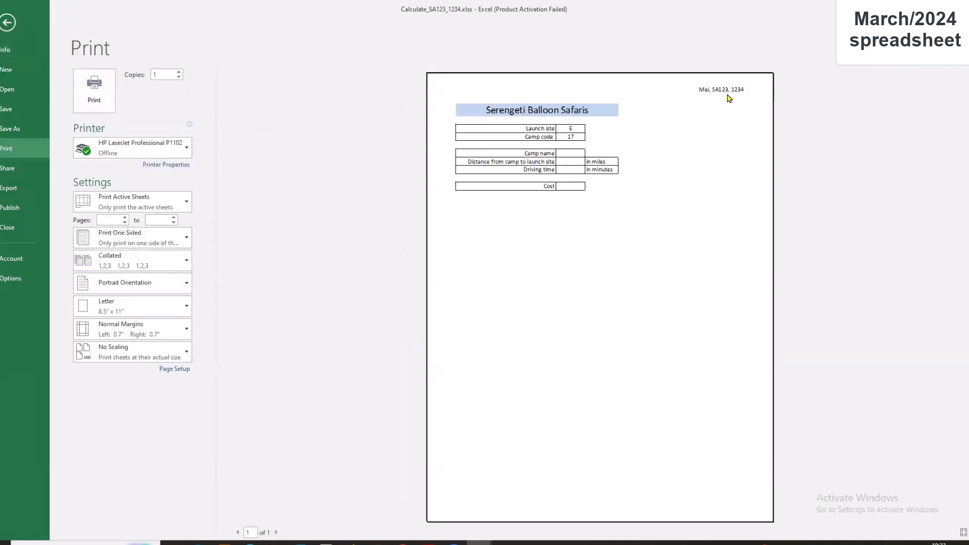
{"action": "left_click", "coordinate": [10, 22]}
- Restore the workbook window to a smaller size and switch to the exam paper to read Steps 11 and 12
{"action": "left_click", "coordinate": [945, 8]}
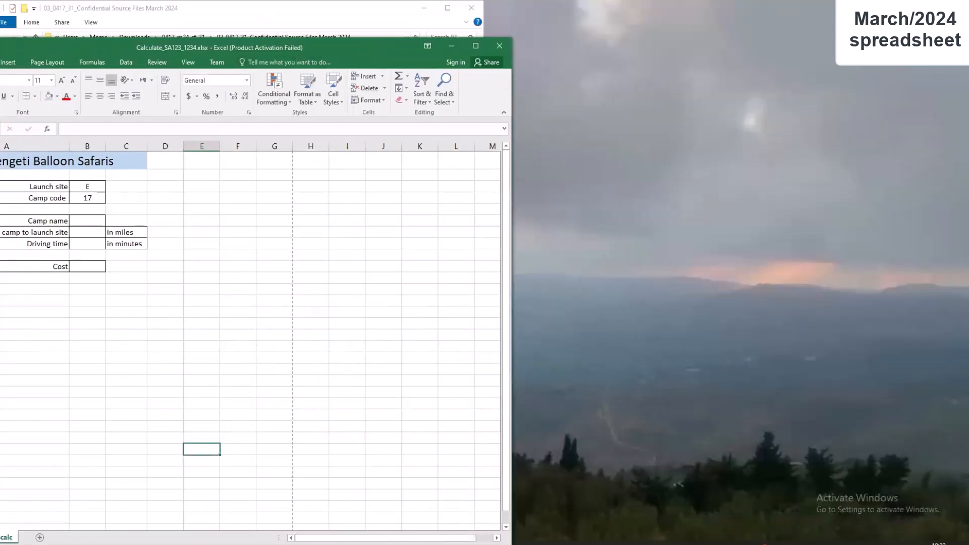
{"action": "left_click", "coordinate": [336, 544]}
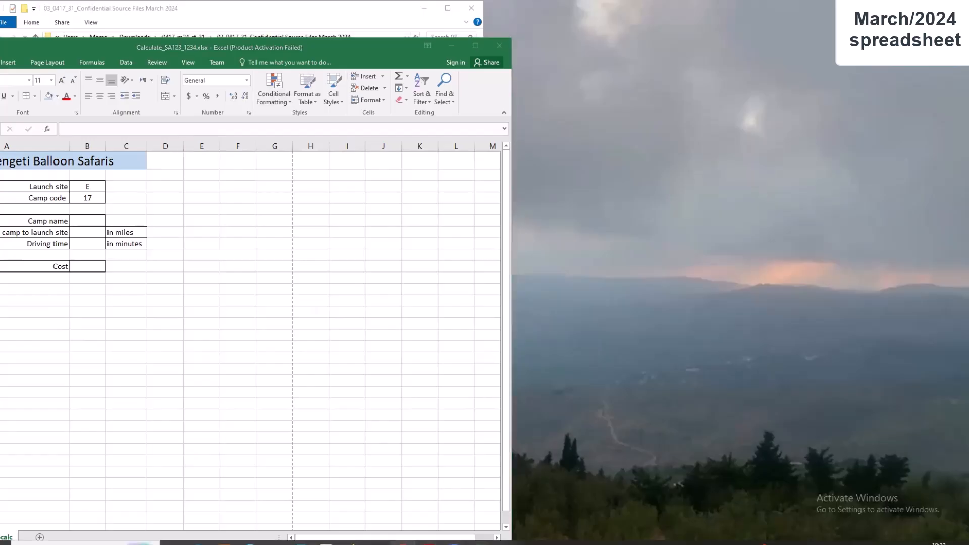
{"action": "left_click", "coordinate": [411, 544]}
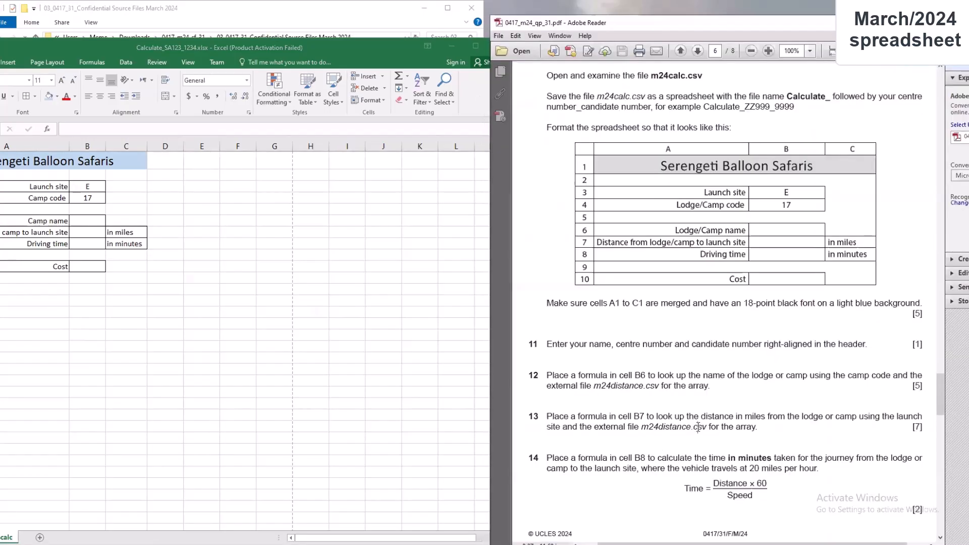
{"action": "left_click_drag", "start_coordinate": [868, 344], "coordinate": [732, 344]}
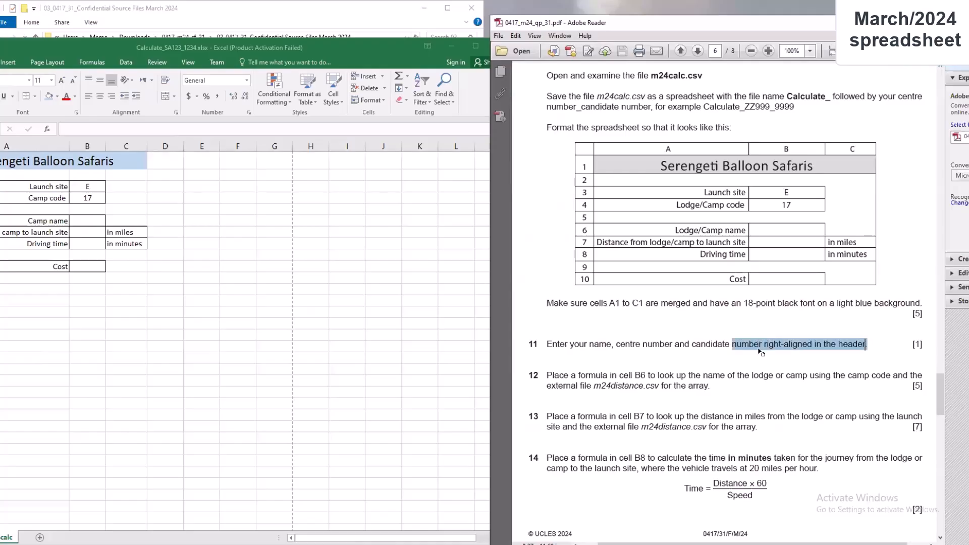
{"action": "scroll", "coordinate": [678, 382], "scroll_direction": "down", "scroll_amount": 1}
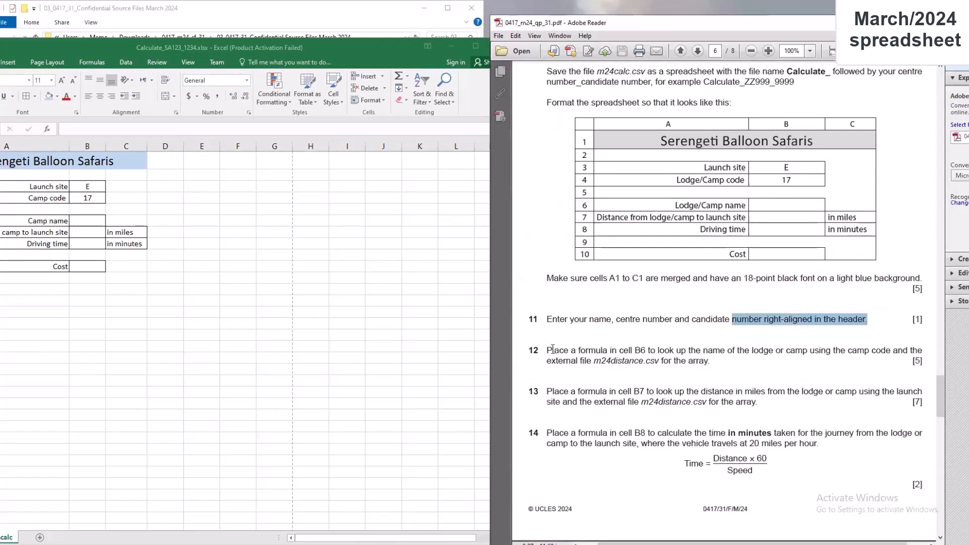
{"action": "scroll", "coordinate": [550, 349], "scroll_direction": "down", "scroll_amount": 1}
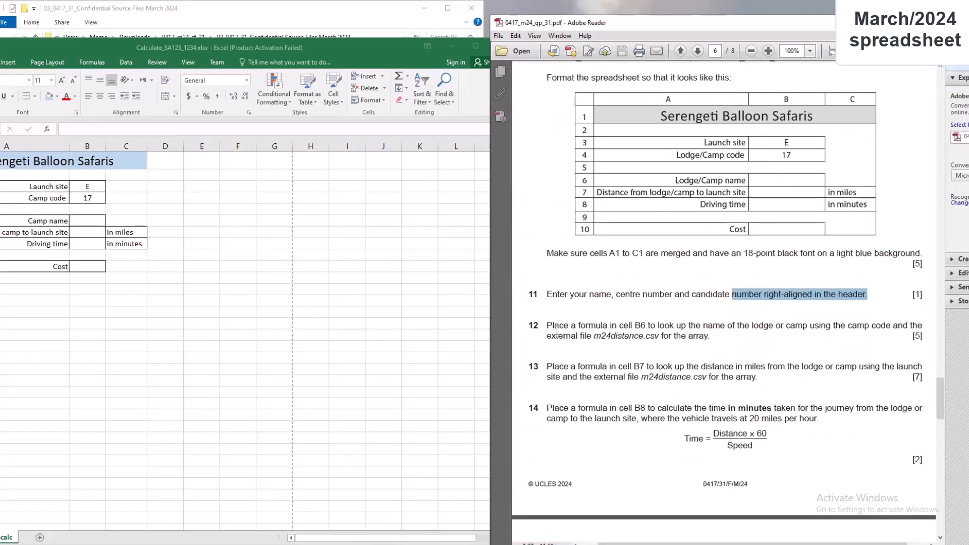
- Reposition the Calculate workbook window beside the exam paper and select cell B6 for the camp name
{"action": "left_click", "coordinate": [86, 221]}
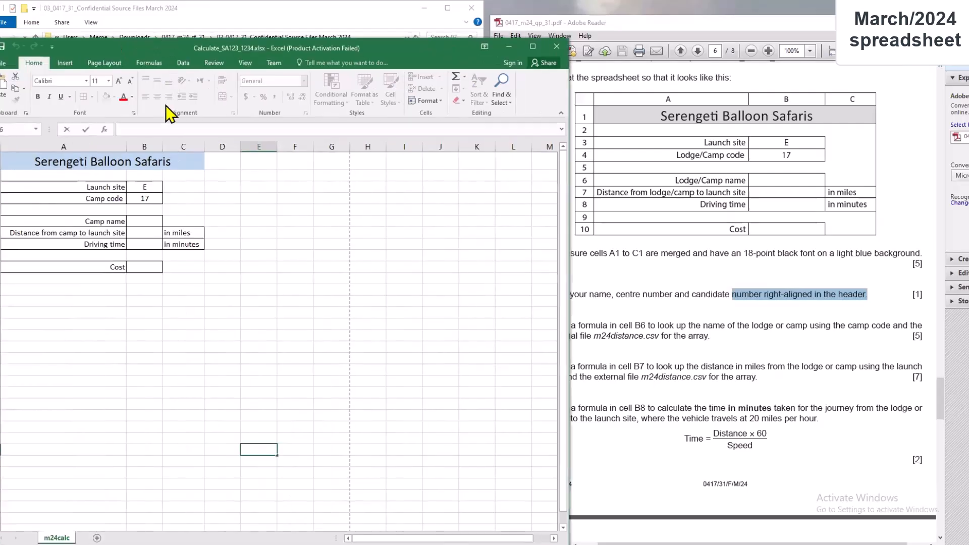
{"action": "left_click_drag", "start_coordinate": [121, 48], "coordinate": [179, 48]}
{"action": "left_click", "coordinate": [152, 221]}
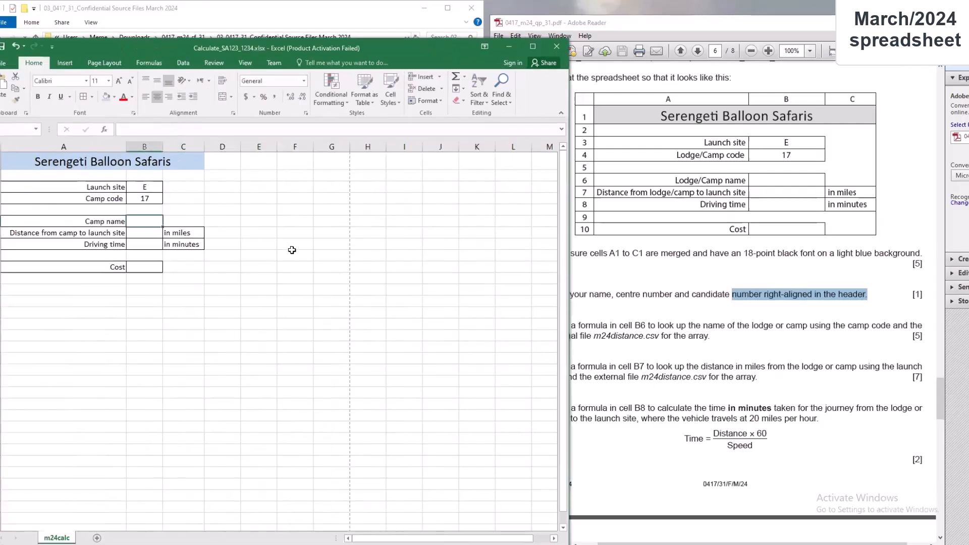
{"action": "left_click", "coordinate": [686, 366]}
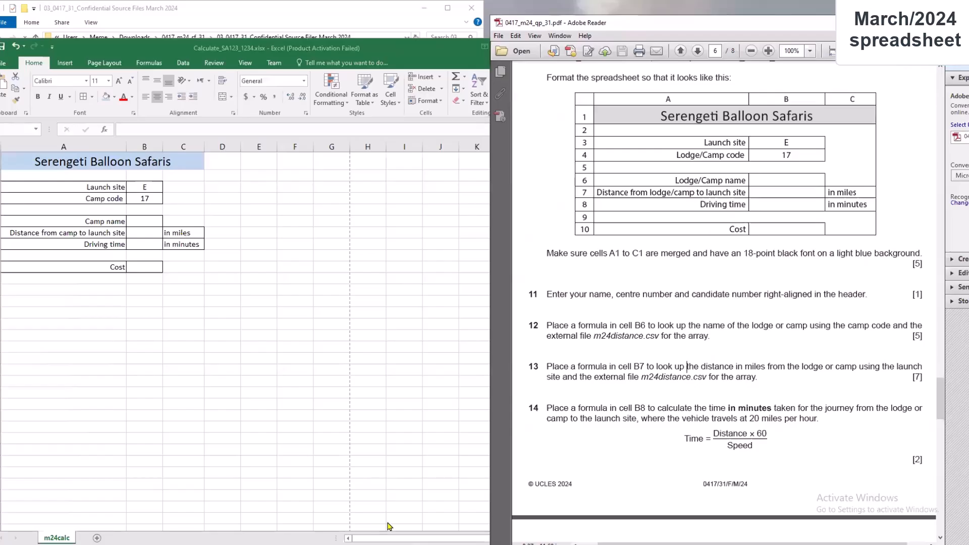
{"action": "left_click", "coordinate": [173, 54]}
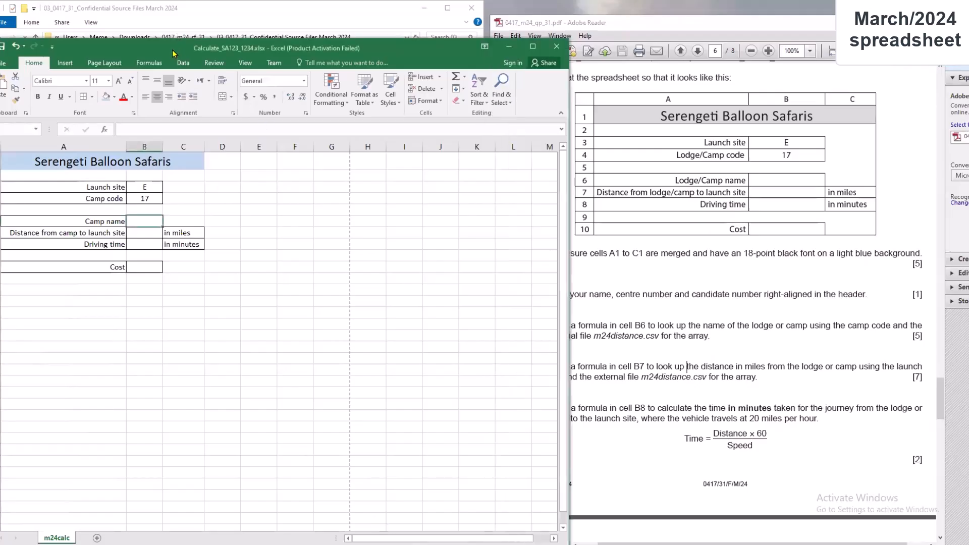
{"action": "left_click_drag", "start_coordinate": [173, 54], "coordinate": [173, 28]}
- Bring the m24distance.csv window to the front and place it beside the Calculate workbook's cells
{"action": "mouse_move", "coordinate": [479, 543]}
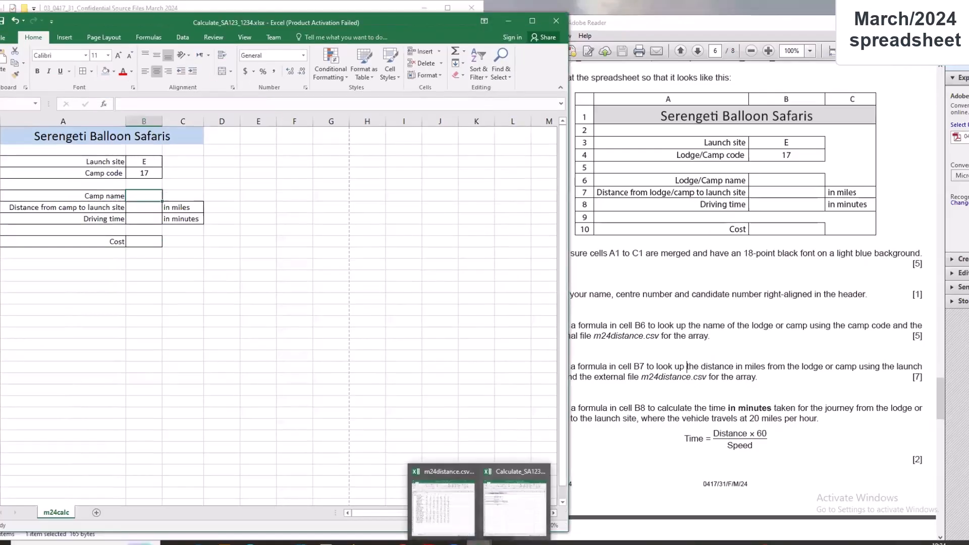
{"action": "left_click", "coordinate": [443, 510]}
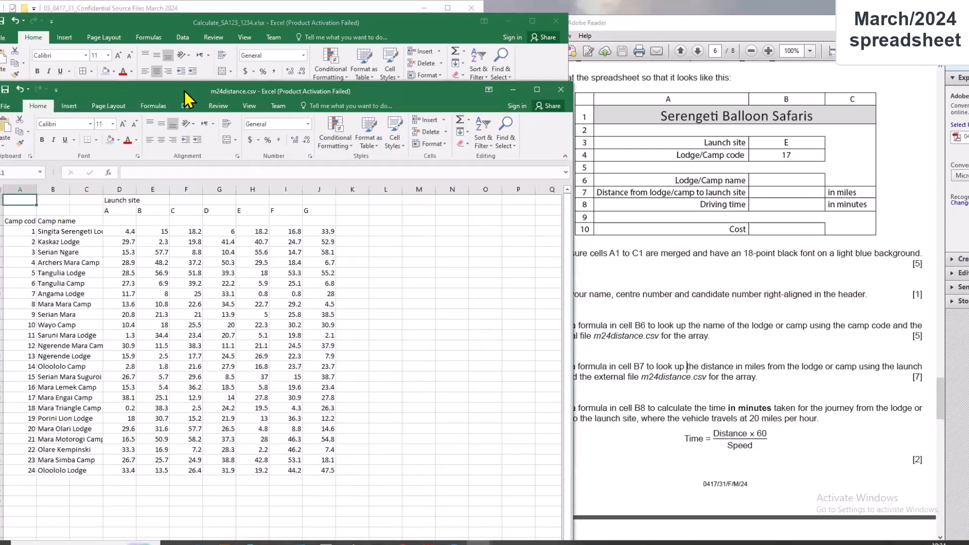
{"action": "left_click_drag", "start_coordinate": [187, 98], "coordinate": [609, 87]}
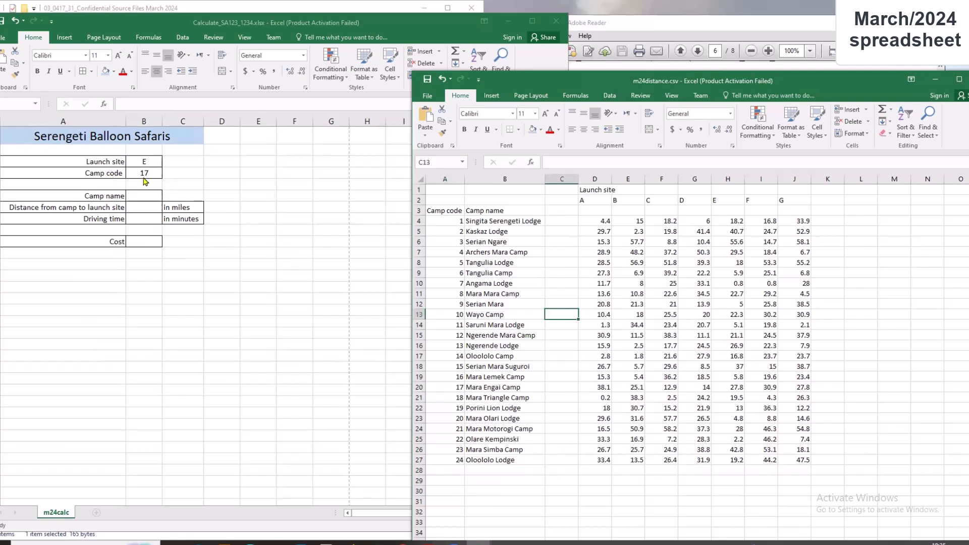
- Check camp code 17's name in m24distance.csv and start a VLOOKUP in cell B6 of the Calculate workbook with lookup value B4
{"action": "left_click", "coordinate": [459, 389]}
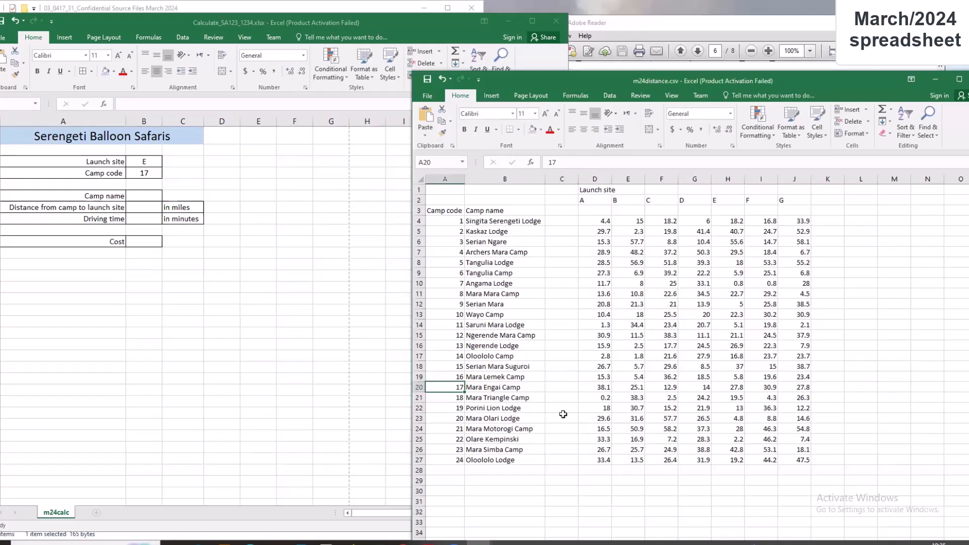
{"action": "left_click", "coordinate": [518, 388]}
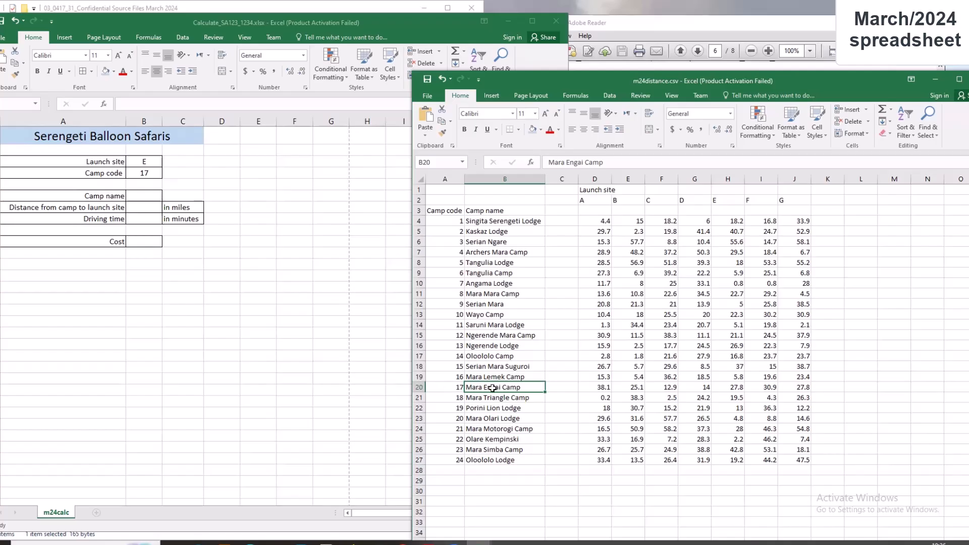
{"action": "left_click", "coordinate": [137, 196]}
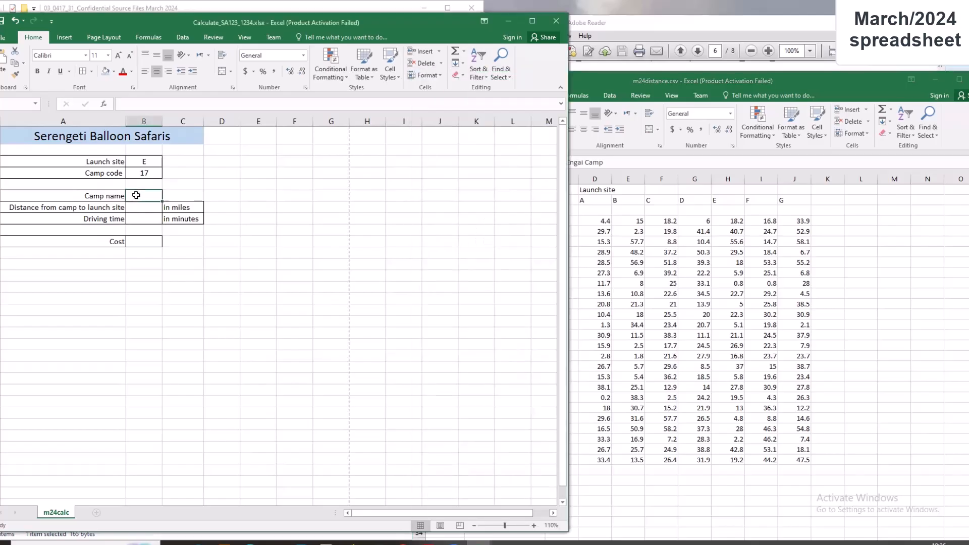
{"action": "left_click", "coordinate": [104, 104]}
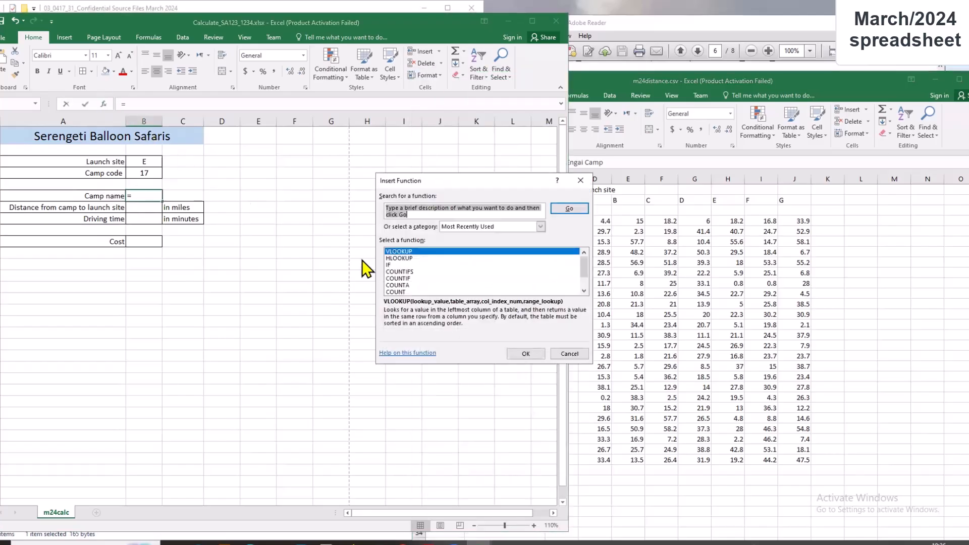
{"action": "left_click", "coordinate": [527, 354]}
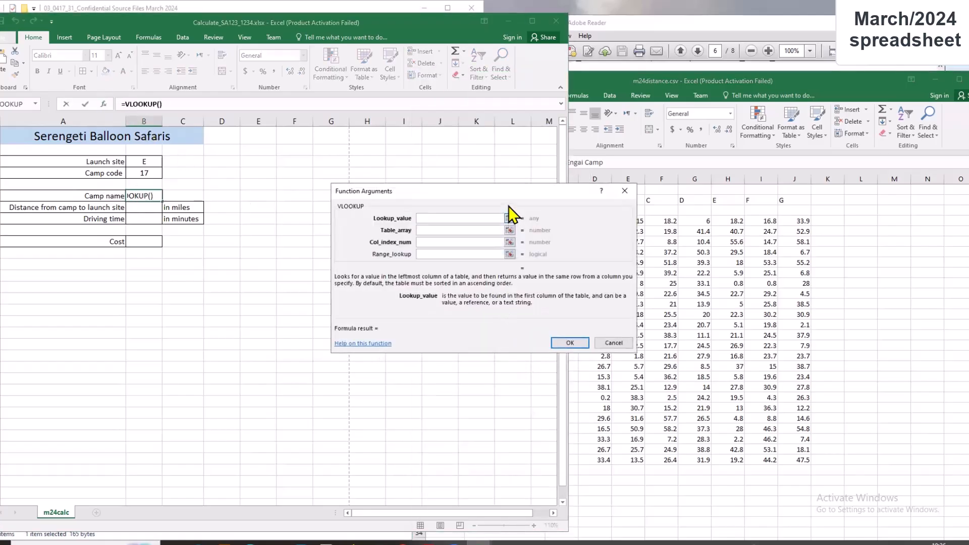
{"action": "left_click_drag", "start_coordinate": [510, 200], "coordinate": [423, 198]}
{"action": "left_click", "coordinate": [144, 173]}
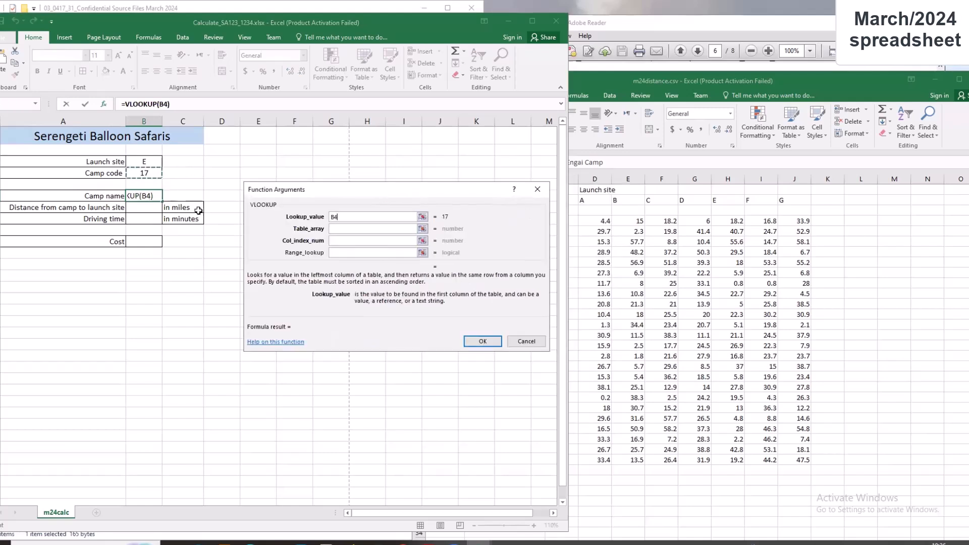
- Set the VLOOKUP table array to the camp codes and names in A4:B27 of m24distance.csv
{"action": "left_click", "coordinate": [354, 229]}
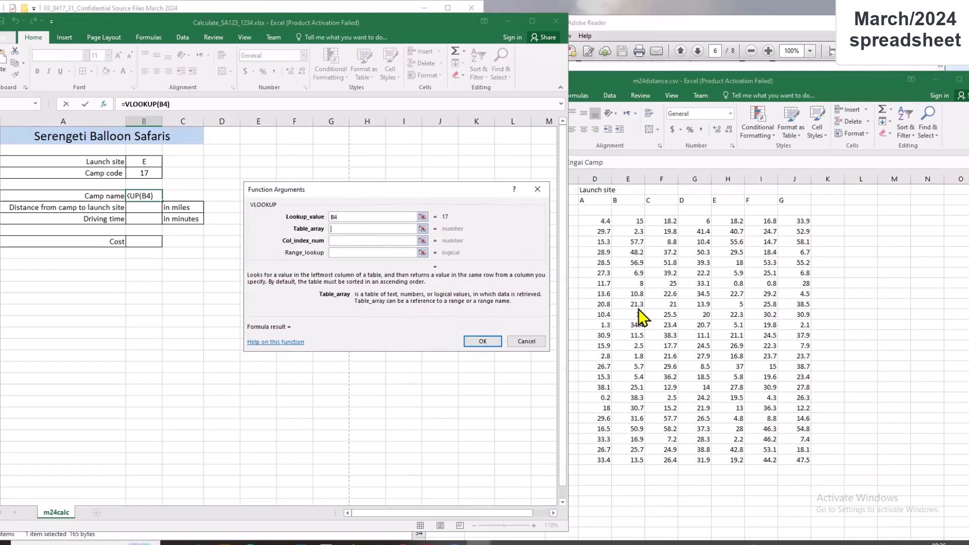
{"action": "left_click", "coordinate": [627, 301]}
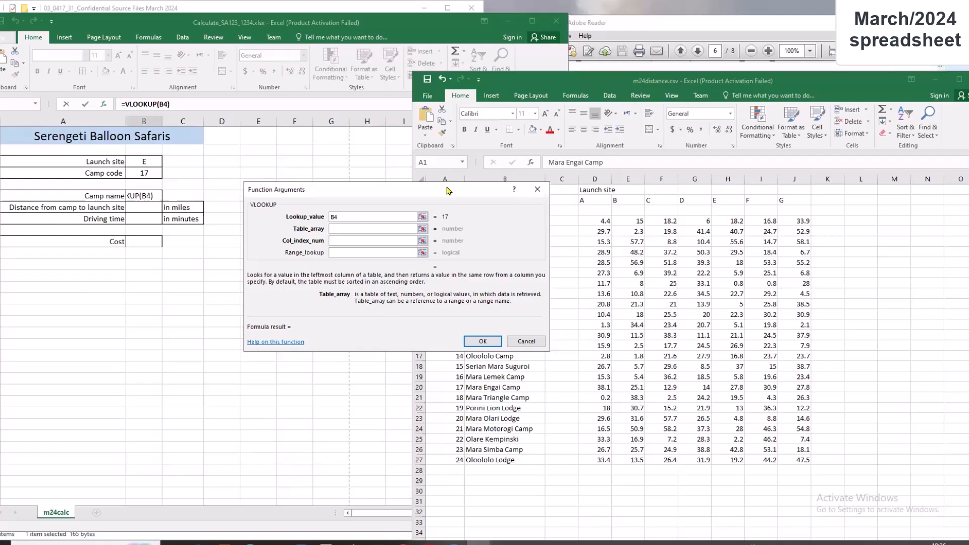
{"action": "left_click_drag", "start_coordinate": [448, 188], "coordinate": [291, 230]}
{"action": "left_click_drag", "start_coordinate": [441, 220], "coordinate": [490, 456]}
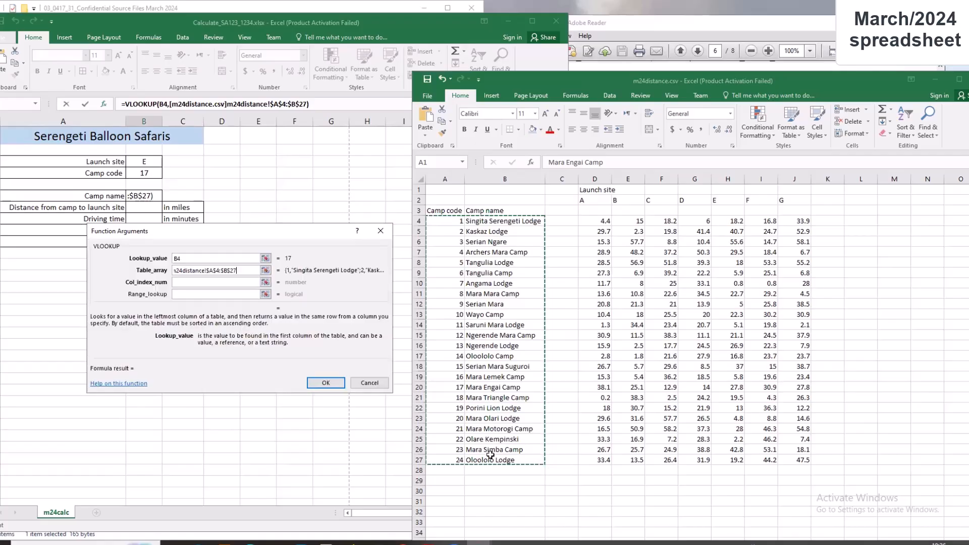
- Complete the camp name VLOOKUP with column index 2 and range lookup 0, and fit column B's width to its contents
{"action": "left_click", "coordinate": [220, 283]}
{"action": "left_click", "coordinate": [231, 282]}
{"action": "left_click", "coordinate": [585, 286]}
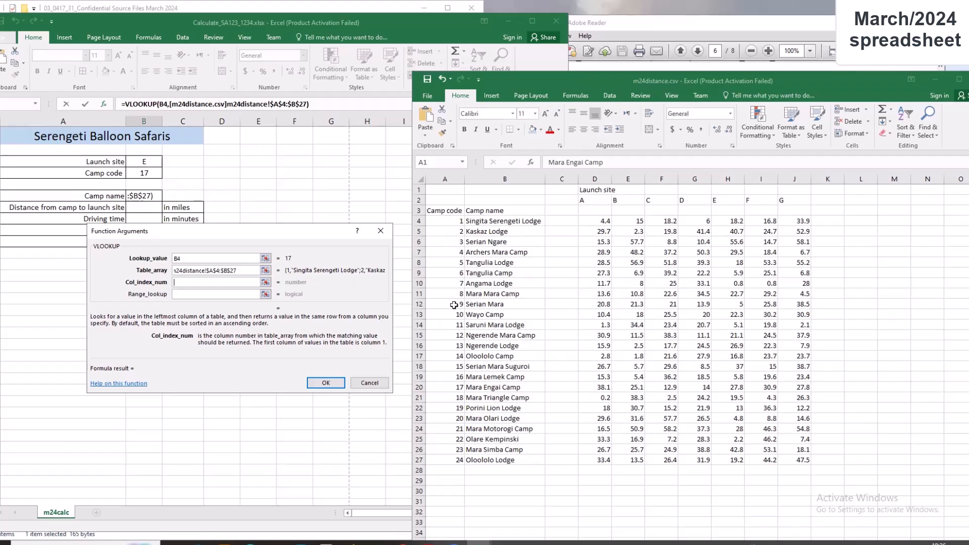
{"action": "key", "text": "Tab"}
{"action": "type", "text": "2"}
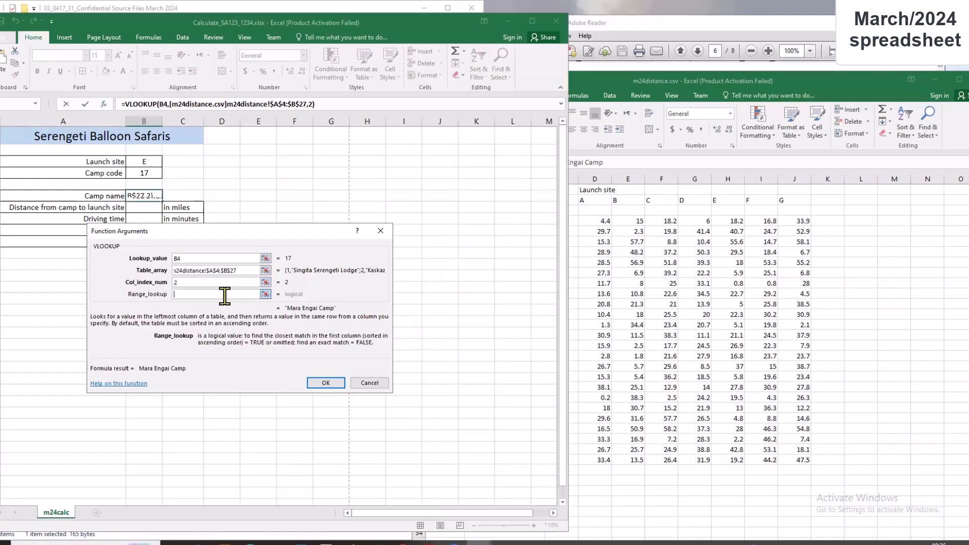
{"action": "left_click", "coordinate": [224, 295]}
{"action": "type", "text": "0"}
{"action": "left_click", "coordinate": [325, 382]}
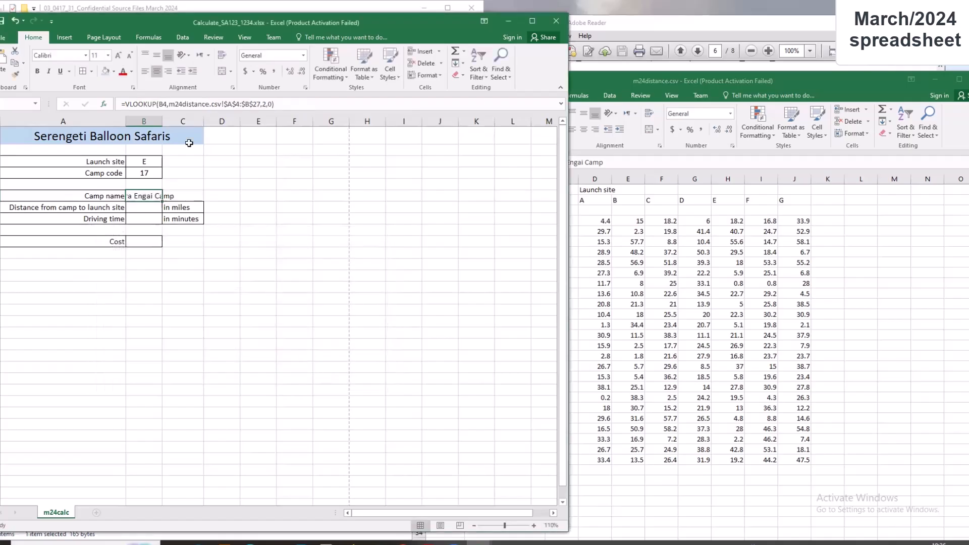
{"action": "double_click", "coordinate": [163, 119]}
- Switch to the exam paper to read Step 13, then select cell B7 in the Calculate workbook for the distance
{"action": "left_click", "coordinate": [637, 379]}
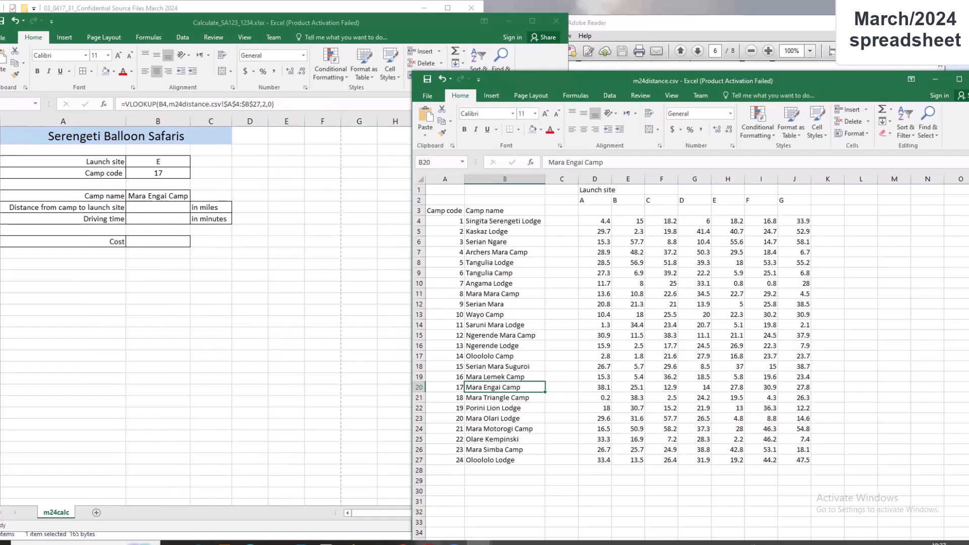
{"action": "left_click", "coordinate": [425, 533]}
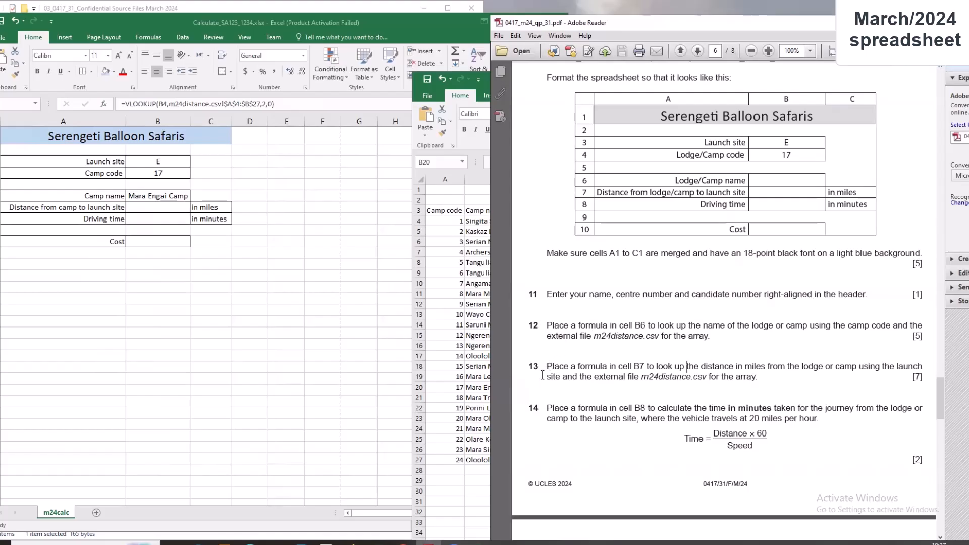
{"action": "left_click", "coordinate": [151, 206]}
{"action": "left_click", "coordinate": [152, 209]}
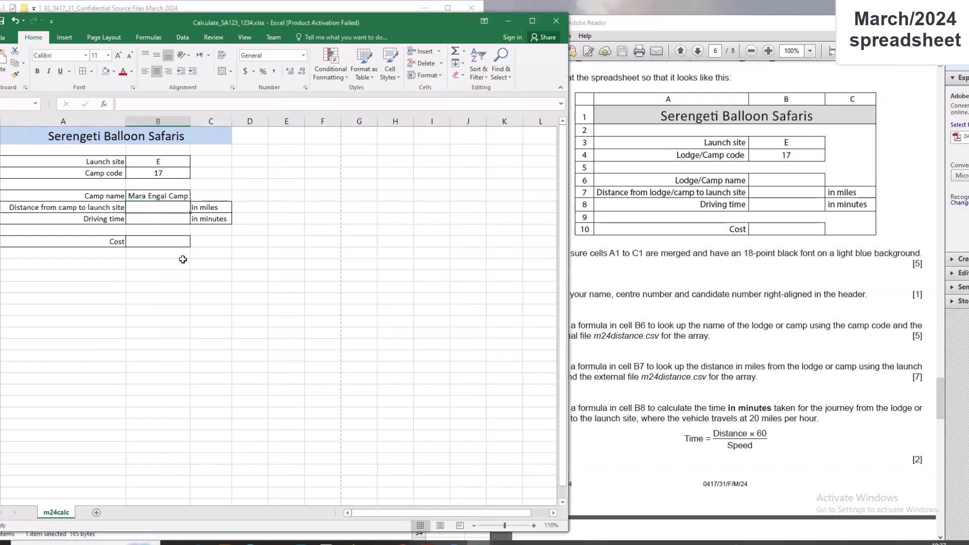
- In m24distance.csv, shade row 20 and column H light blue and their intersecting cell H20 light orange
{"action": "left_click", "coordinate": [697, 378]}
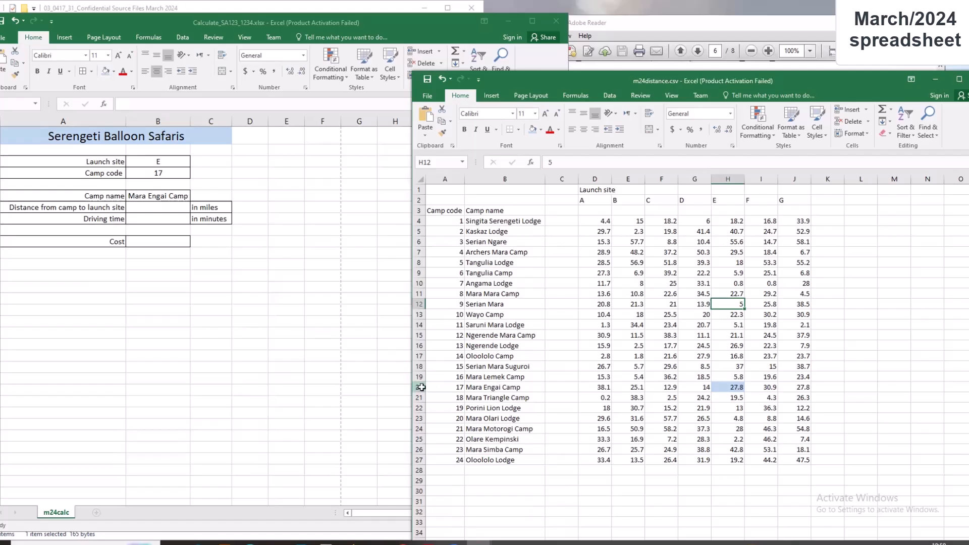
{"action": "left_click", "coordinate": [421, 387]}
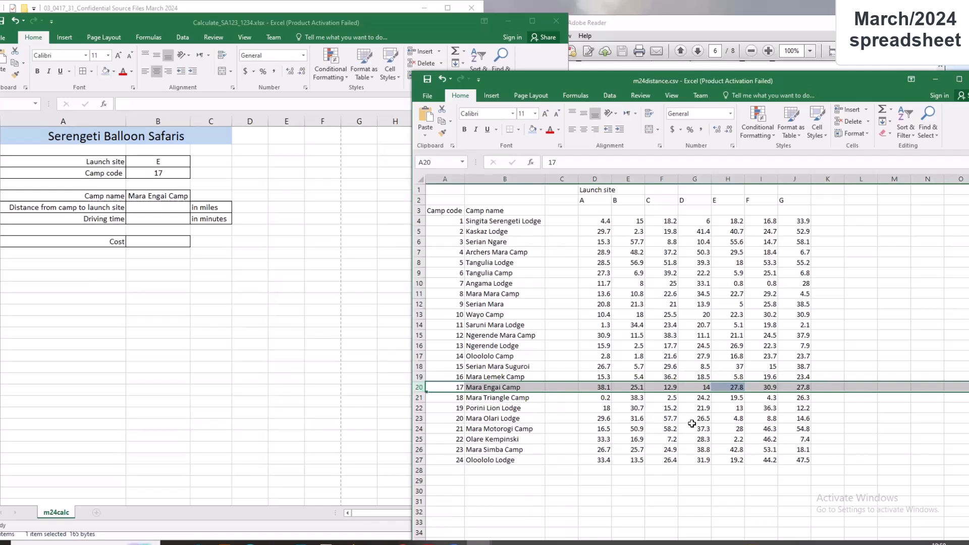
{"action": "left_click", "coordinate": [731, 178]}
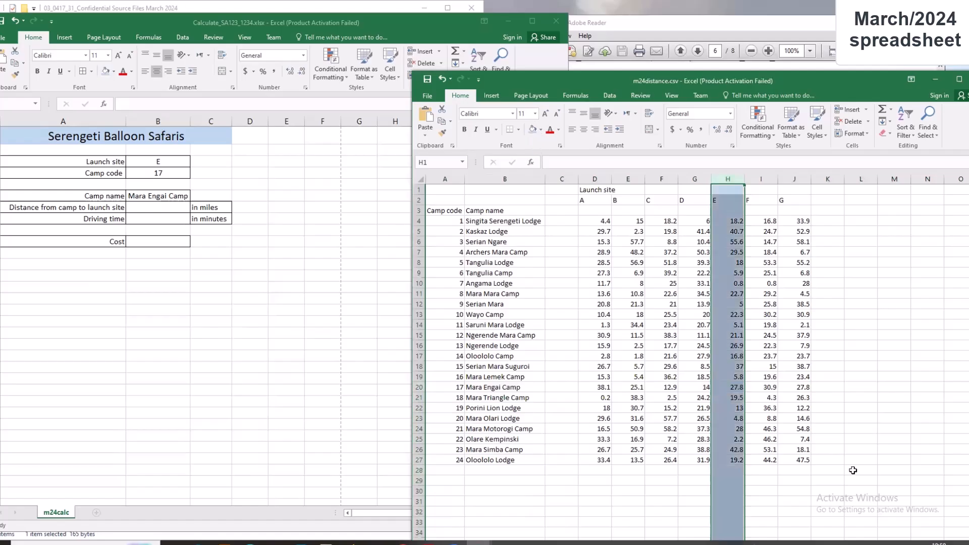
{"action": "left_click", "coordinate": [419, 387]}
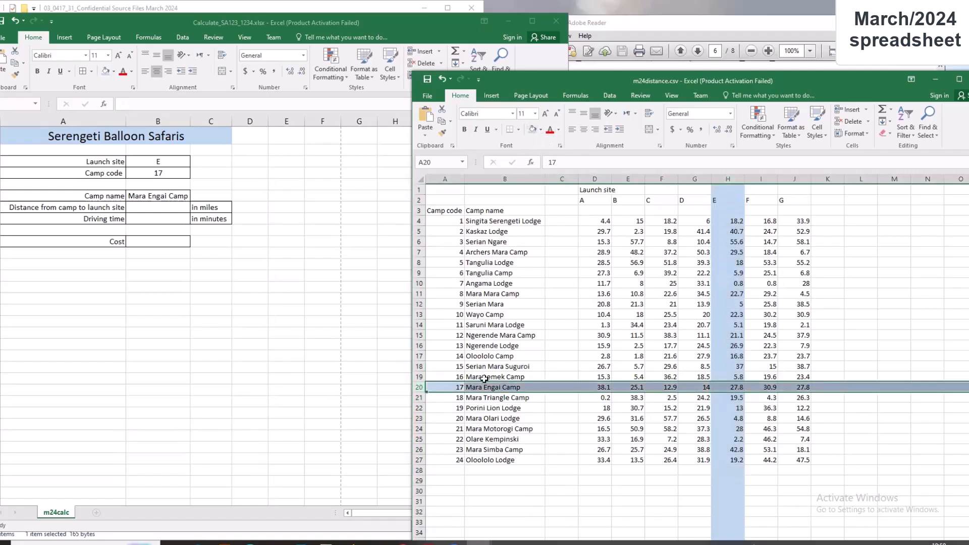
{"action": "left_click", "coordinate": [729, 387]}
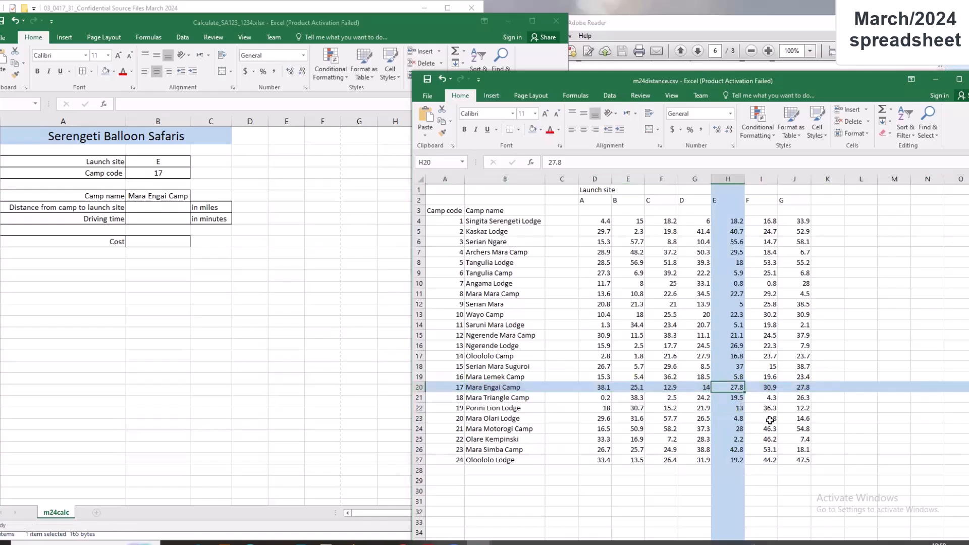
{"action": "left_click", "coordinate": [540, 129]}
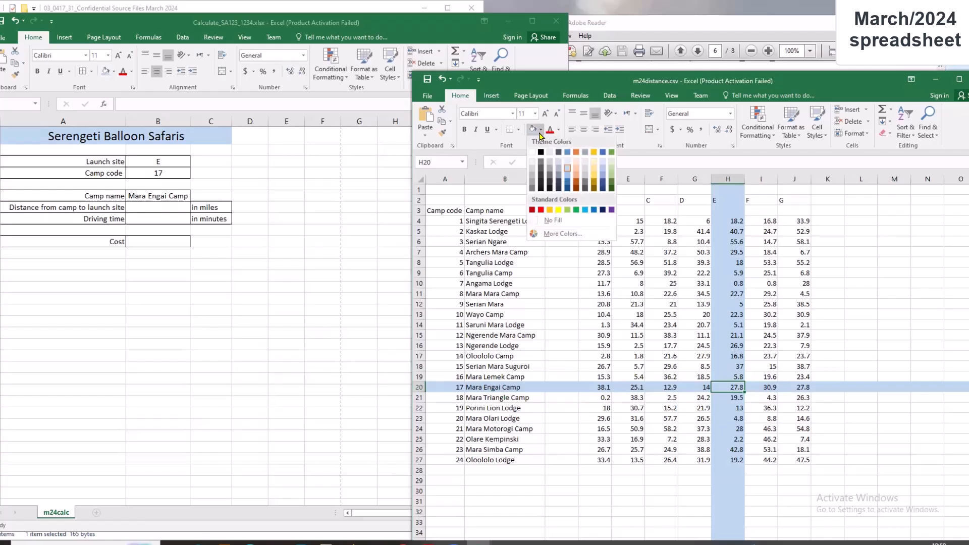
{"action": "left_click", "coordinate": [574, 169]}
{"action": "left_click", "coordinate": [822, 409]}
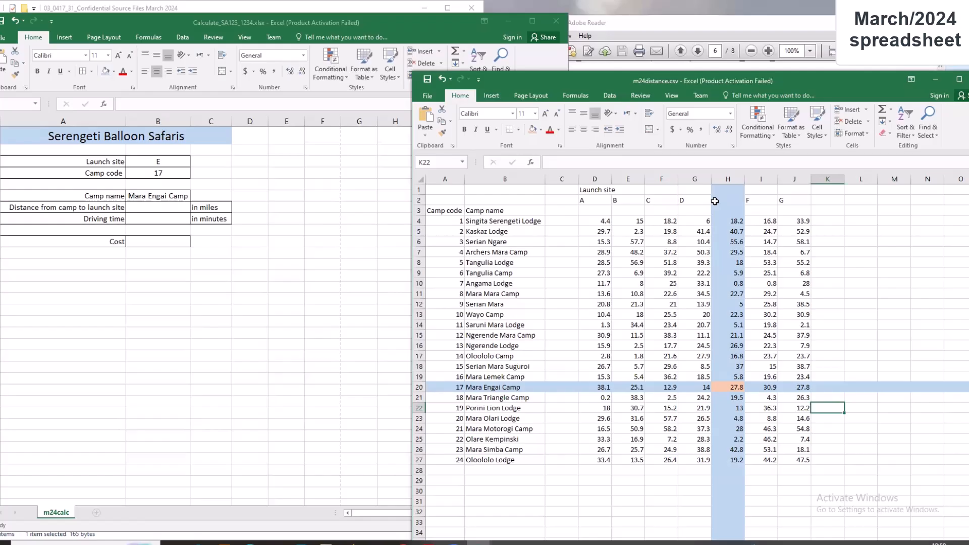
- Examine launch site heading E, the distances in D4:J4 and the row for camp code 2 in m24distance.csv
{"action": "left_click", "coordinate": [731, 201]}
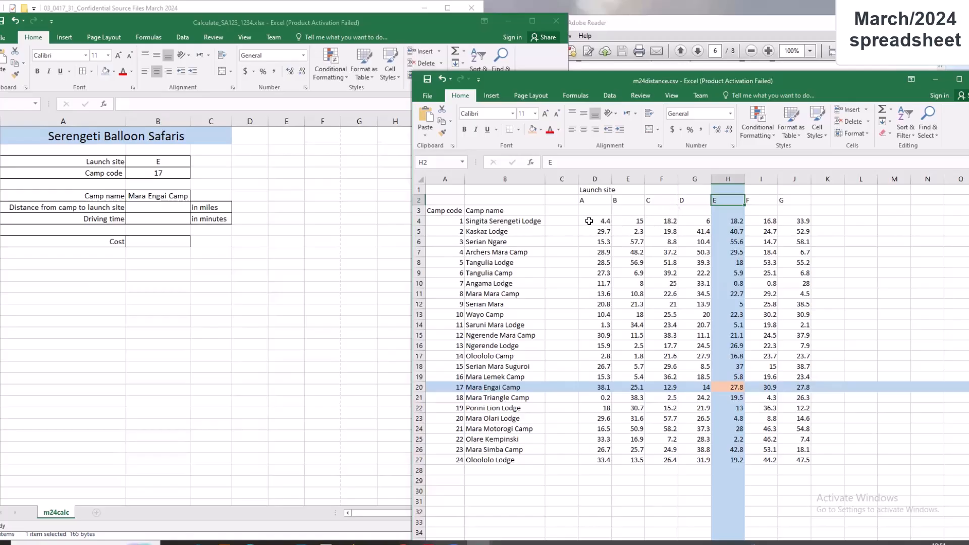
{"action": "left_click_drag", "start_coordinate": [589, 221], "coordinate": [799, 222]}
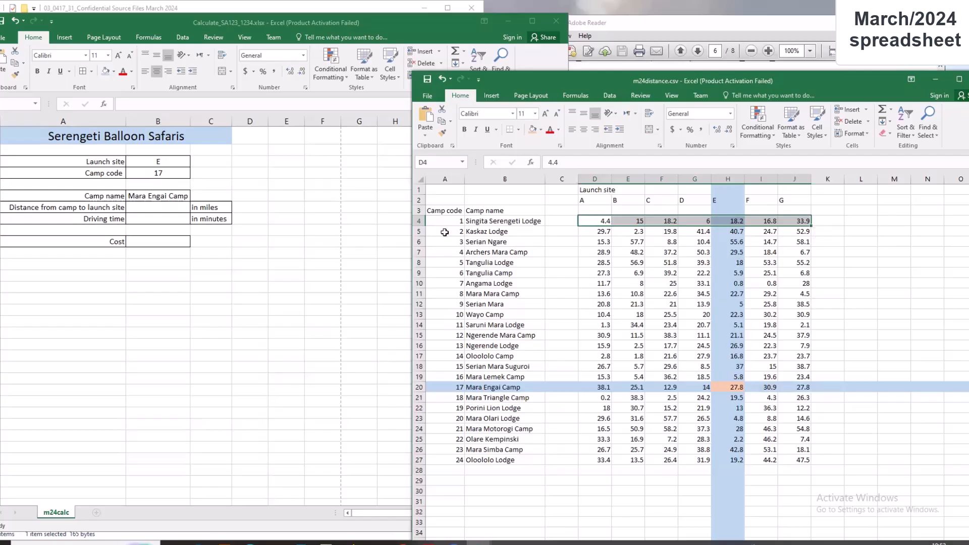
{"action": "left_click", "coordinate": [445, 232]}
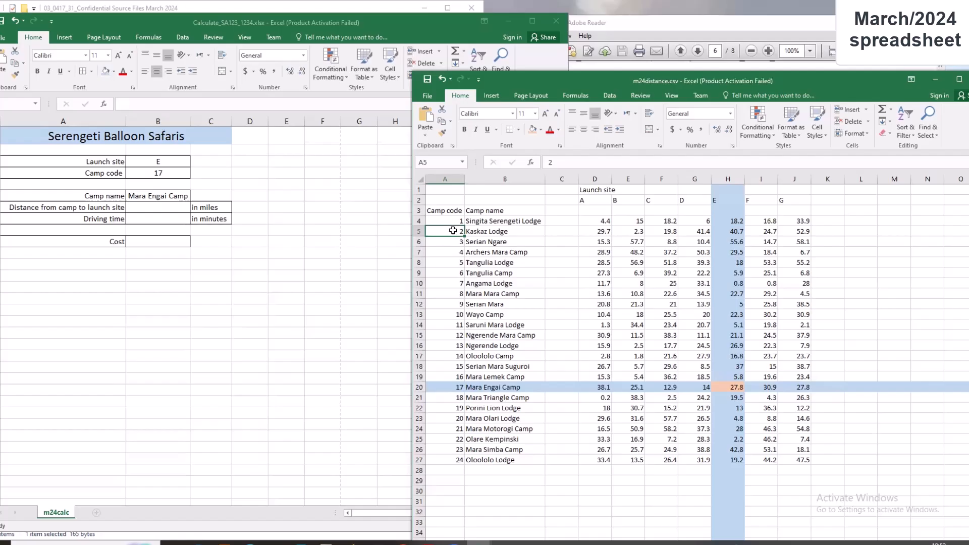
{"action": "left_click", "coordinate": [696, 231]}
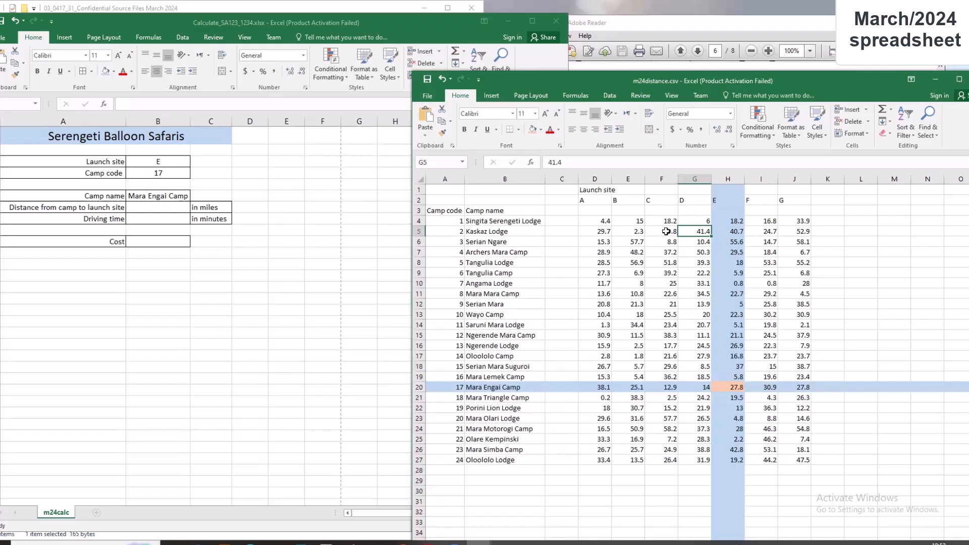
{"action": "left_click", "coordinate": [450, 233]}
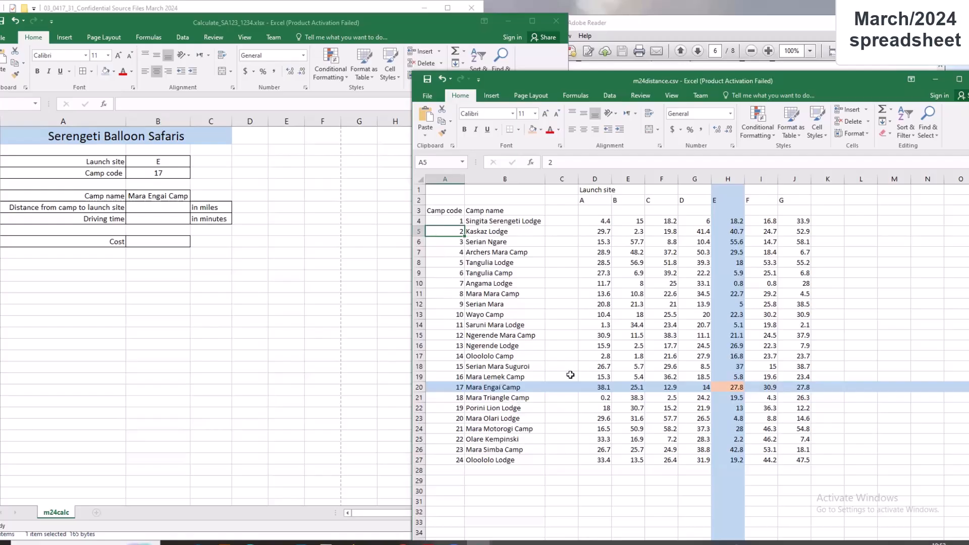
- Start an HLOOKUP formula in cell B7 of the Calculate workbook, using the launch site in B3 as the lookup value
{"action": "left_click", "coordinate": [169, 209]}
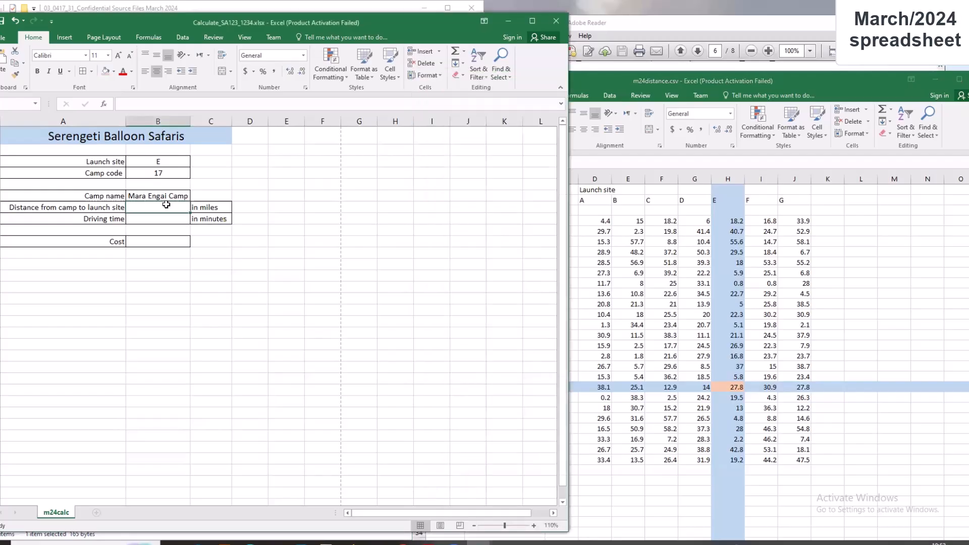
{"action": "left_click", "coordinate": [104, 103]}
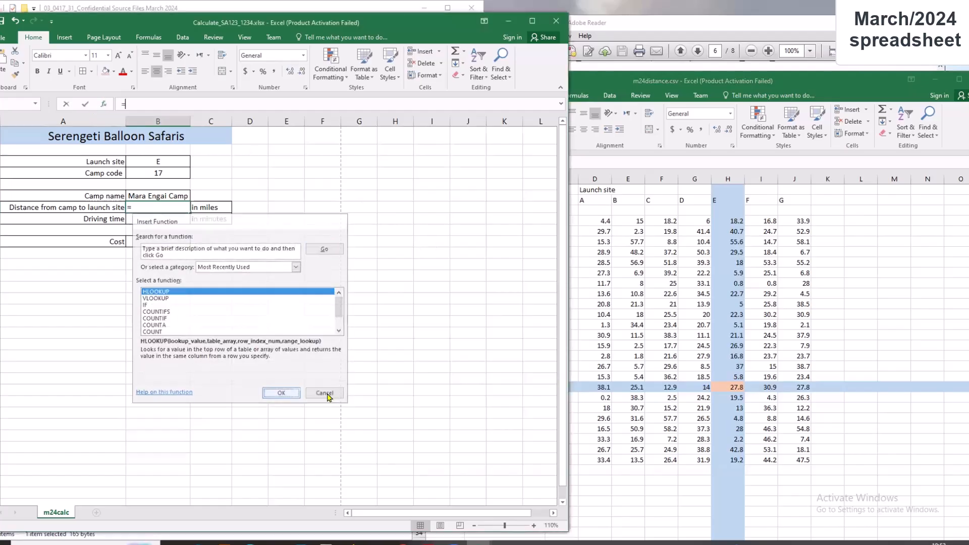
{"action": "key", "text": "Return"}
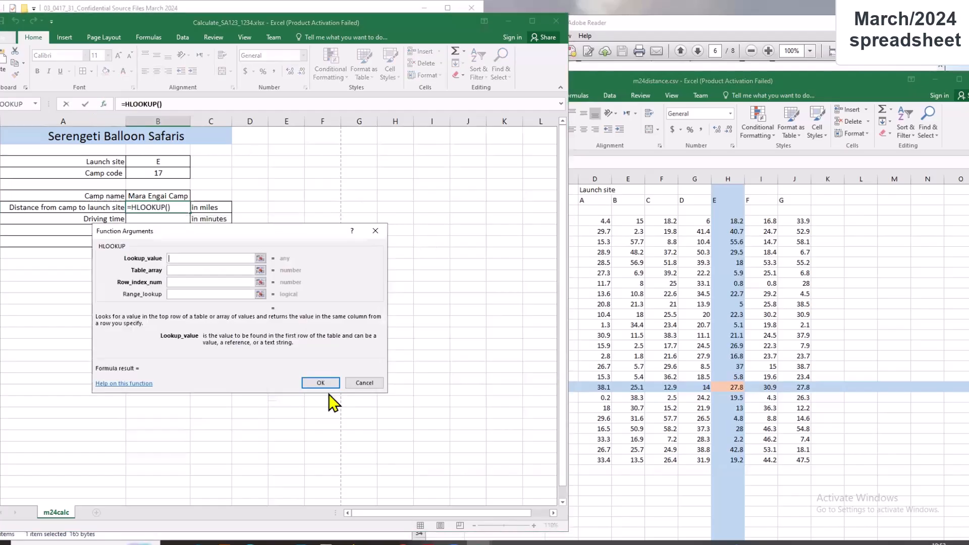
{"action": "left_click", "coordinate": [155, 160]}
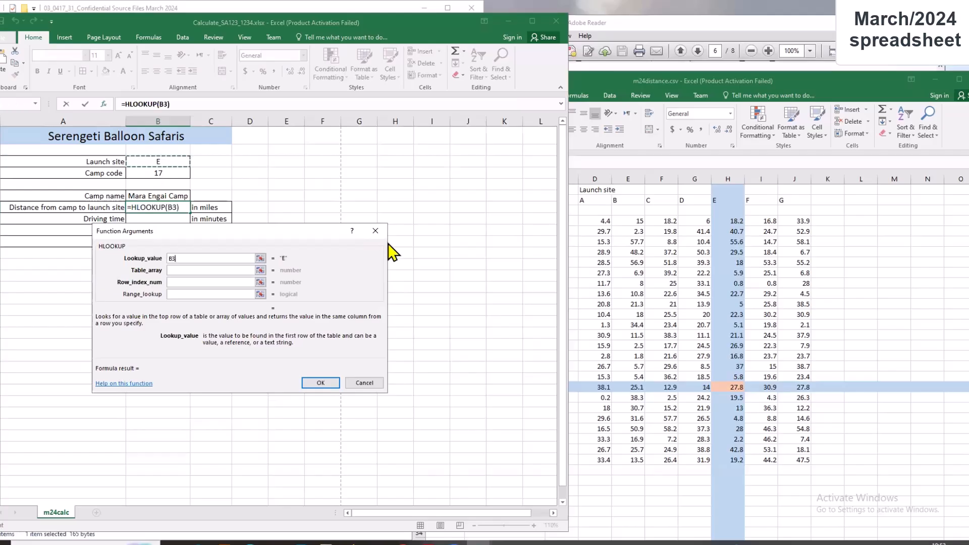
- Set the HLOOKUP table array to D2:J27 of m24distance.csv and reposition that file's window so its camp codes are visible
{"action": "left_click", "coordinate": [210, 269]}
{"action": "left_click", "coordinate": [594, 201]}
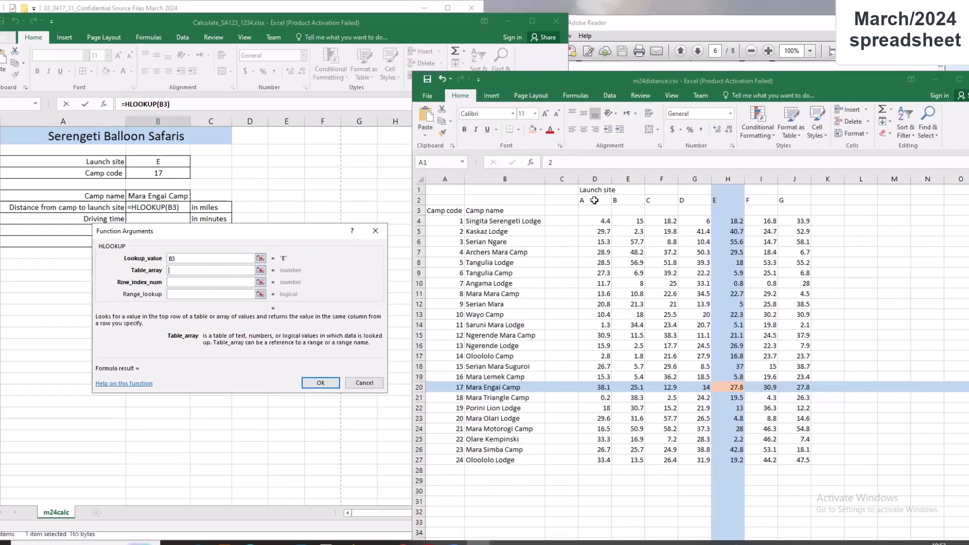
{"action": "left_click_drag", "start_coordinate": [594, 201], "coordinate": [795, 460]}
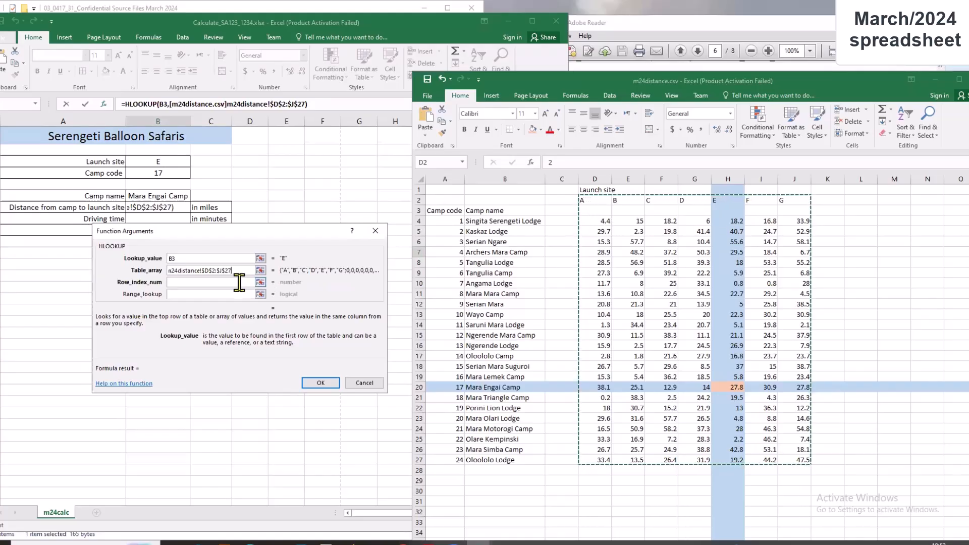
{"action": "left_click", "coordinate": [239, 282]}
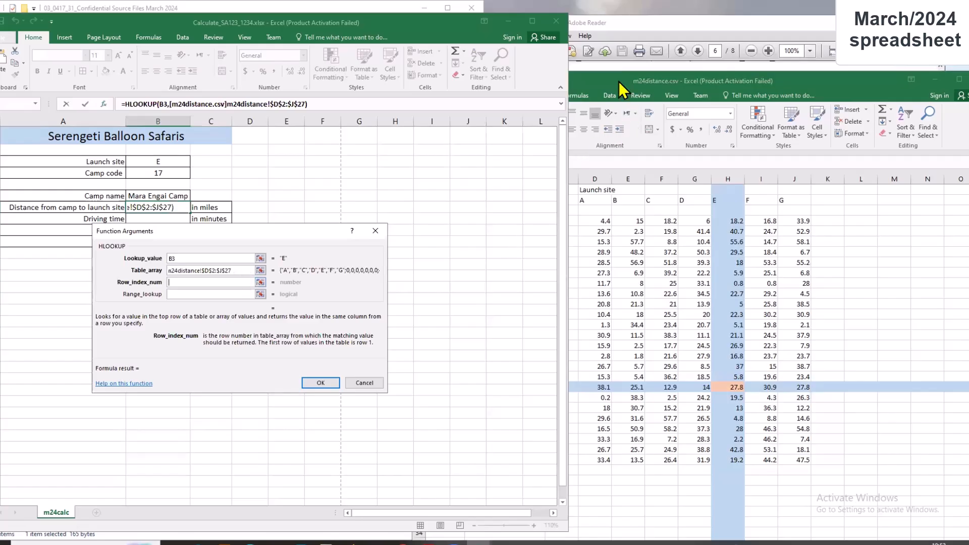
{"action": "left_click_drag", "start_coordinate": [619, 81], "coordinate": [486, 84]}
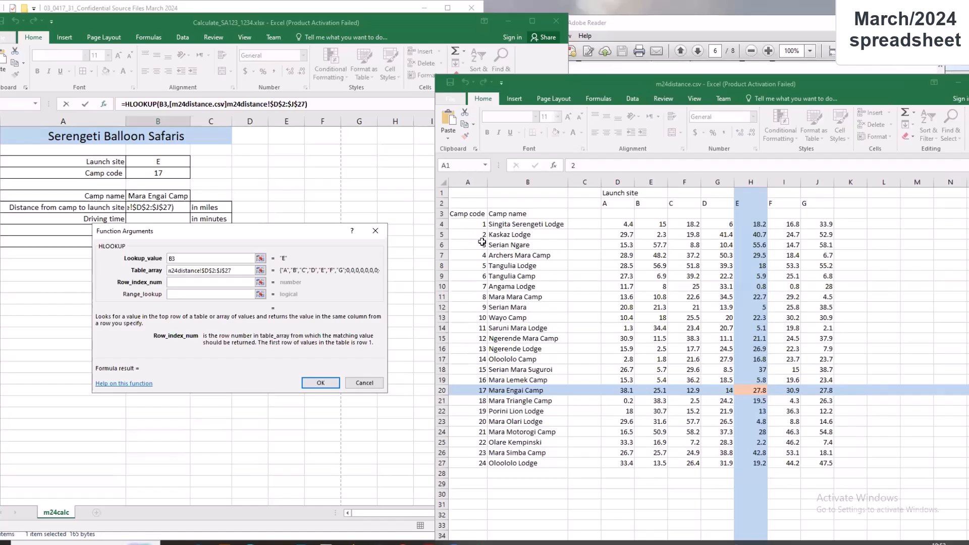
- Complete the HLOOKUP in cell B7 with row index number B4+2 and range lookup 0
{"action": "left_click", "coordinate": [163, 174]}
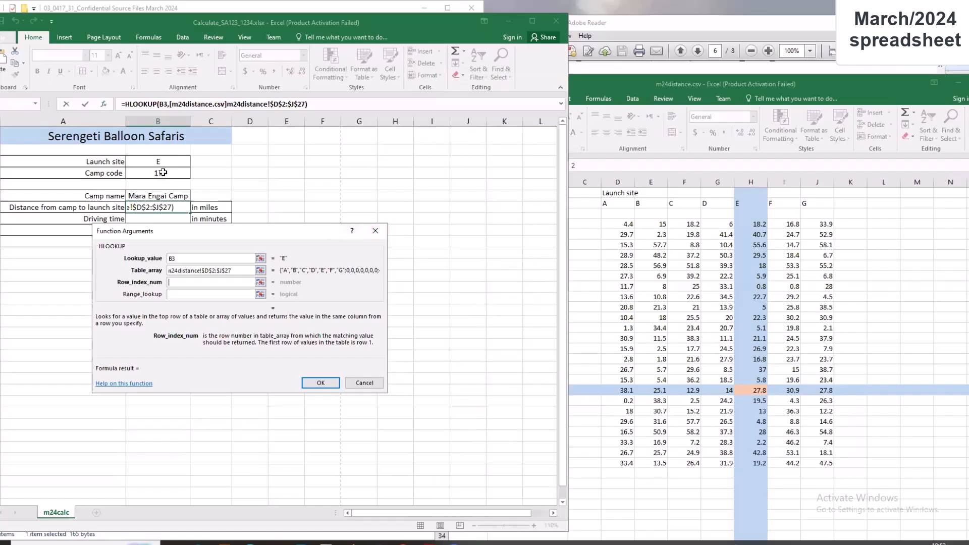
{"action": "left_click", "coordinate": [163, 172]}
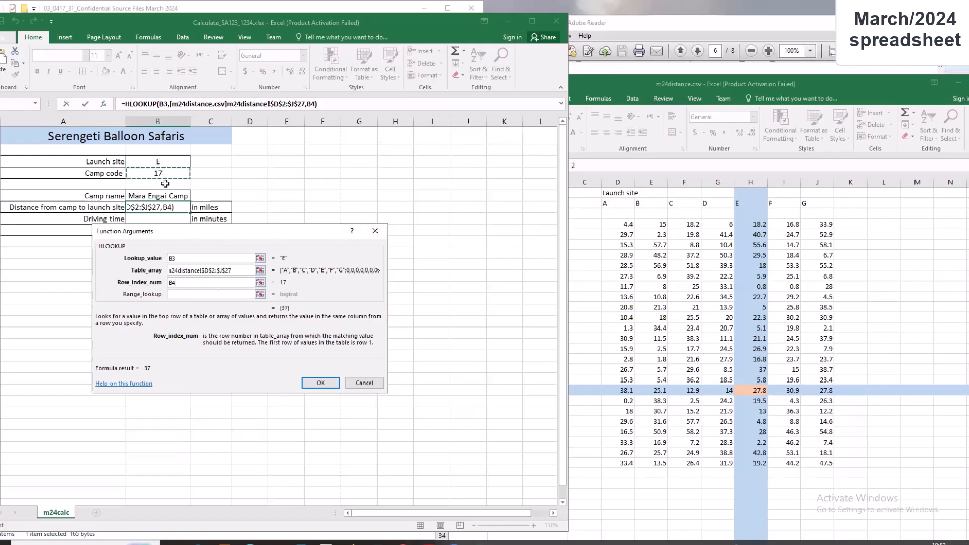
{"action": "left_click", "coordinate": [182, 282]}
{"action": "type", "text": "="}
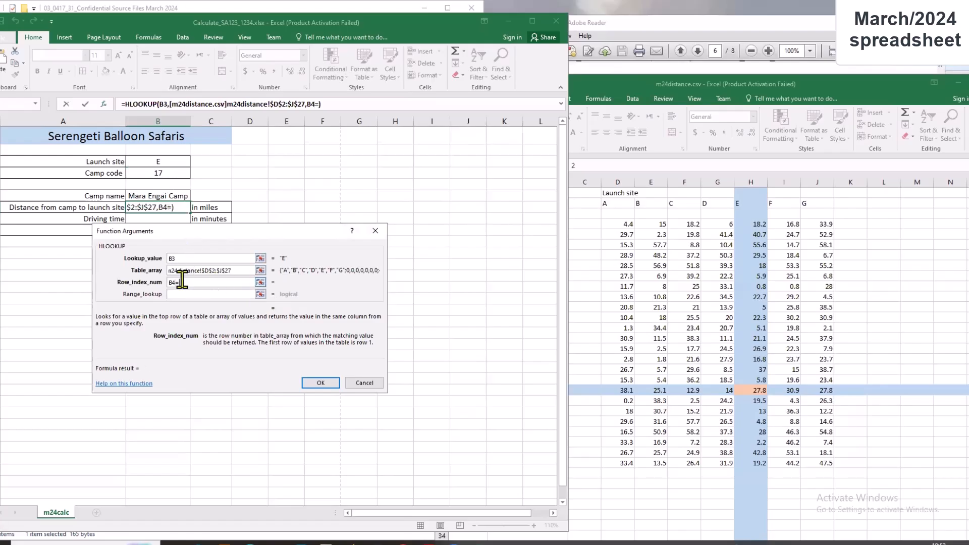
{"action": "key", "text": "BackSpace"}
{"action": "type", "text": "+2"}
{"action": "left_click", "coordinate": [181, 295]}
{"action": "type", "text": "0"}
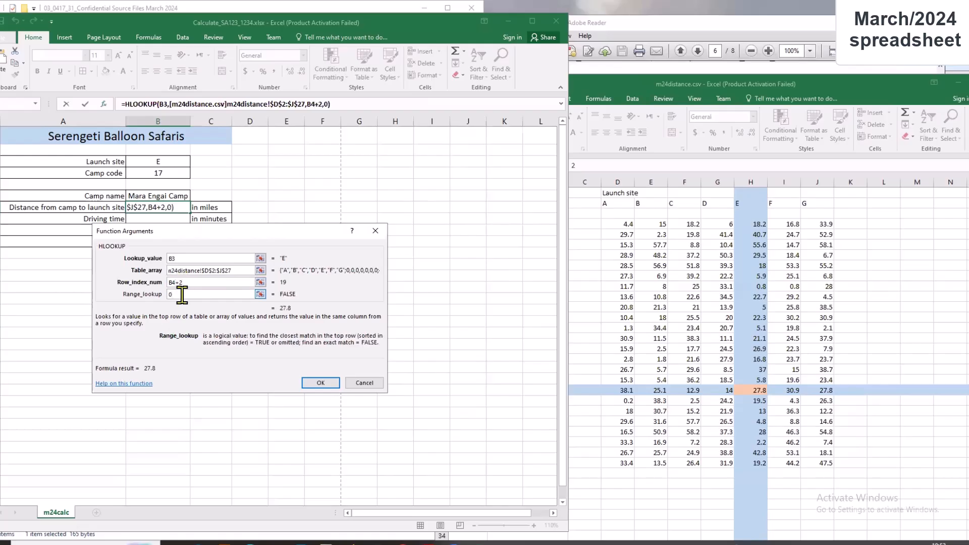
{"action": "left_click", "coordinate": [320, 382]}
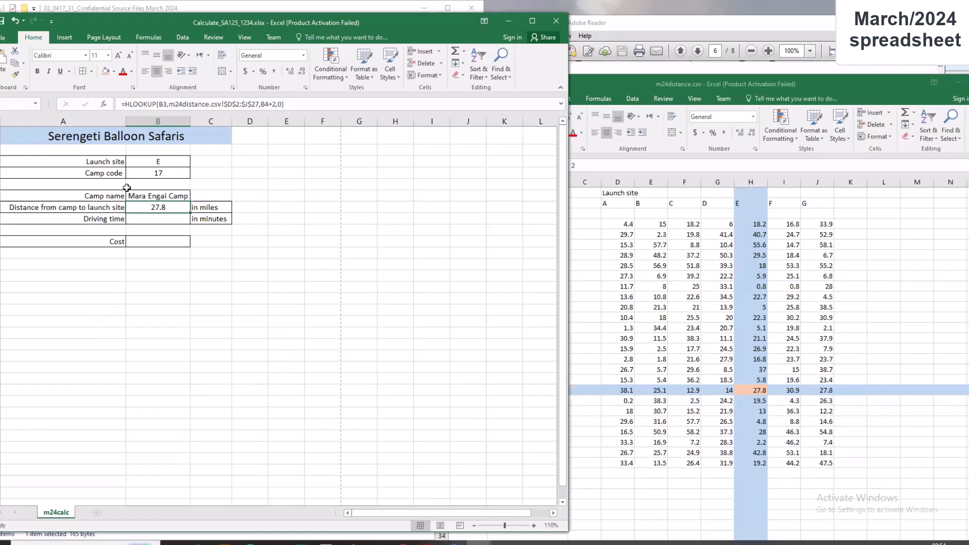
- Test the distance lookup by setting the launch site in B3 to D, compare with G20 in m24distance.csv, and undo the change
{"action": "left_click", "coordinate": [169, 163]}
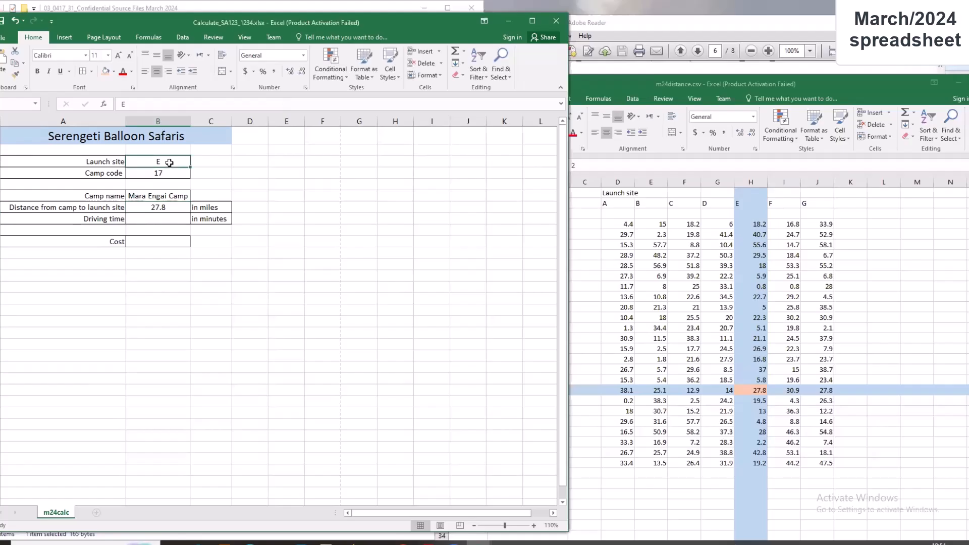
{"action": "type", "text": "D"}
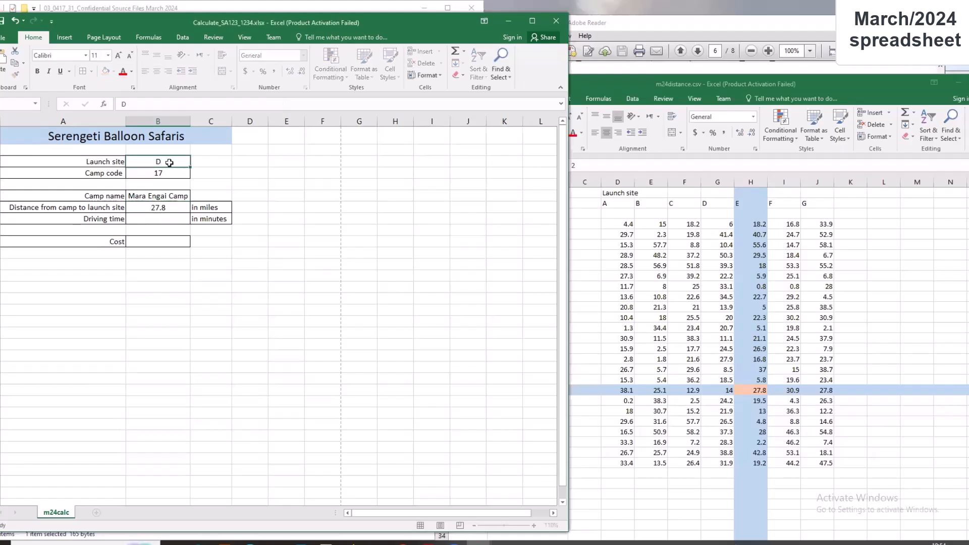
{"action": "key", "text": "Return"}
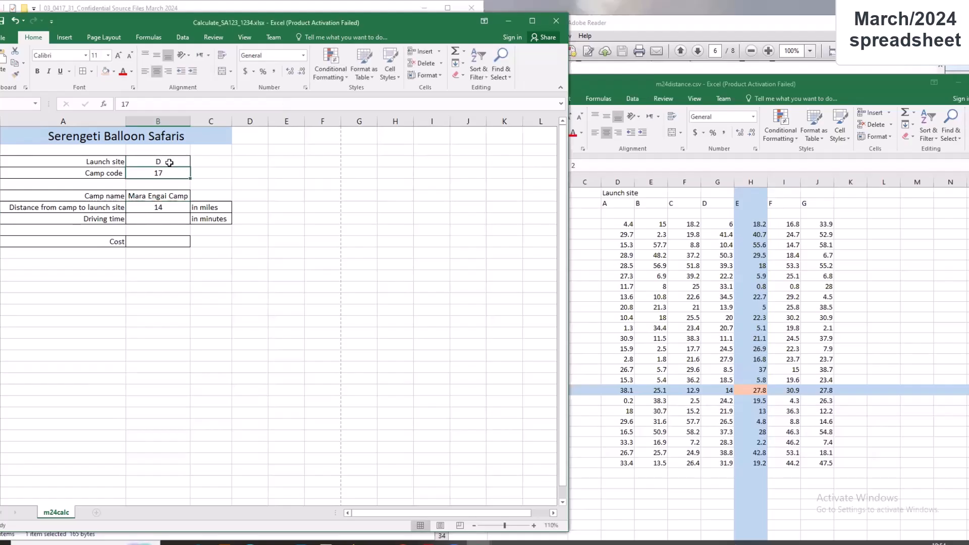
{"action": "left_click", "coordinate": [721, 388]}
{"action": "left_click", "coordinate": [720, 392]}
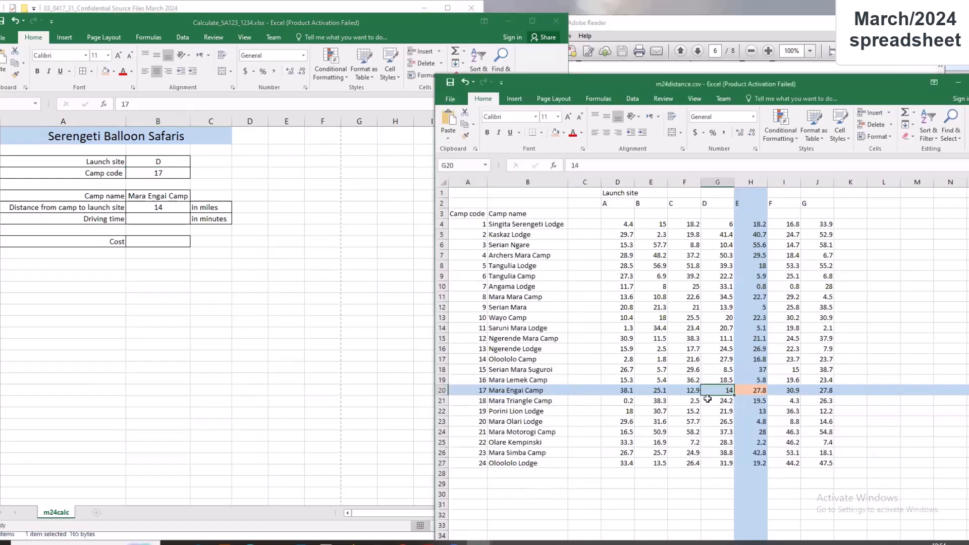
{"action": "left_click", "coordinate": [250, 306]}
{"action": "key", "text": "ctrl+z"}
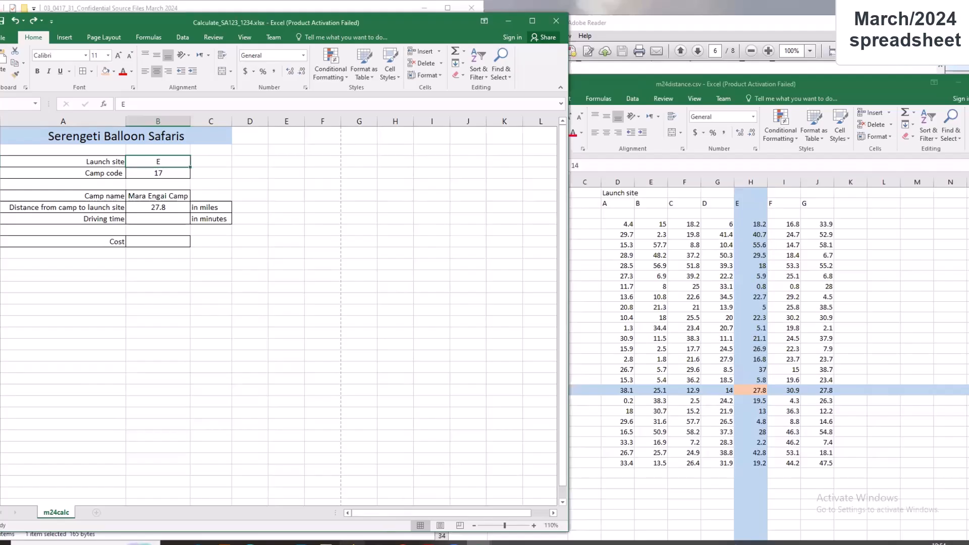
- Consult question 14 in the exam paper and enter the driving time formula =(B7*60)/20 in cell B8 of the Calculate workbook
{"action": "mouse_move", "coordinate": [429, 543]}
{"action": "left_click", "coordinate": [429, 507]}
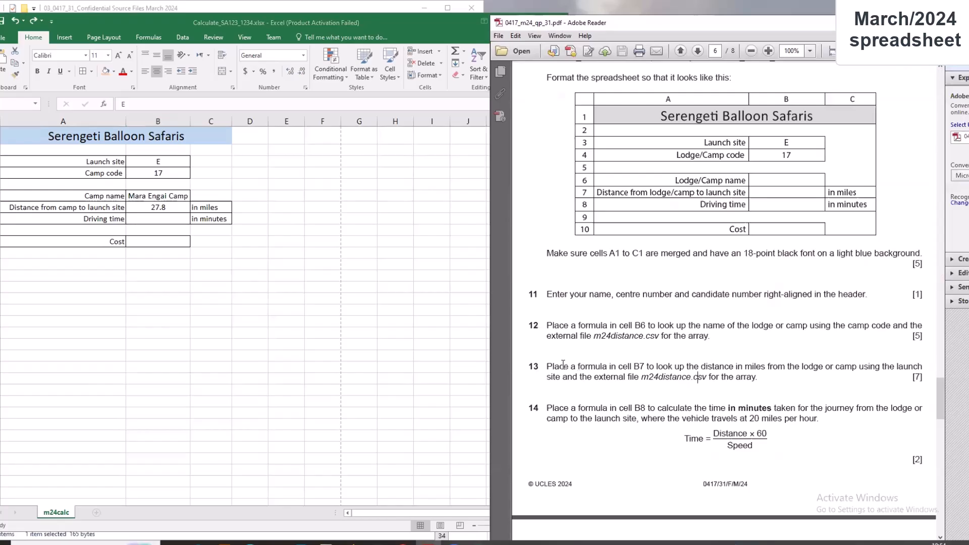
{"action": "left_click_drag", "start_coordinate": [564, 364], "coordinate": [608, 370]}
{"action": "left_click_drag", "start_coordinate": [545, 410], "coordinate": [563, 411]}
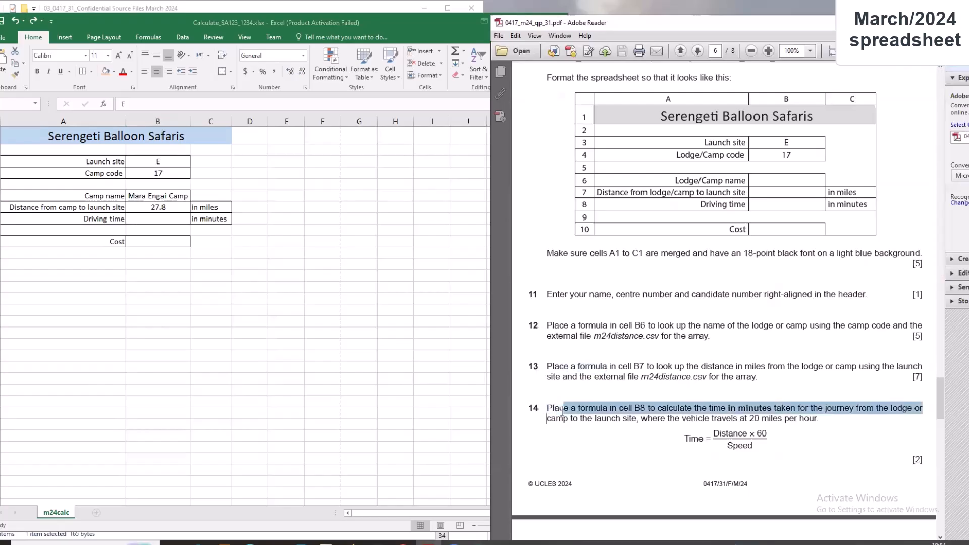
{"action": "left_click", "coordinate": [554, 432]}
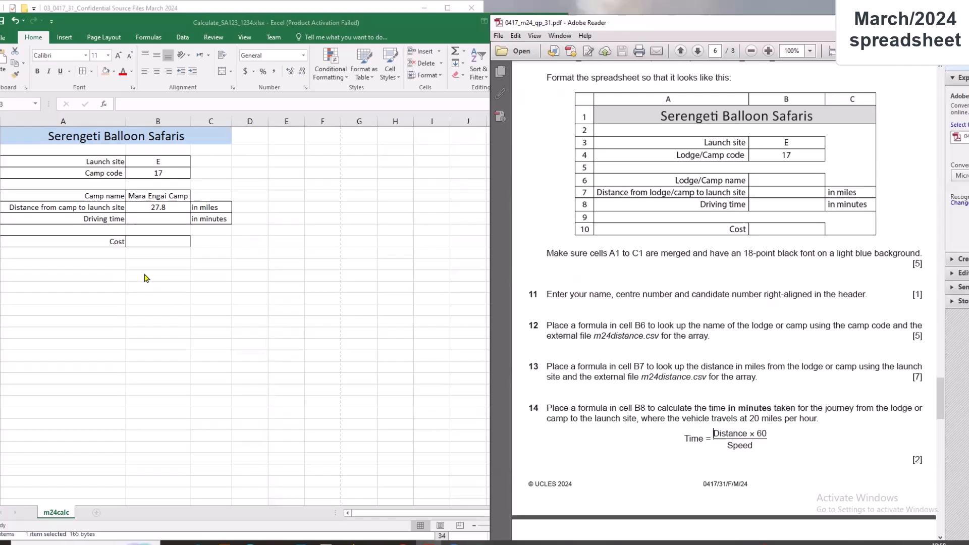
{"action": "left_click", "coordinate": [140, 223]}
{"action": "left_click", "coordinate": [168, 223]}
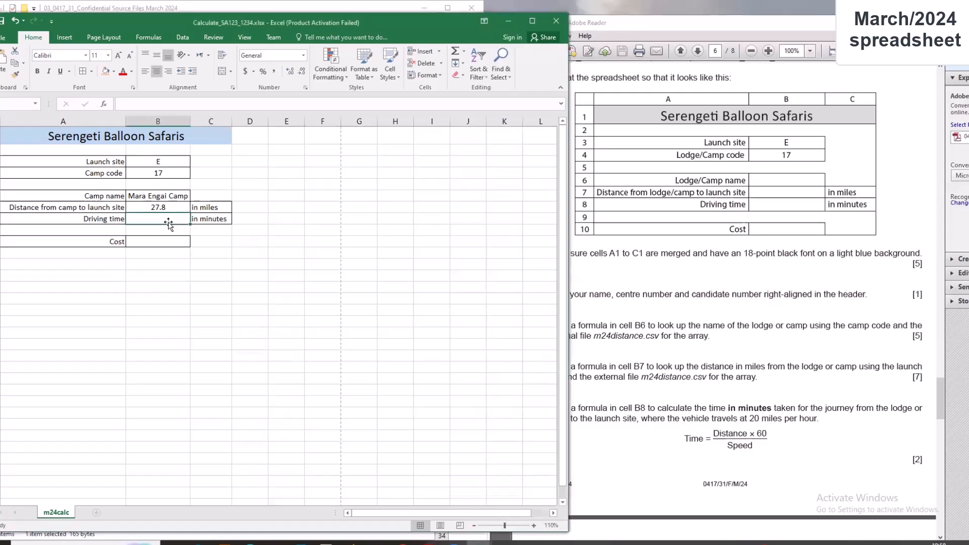
{"action": "type", "text": "="}
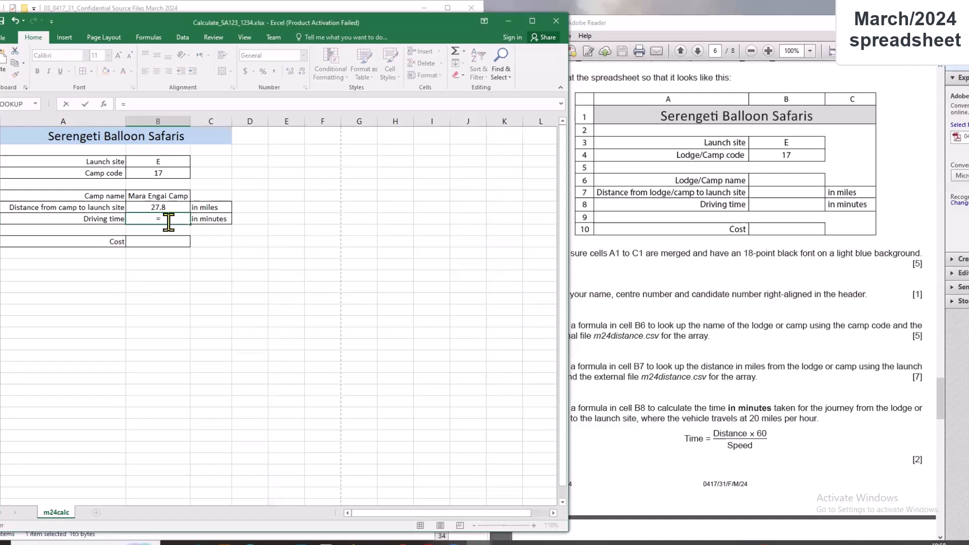
{"action": "type", "text": "("}
{"action": "left_click", "coordinate": [167, 207]}
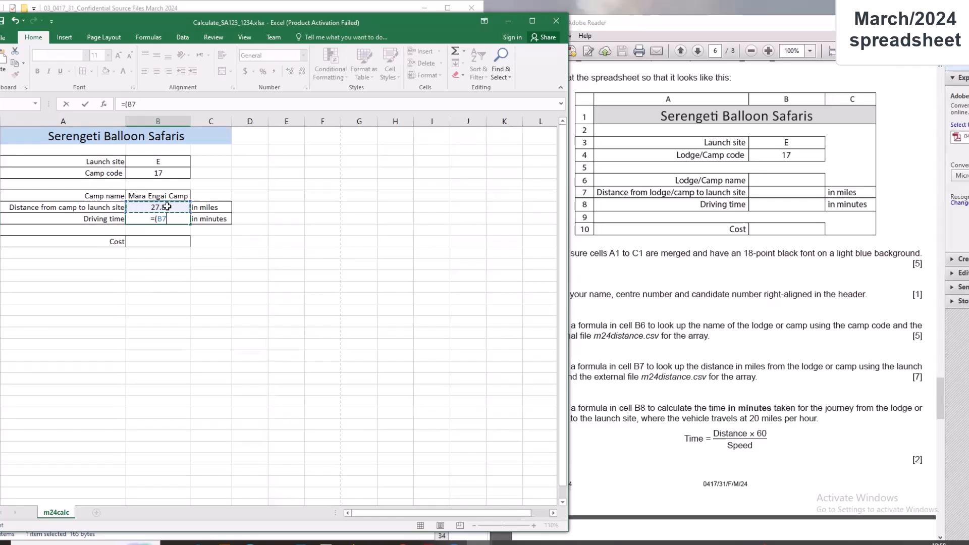
{"action": "type", "text": "*60)/20"}
{"action": "key", "text": "Return"}
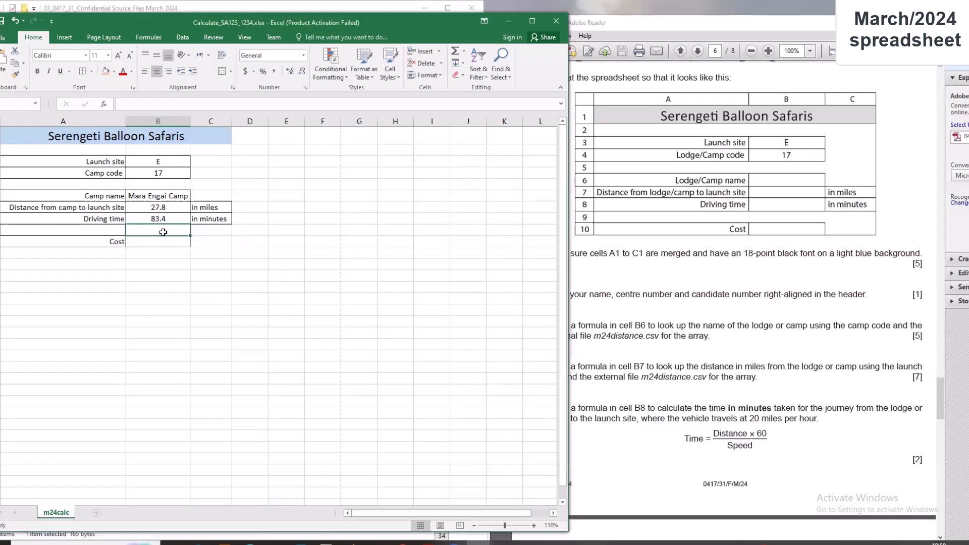
- Examine question 15 in the exam paper for how the journey cost in cell B10 is calculated
{"action": "left_click", "coordinate": [759, 418]}
{"action": "scroll", "coordinate": [697, 422], "scroll_direction": "down", "scroll_amount": 5}
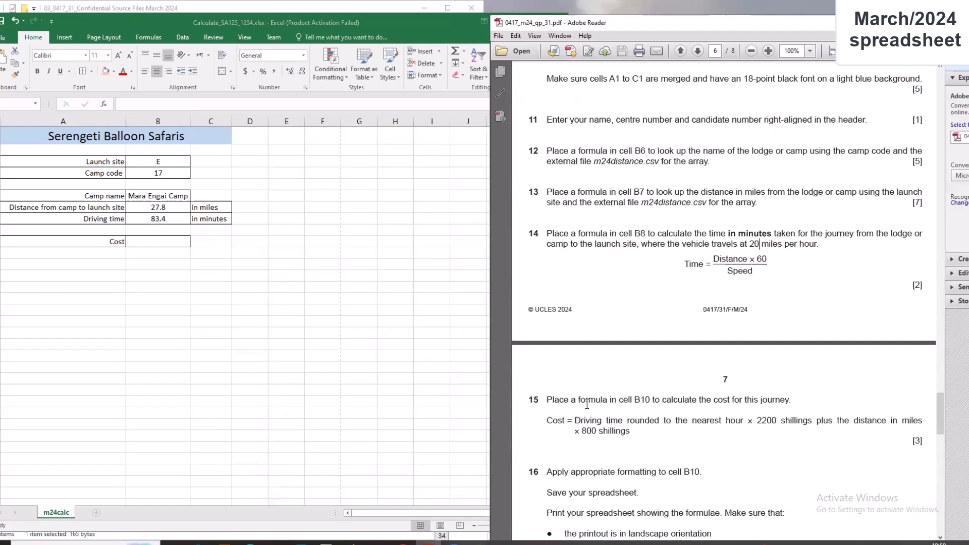
{"action": "left_click", "coordinate": [154, 242]}
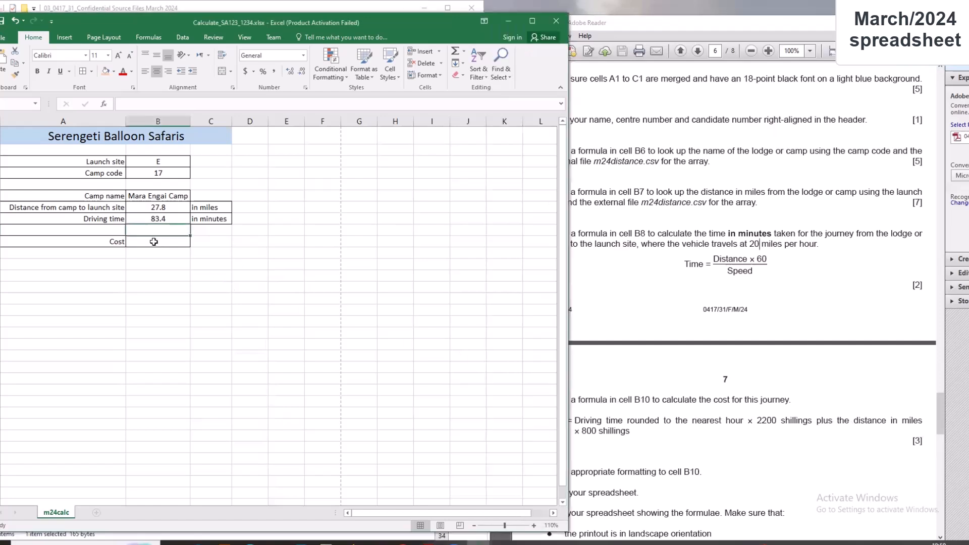
{"action": "left_click", "coordinate": [155, 245]}
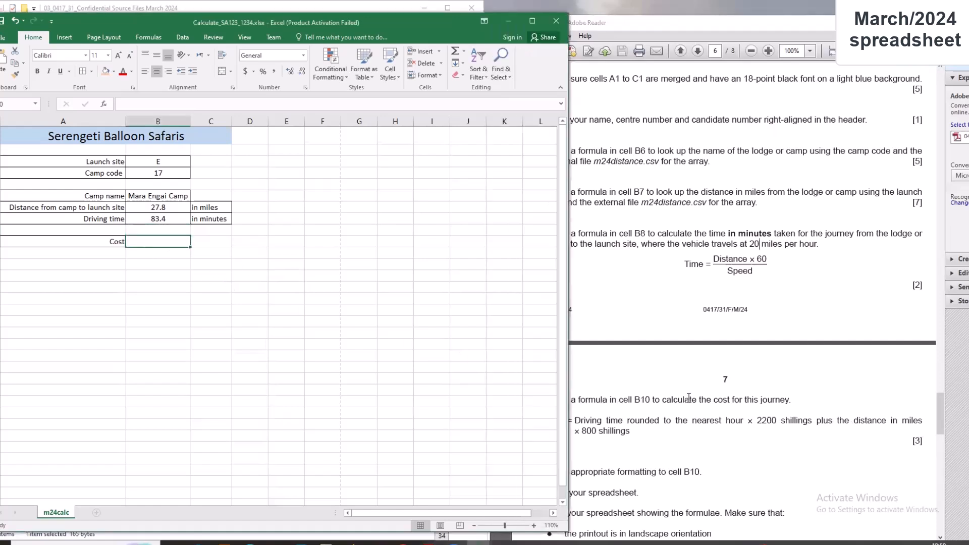
{"action": "left_click", "coordinate": [689, 418]}
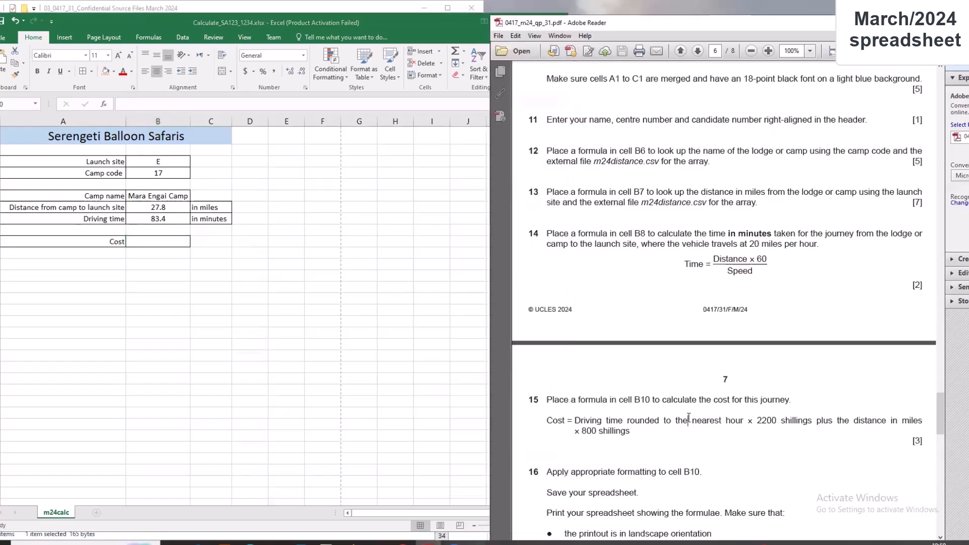
{"action": "scroll", "coordinate": [689, 418], "scroll_direction": "down", "scroll_amount": 1}
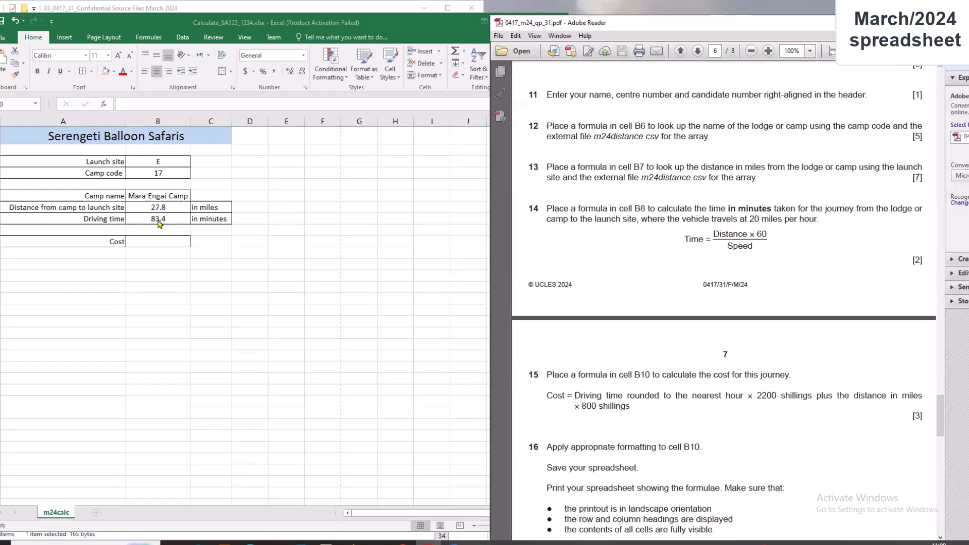
- Enter =ROUND(B8/60,0) in cell B10 of the Calculate workbook to round the driving time to the nearest hour
{"action": "left_click", "coordinate": [162, 239]}
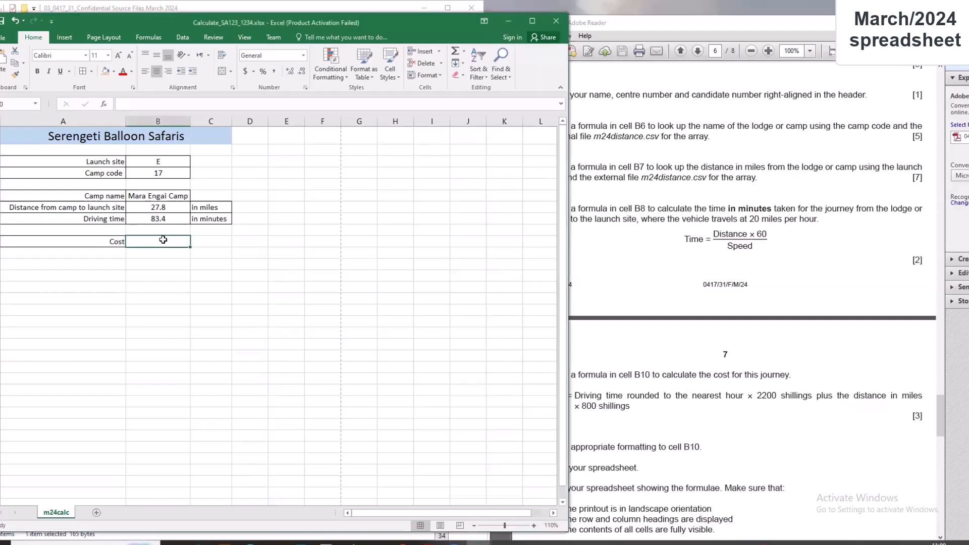
{"action": "left_click", "coordinate": [142, 103]}
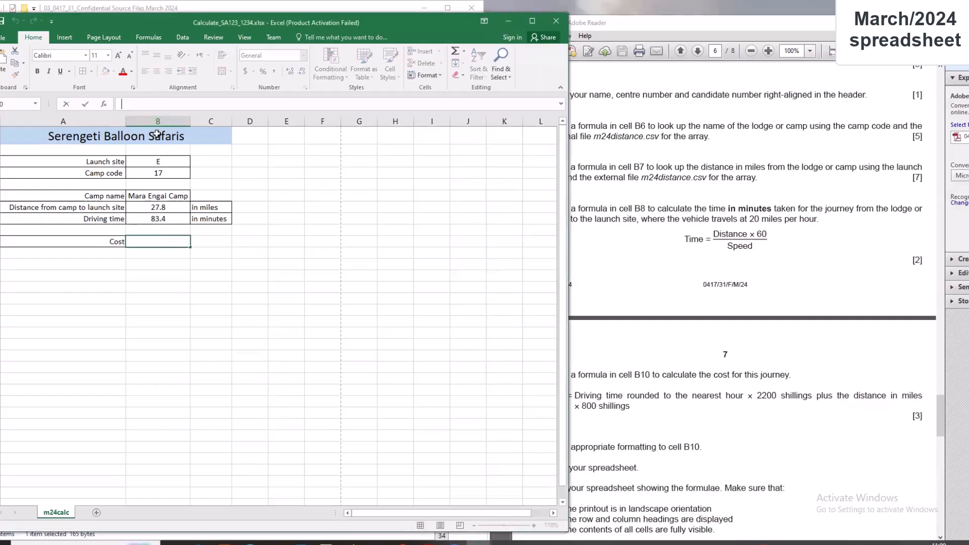
{"action": "type", "text": "="}
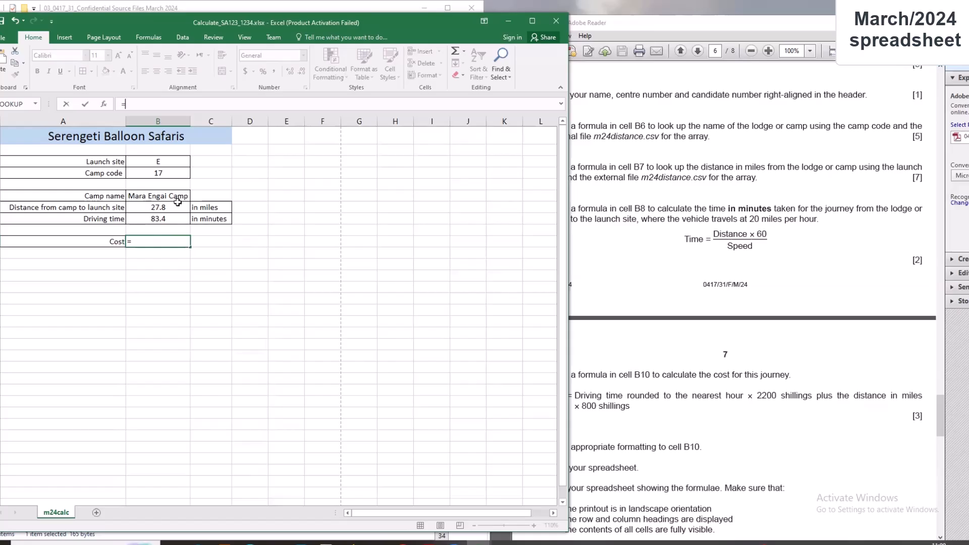
{"action": "type", "text": "r"}
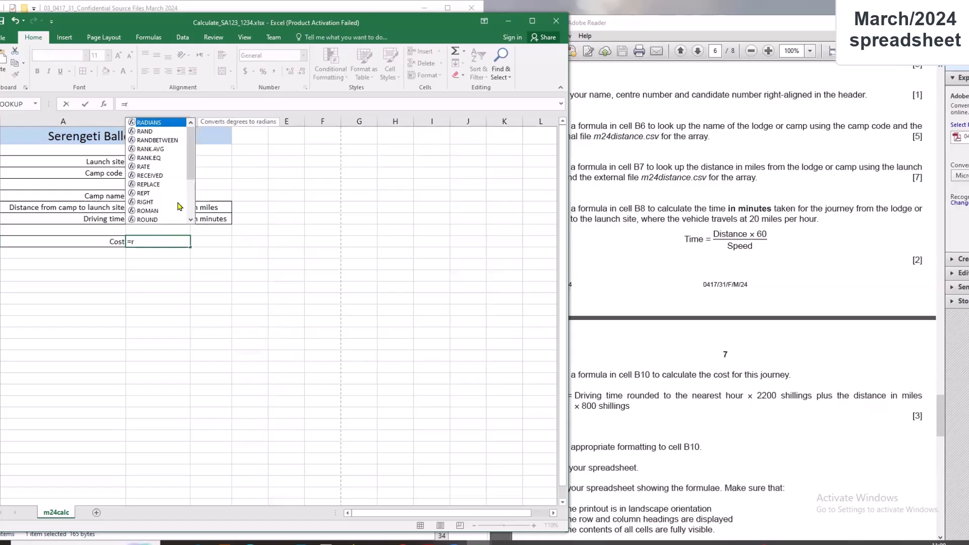
{"action": "type", "text": "ou"}
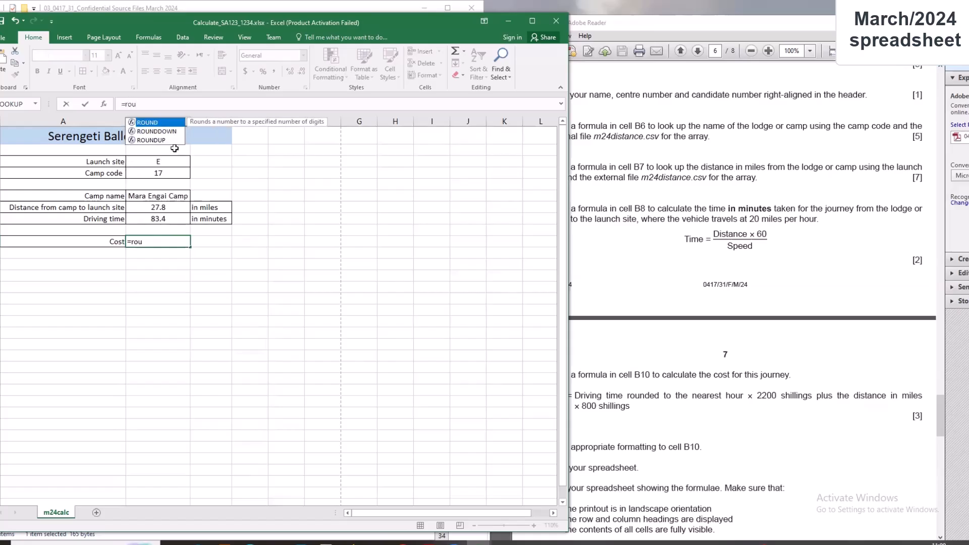
{"action": "double_click", "coordinate": [158, 124]}
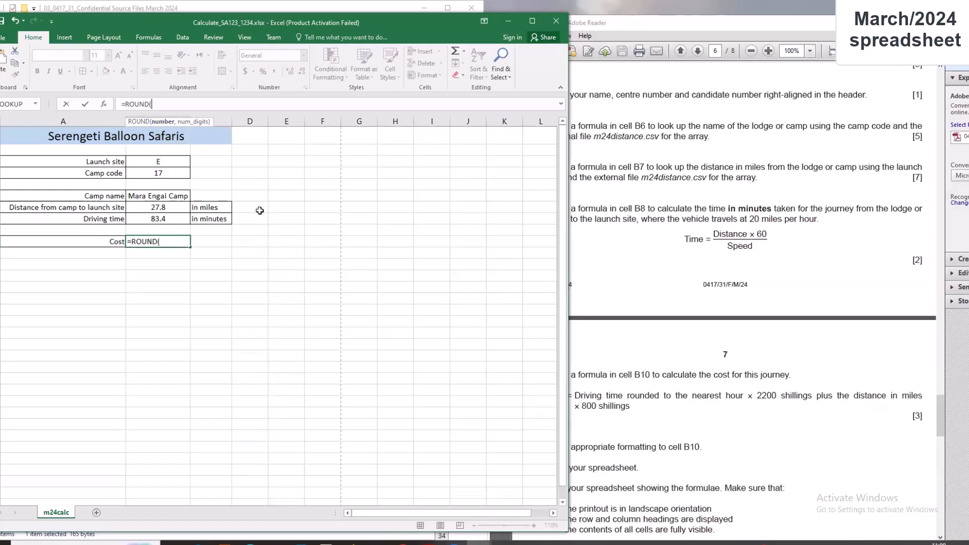
{"action": "left_click", "coordinate": [170, 221]}
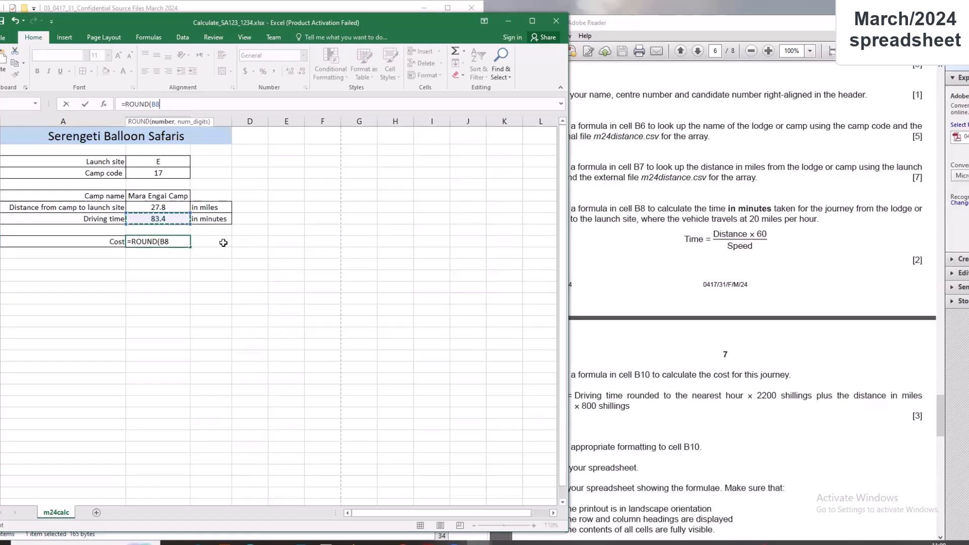
{"action": "type", "text": "/60,0"}
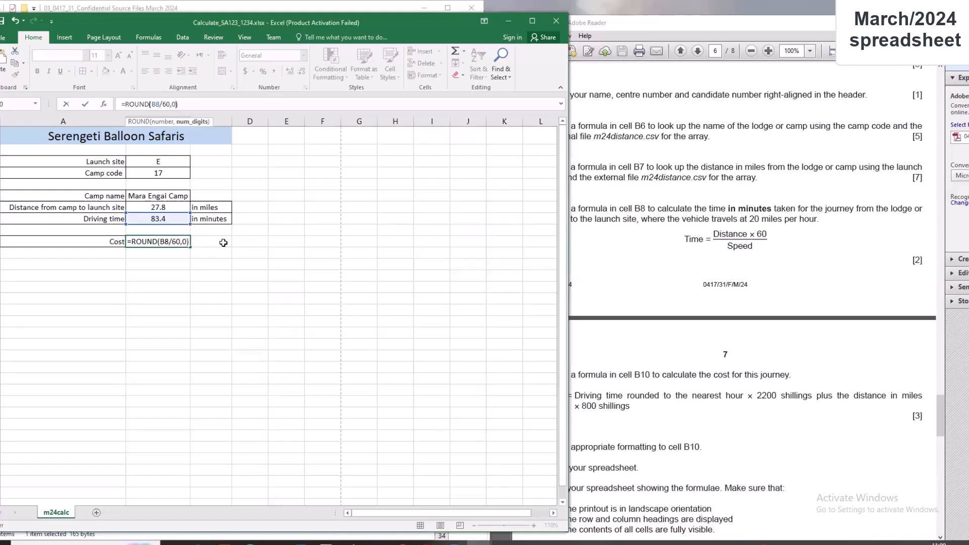
{"action": "key", "text": "Return"}
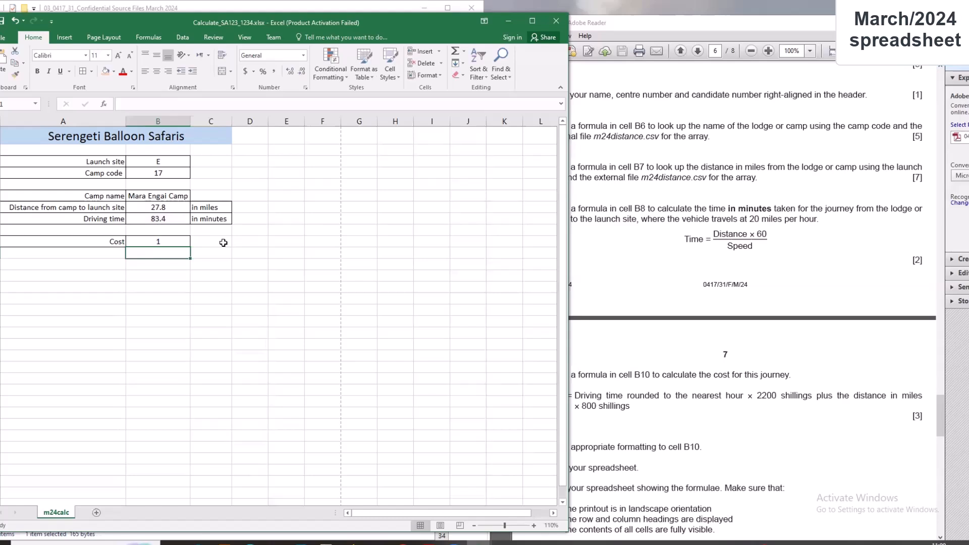
- Complete the cost formula in cell B10 as =ROUND(B8/60,0)*2200+(B7*800) and check it against question 15 in the exam paper
{"action": "left_click", "coordinate": [174, 240]}
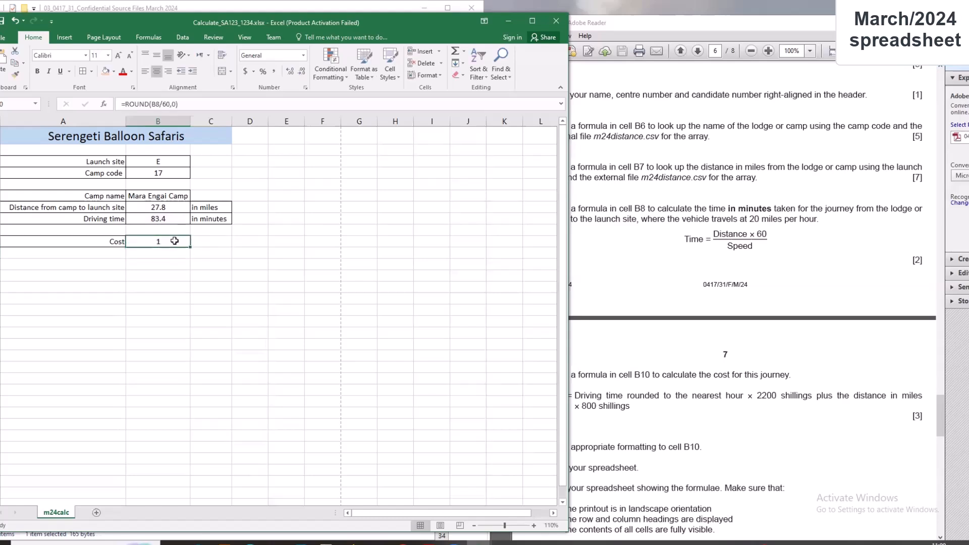
{"action": "left_click", "coordinate": [660, 397]}
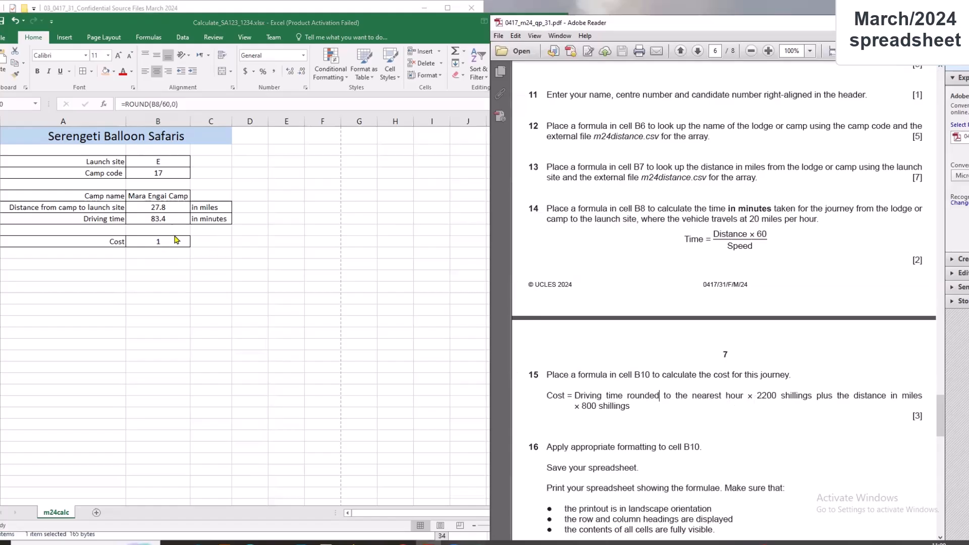
{"action": "left_click", "coordinate": [188, 104]}
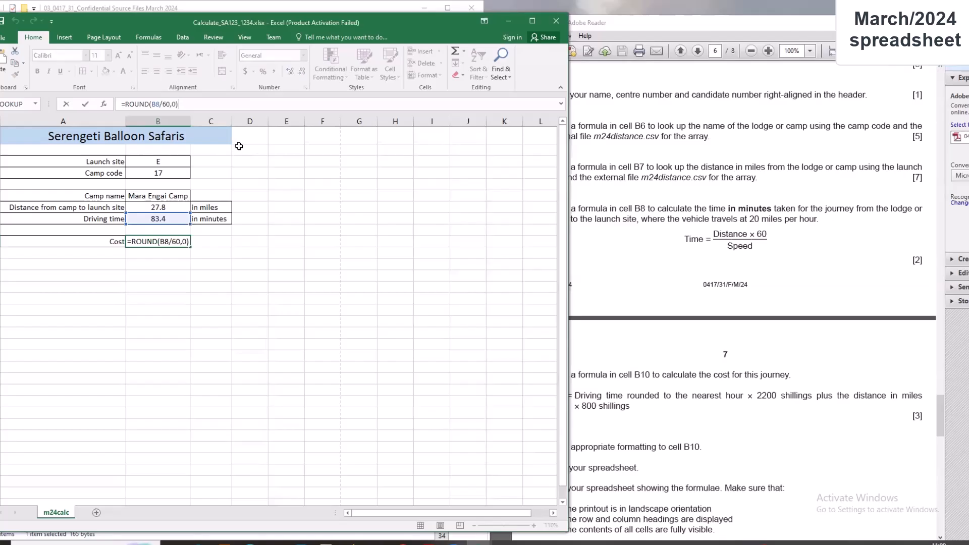
{"action": "type", "text": "*"}
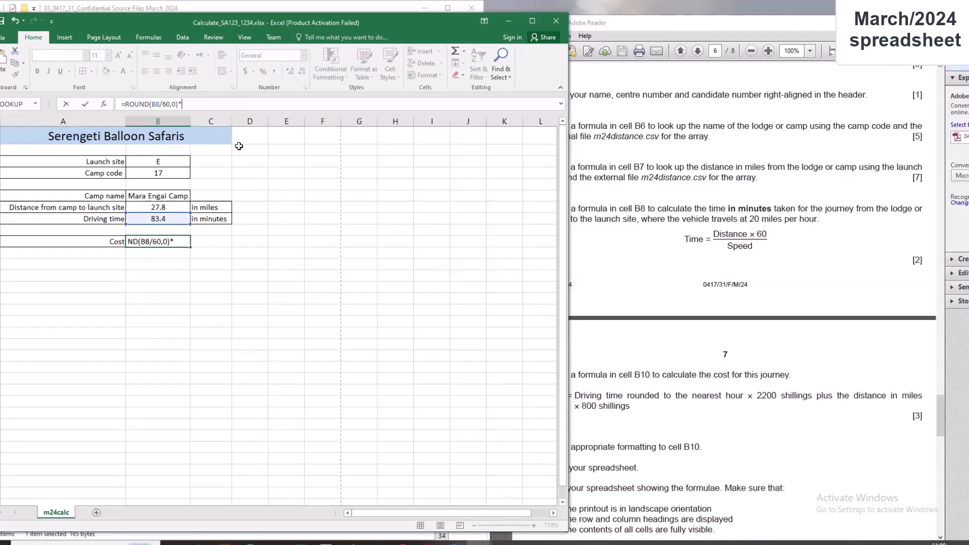
{"action": "type", "text": "2200+("}
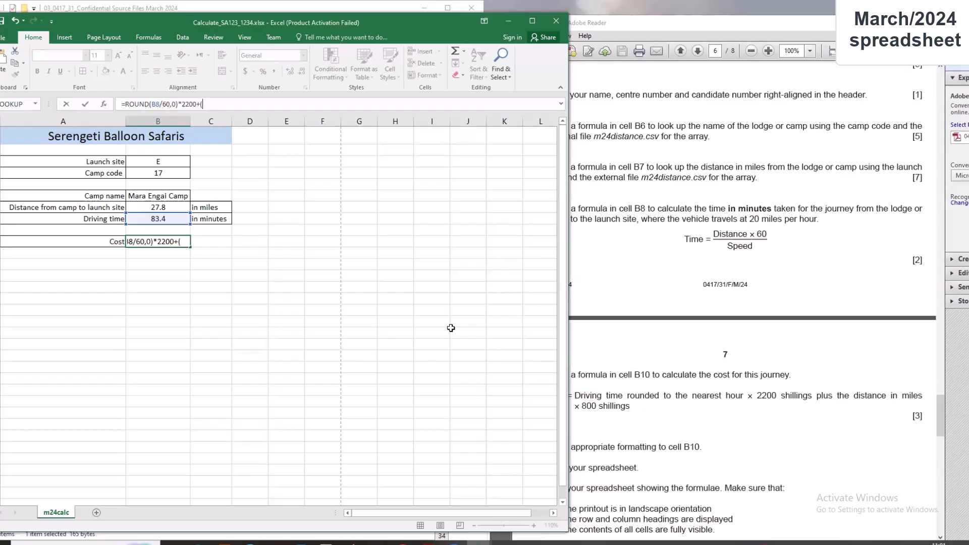
{"action": "left_click", "coordinate": [148, 208]}
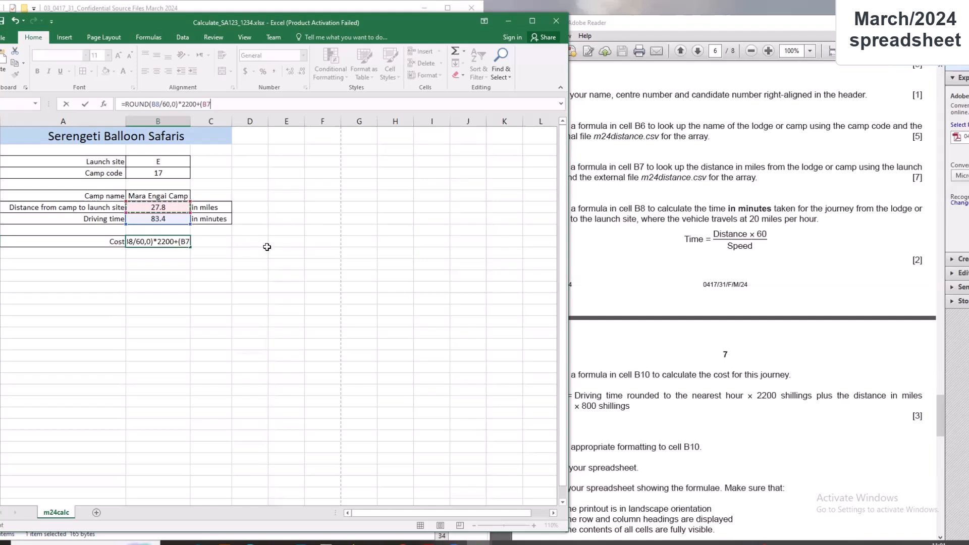
{"action": "type", "text": "*800"}
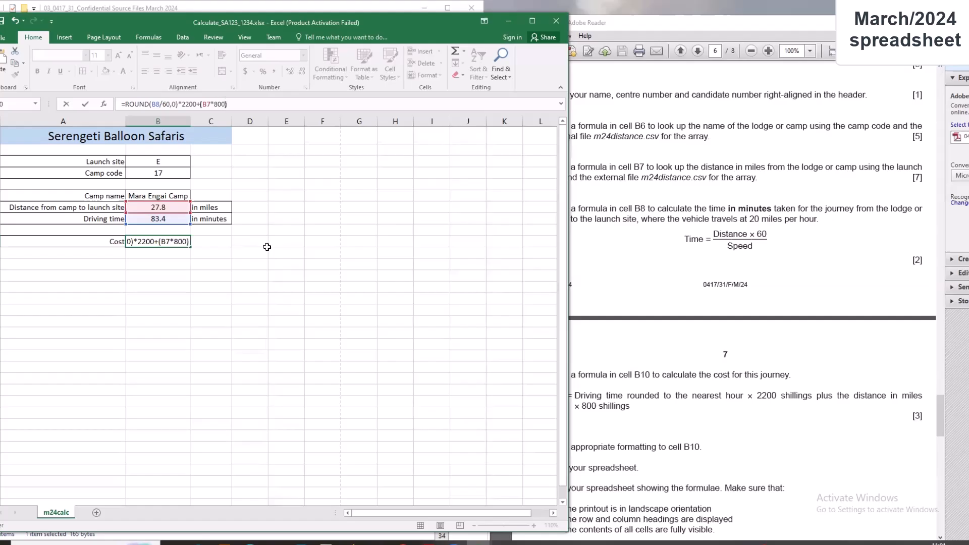
{"action": "key", "text": "Return"}
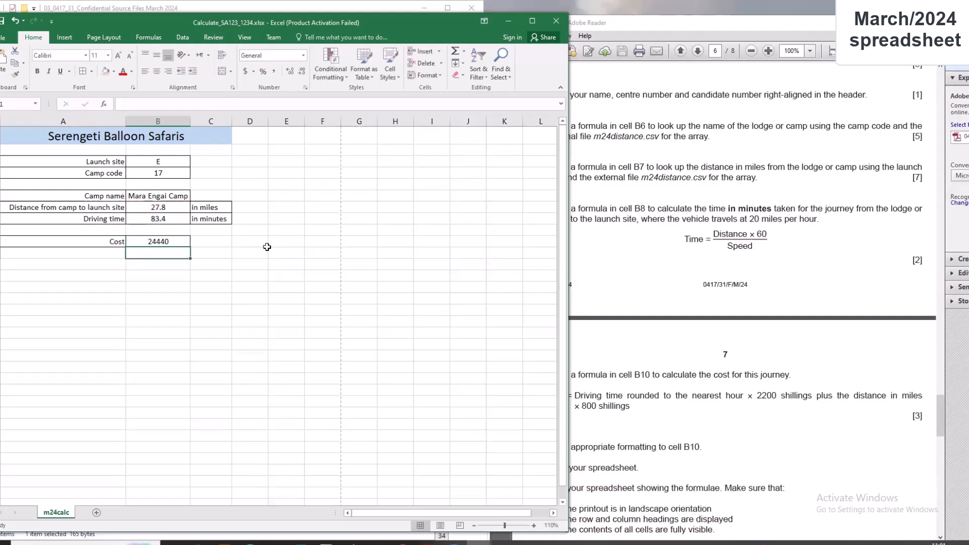
{"action": "left_click", "coordinate": [631, 407]}
{"action": "left_click", "coordinate": [174, 253]}
{"action": "left_click", "coordinate": [161, 240]}
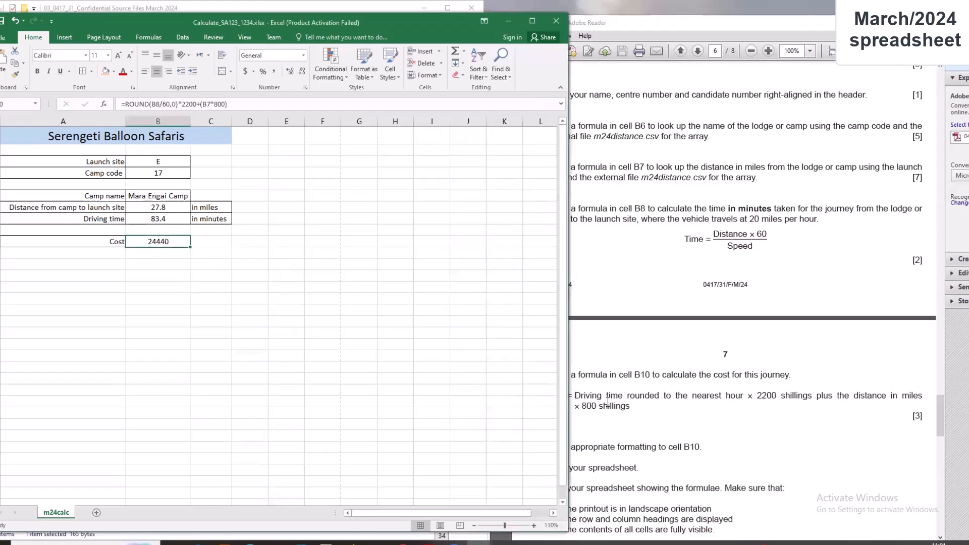
{"action": "left_click", "coordinate": [141, 221]}
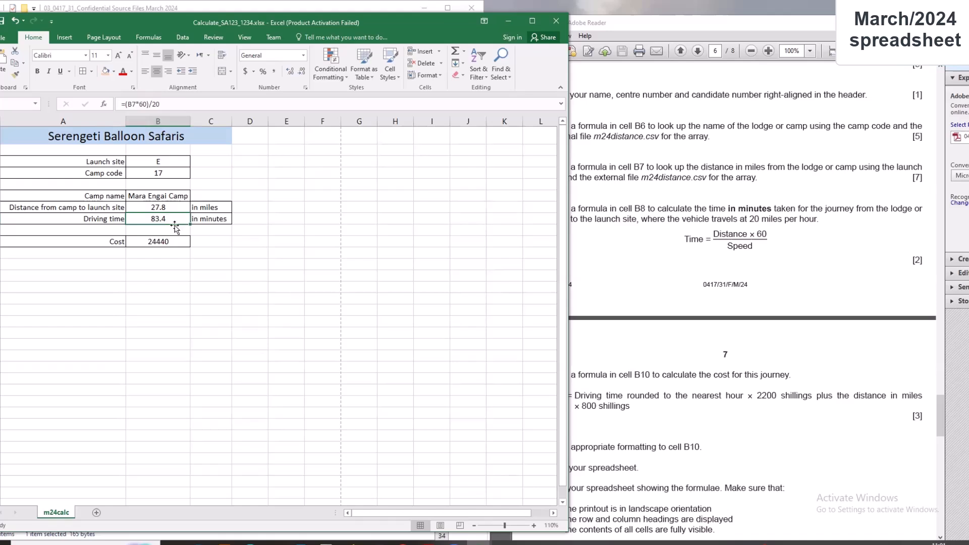
- Consult the Task 5 introduction and format cell B10 as currency with two decimal places and the TZS symbol
{"action": "left_click", "coordinate": [167, 243]}
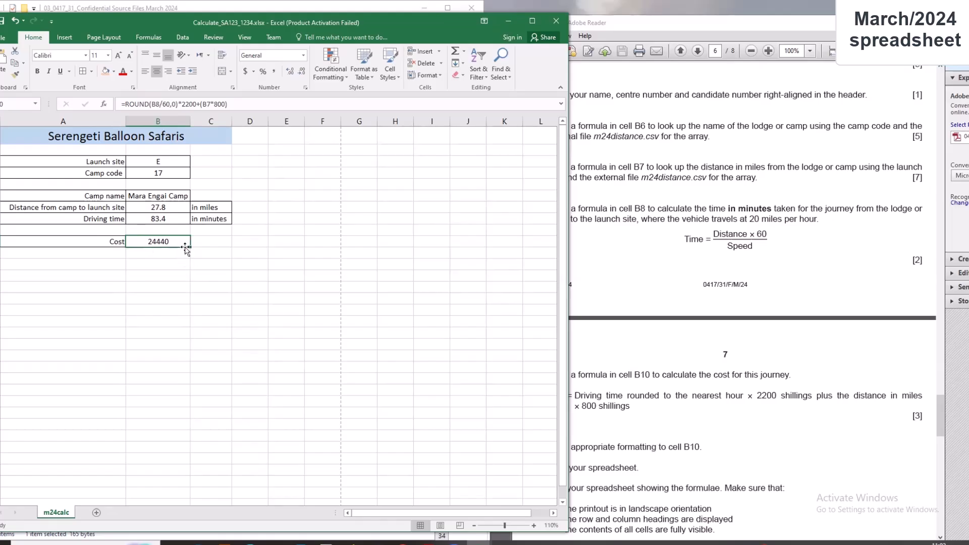
{"action": "scroll", "coordinate": [701, 241], "scroll_direction": "up", "scroll_amount": 10}
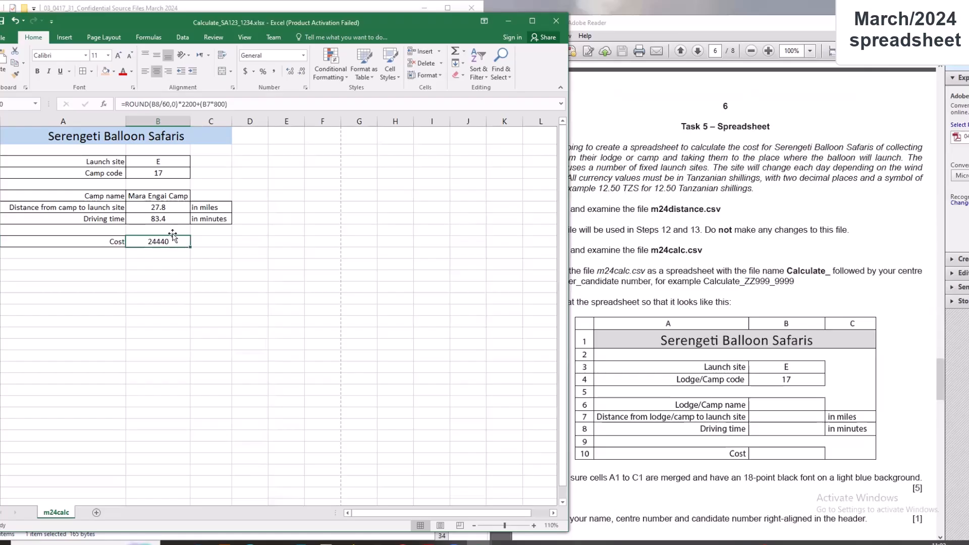
{"action": "left_click", "coordinate": [305, 89]}
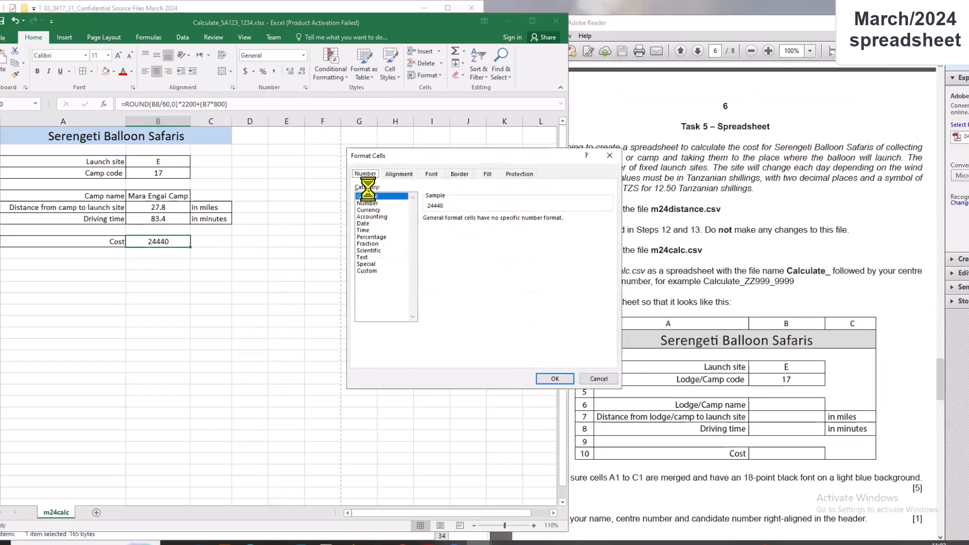
{"action": "left_click", "coordinate": [371, 210]}
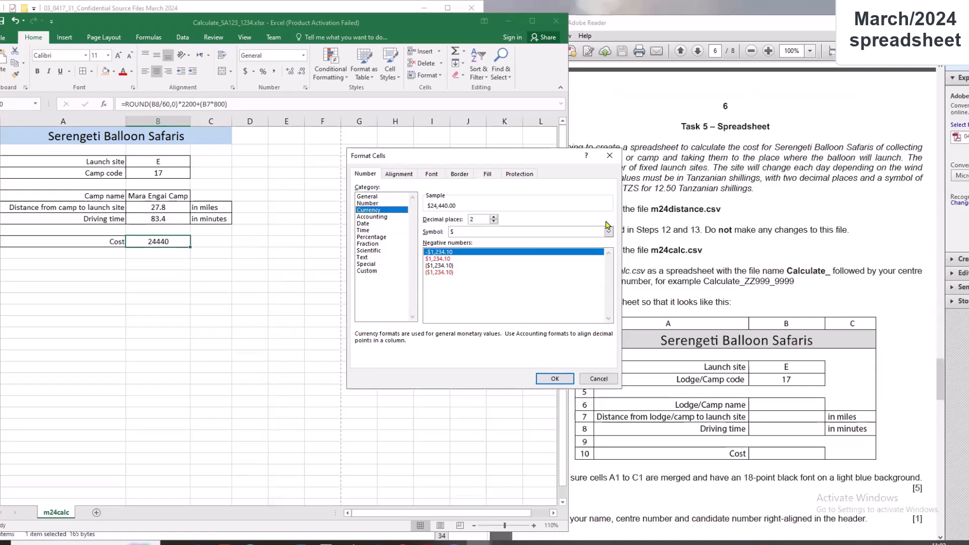
{"action": "left_click", "coordinate": [608, 232]}
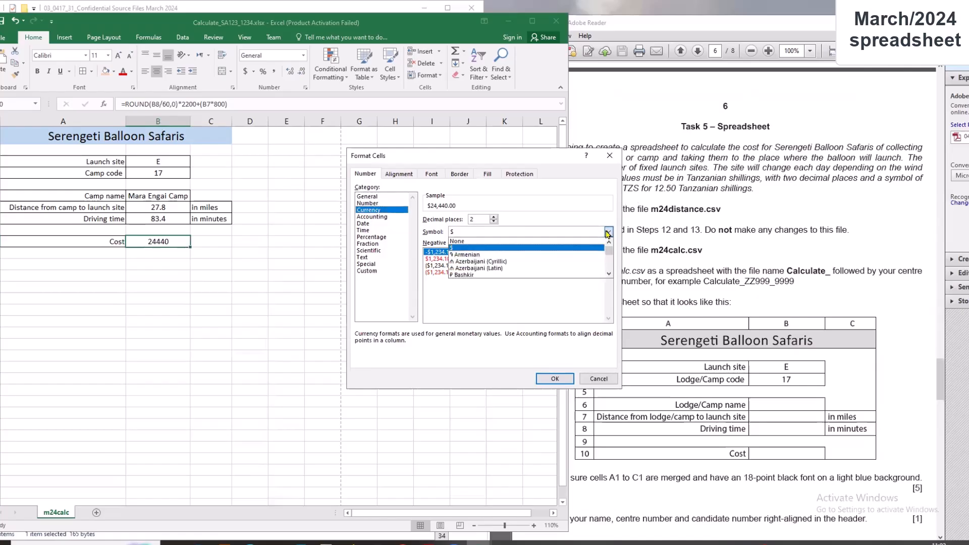
{"action": "key", "text": "t"}
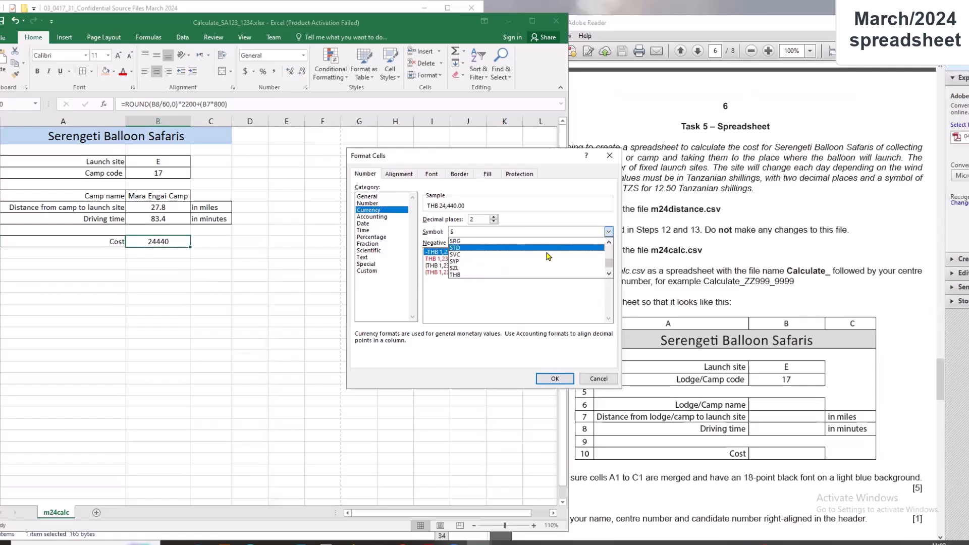
{"action": "scroll", "coordinate": [539, 264], "scroll_direction": "down", "scroll_amount": 1}
{"action": "scroll", "coordinate": [539, 264], "scroll_direction": "down", "scroll_amount": 1}
{"action": "scroll", "coordinate": [539, 264], "scroll_direction": "down", "scroll_amount": 3}
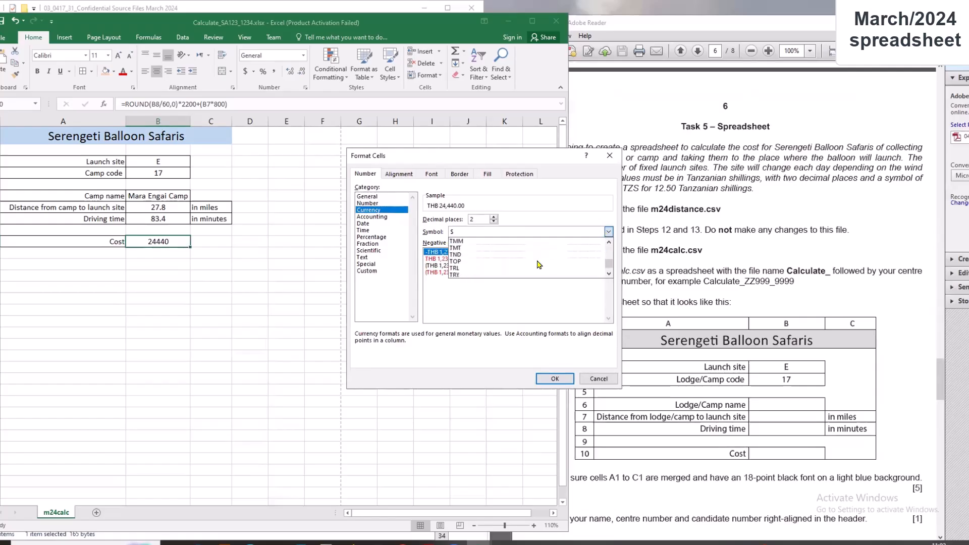
{"action": "scroll", "coordinate": [539, 265], "scroll_direction": "down", "scroll_amount": 1}
{"action": "left_click", "coordinate": [483, 275]}
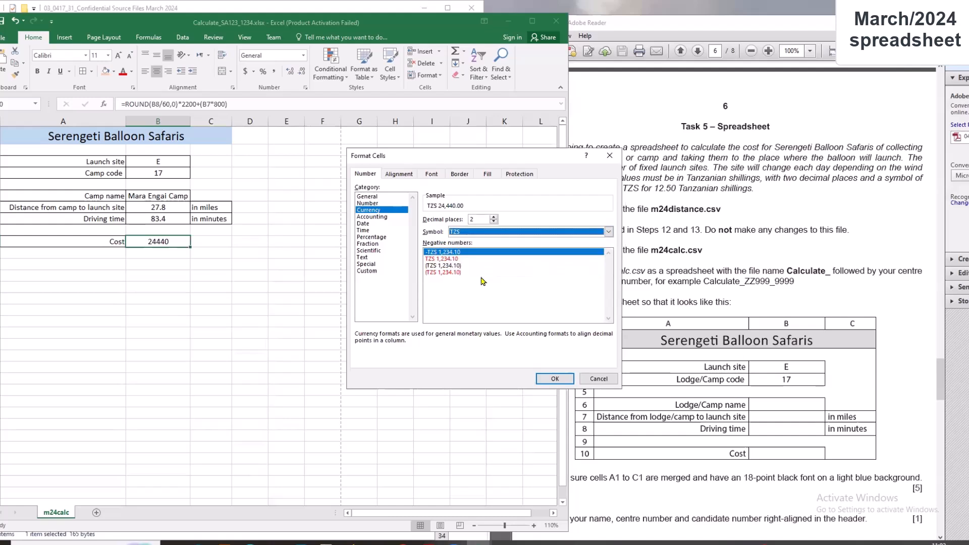
{"action": "left_click", "coordinate": [553, 379]}
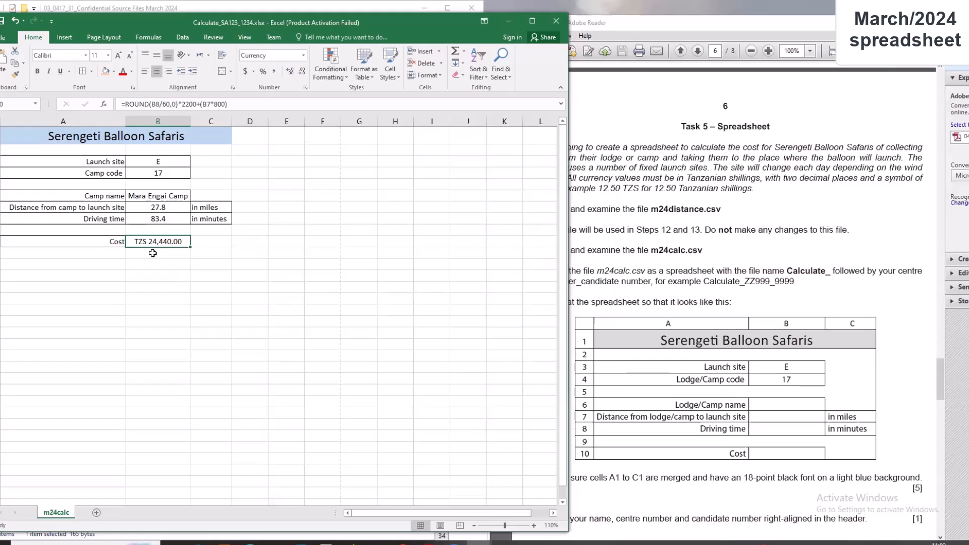
- Consult question 16 in the exam paper and save the Calculate workbook
{"action": "scroll", "coordinate": [703, 400], "scroll_direction": "down", "scroll_amount": 10}
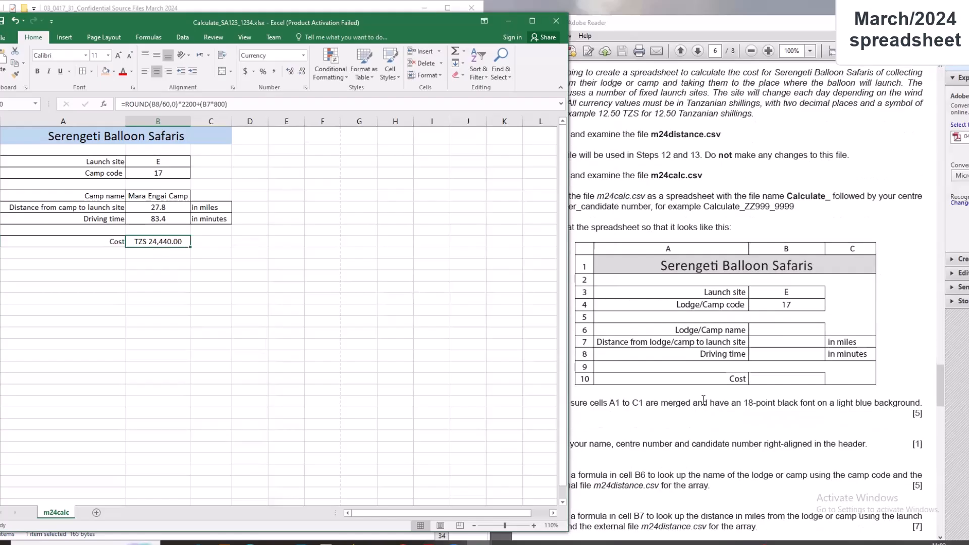
{"action": "scroll", "coordinate": [703, 400], "scroll_direction": "down", "scroll_amount": 4}
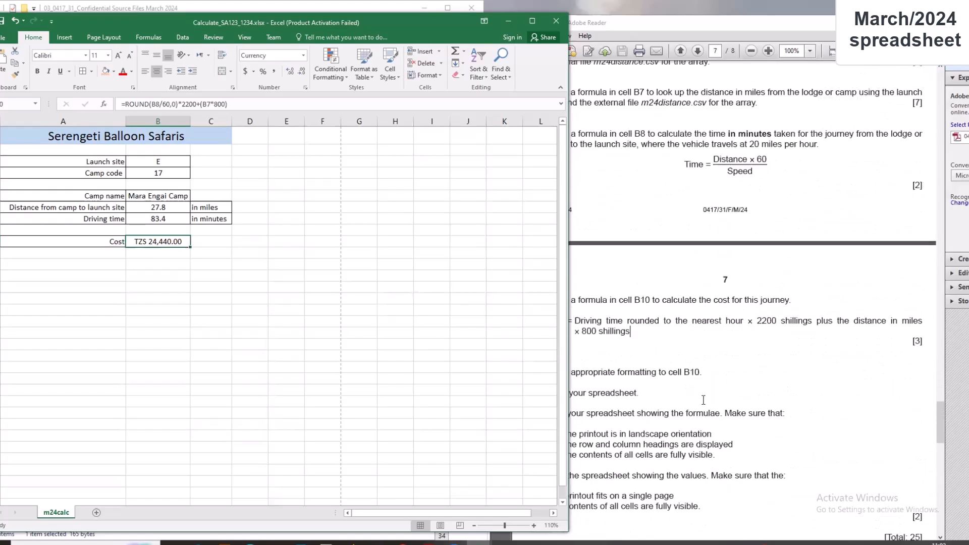
{"action": "left_click", "coordinate": [703, 399]}
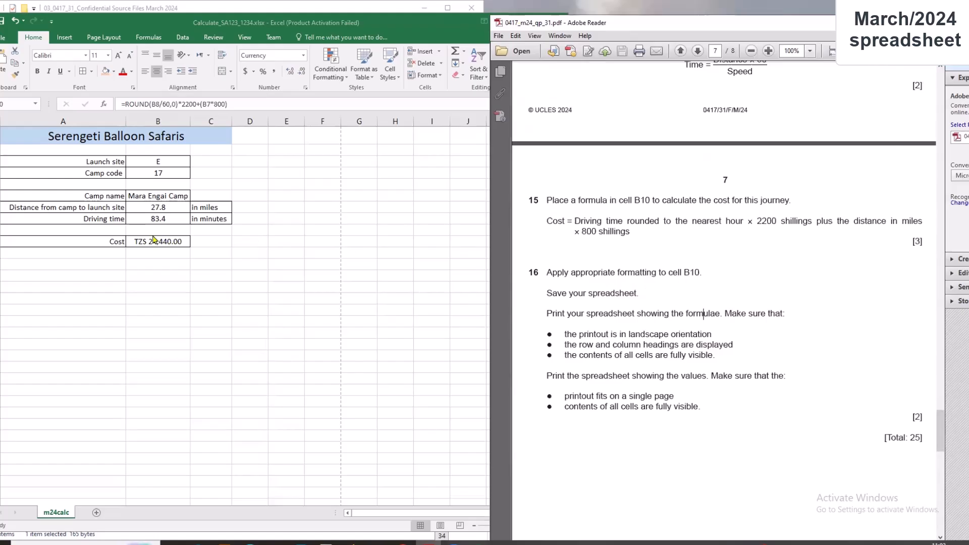
{"action": "left_click", "coordinate": [1, 23]}
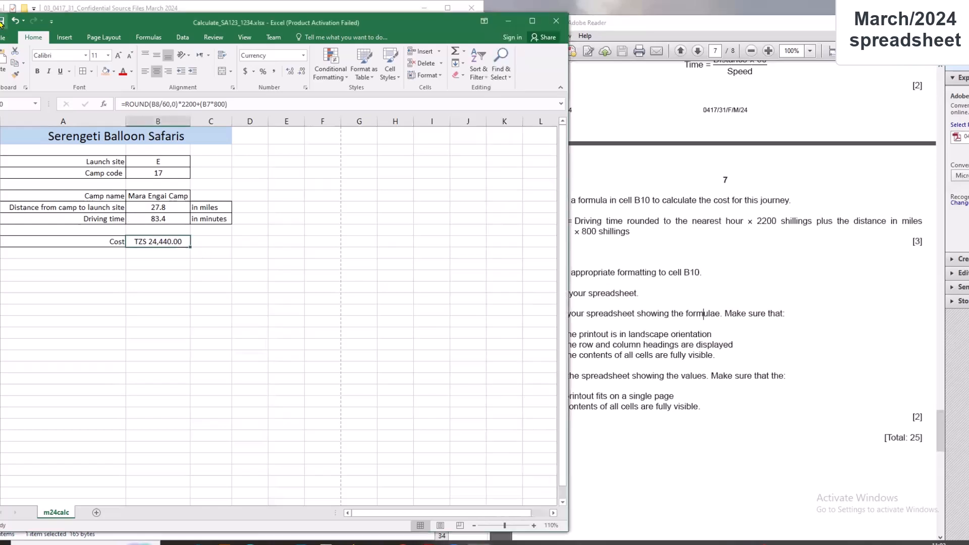
- Maximize the Calculate workbook, show its formulas, and autofit all columns so the cell contents are fully visible
{"action": "left_click", "coordinate": [621, 364]}
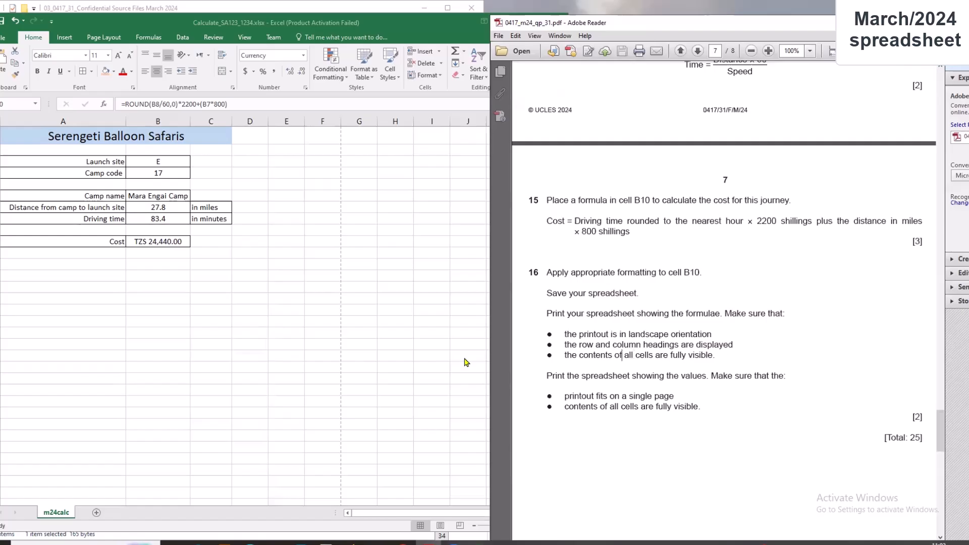
{"action": "double_click", "coordinate": [237, 24]}
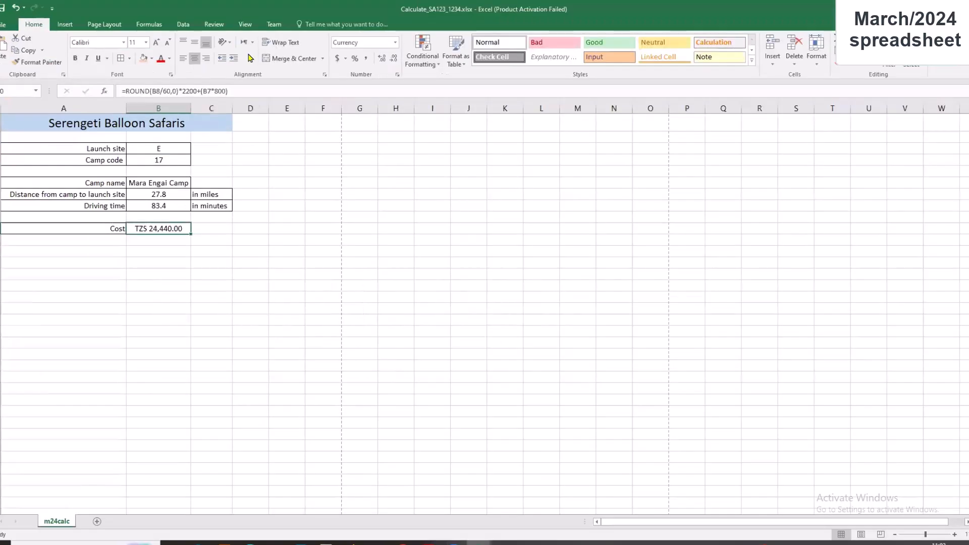
{"action": "left_click", "coordinate": [149, 24]}
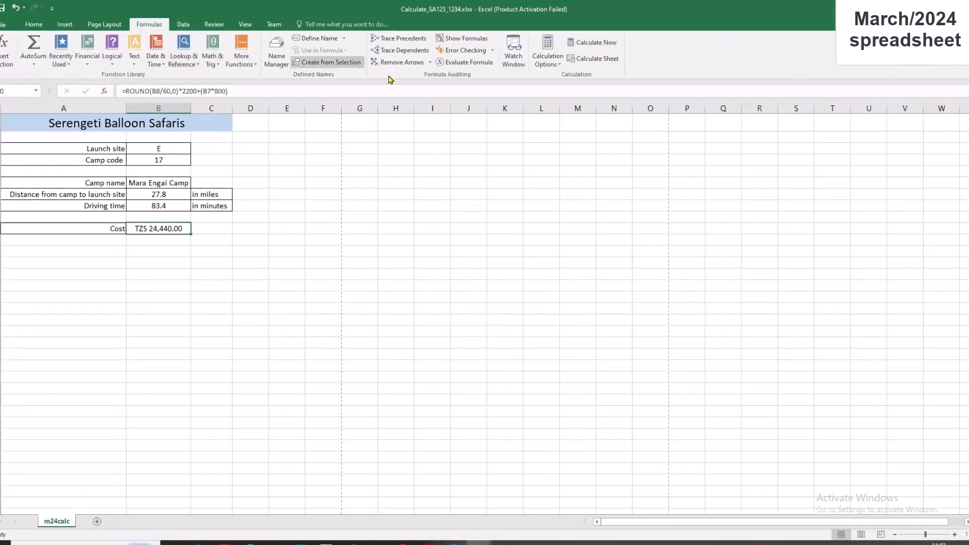
{"action": "left_click", "coordinate": [464, 38]}
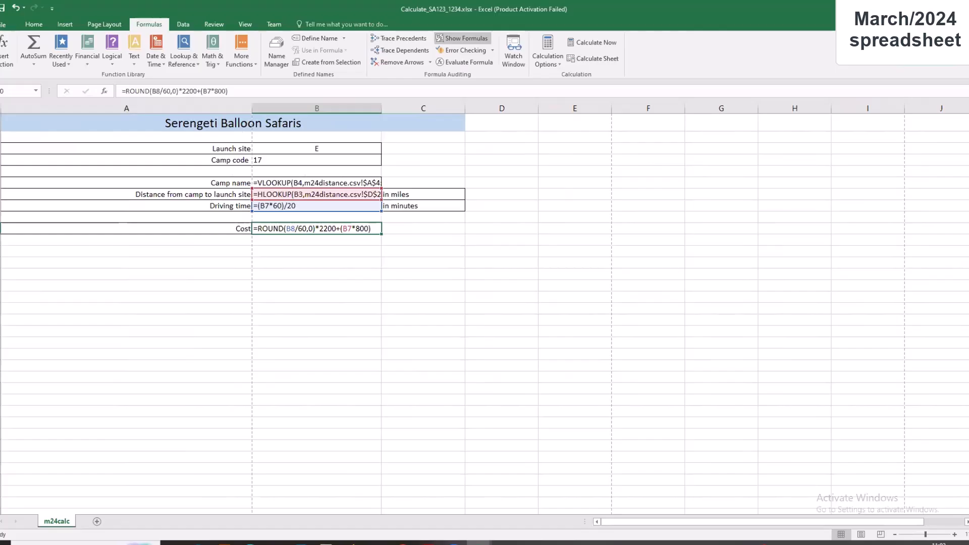
{"action": "left_click", "coordinate": [0, 108]}
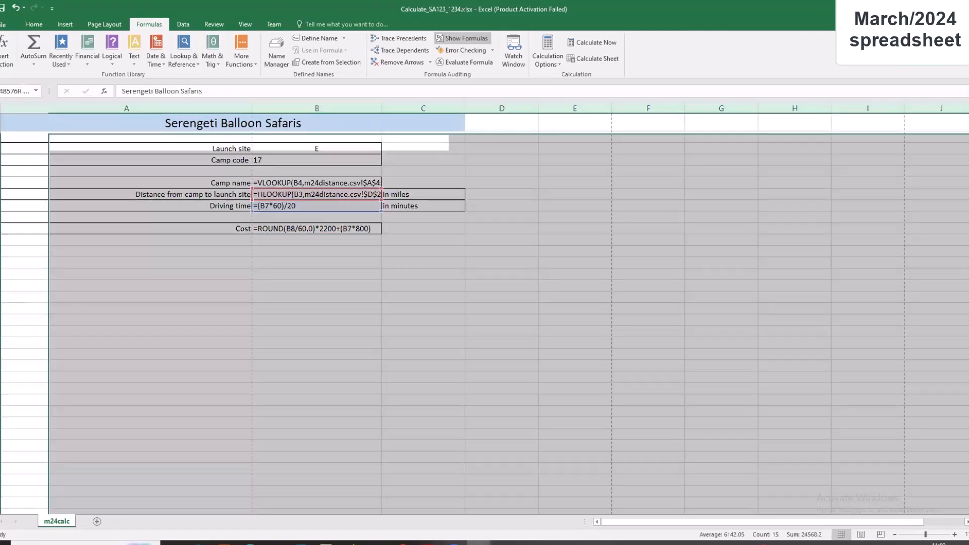
{"action": "double_click", "coordinate": [251, 109]}
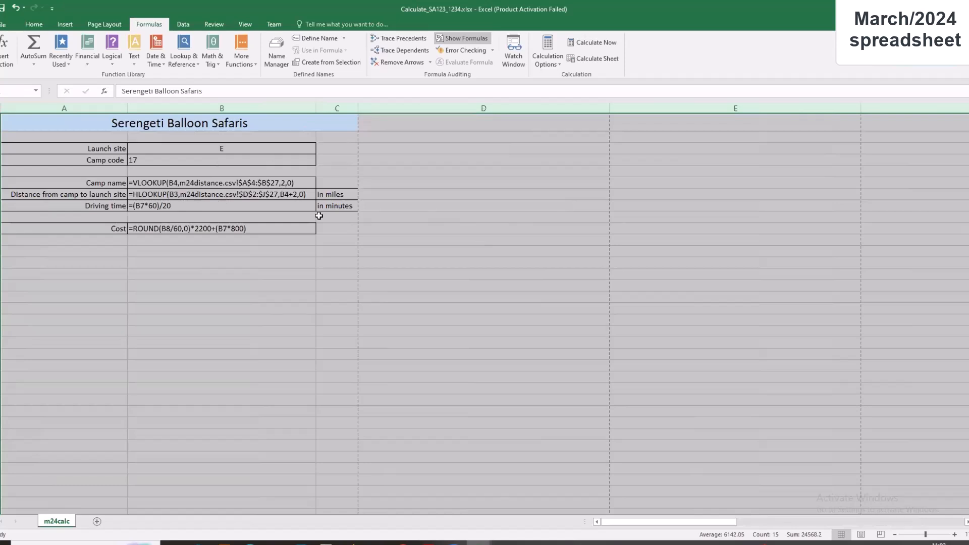
{"action": "left_click", "coordinate": [343, 237]}
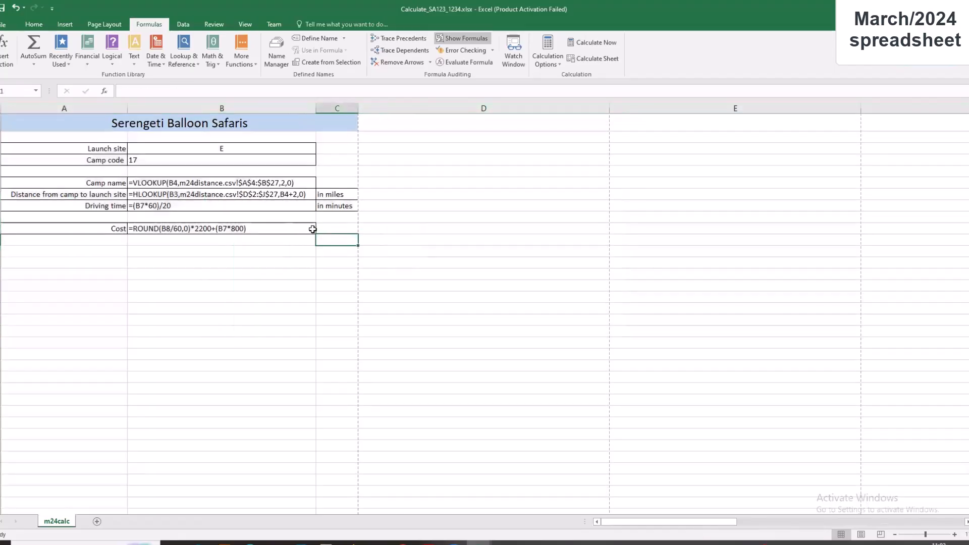
- Set cells A1:C10 as the print area and the page orientation to landscape
{"action": "left_click_drag", "start_coordinate": [65, 126], "coordinate": [324, 229]}
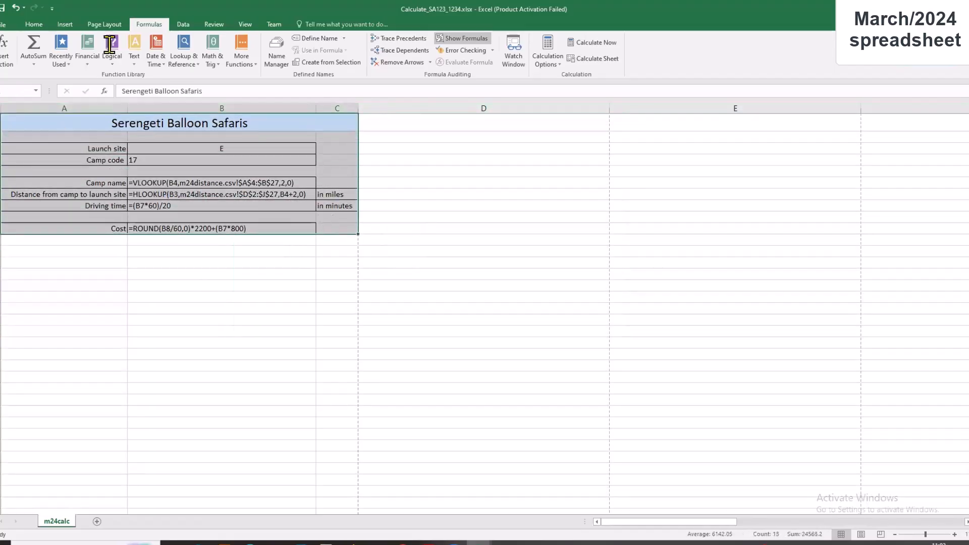
{"action": "left_click", "coordinate": [95, 24]}
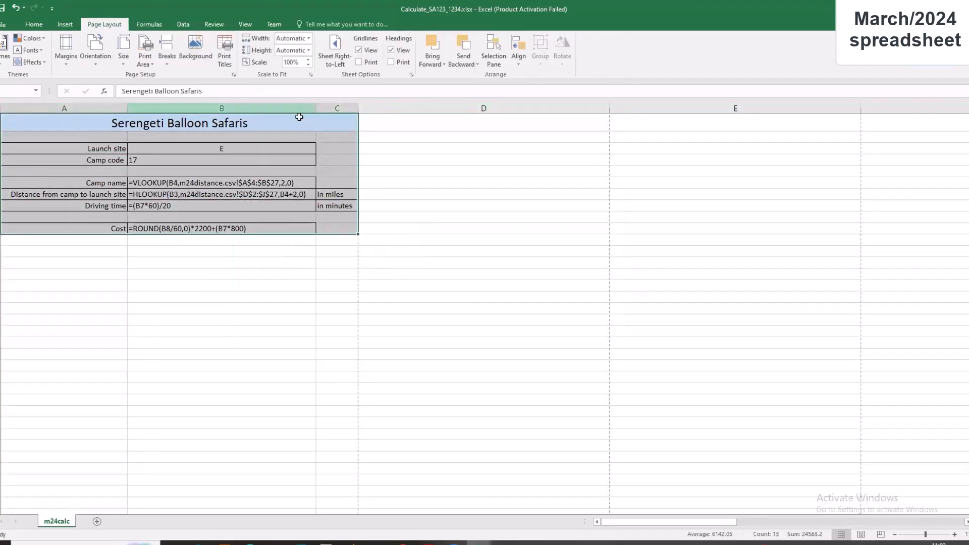
{"action": "left_click", "coordinate": [156, 64]}
{"action": "left_click", "coordinate": [160, 80]}
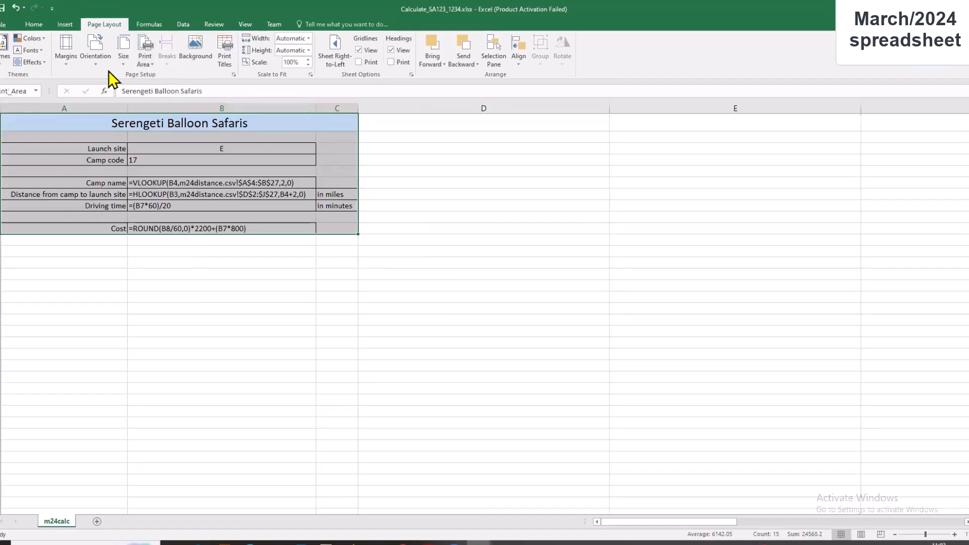
{"action": "left_click", "coordinate": [98, 63]}
{"action": "left_click", "coordinate": [114, 101]}
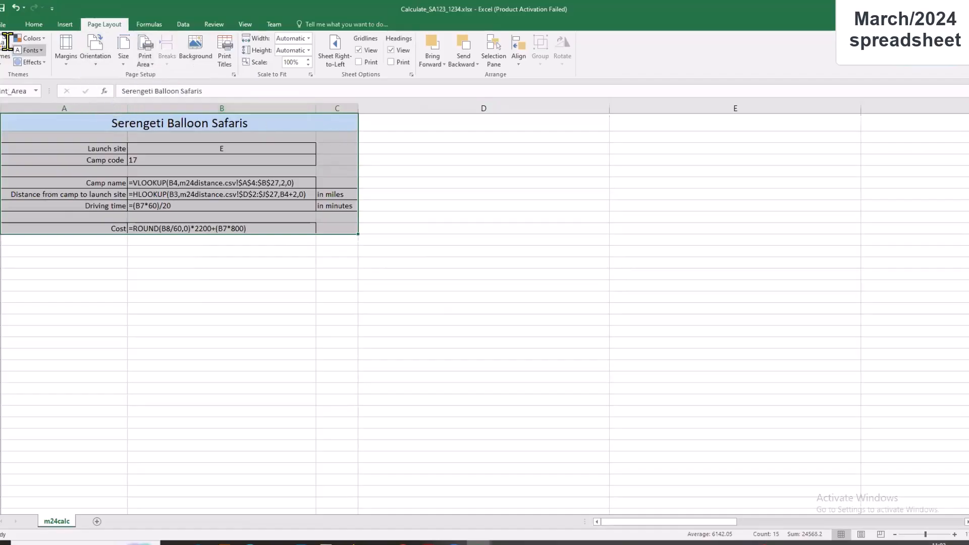
- Turn on row and column headings in the page setup for the formulas printout and return to the worksheet
{"action": "left_click", "coordinate": [2, 24]}
{"action": "left_click", "coordinate": [17, 148]}
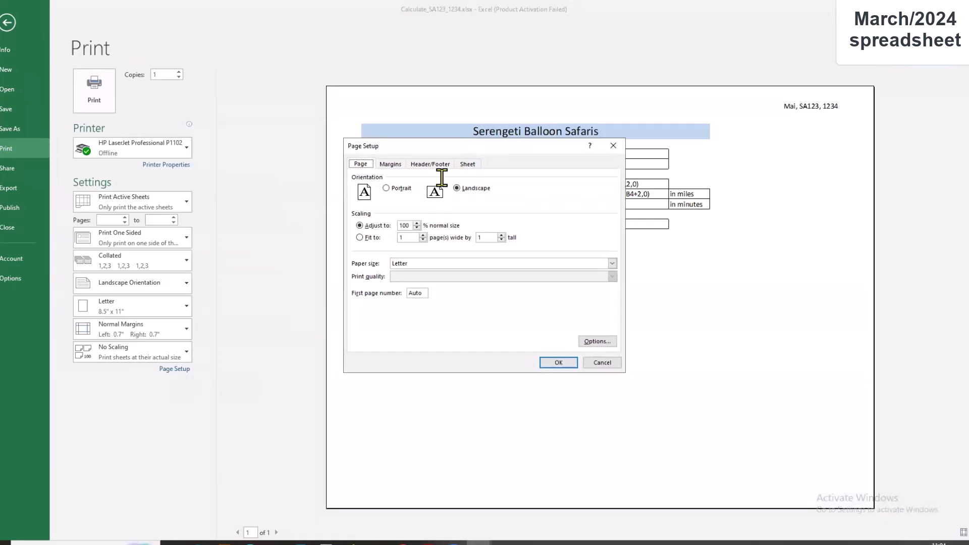
{"action": "left_click", "coordinate": [467, 165]}
{"action": "left_click", "coordinate": [373, 267]}
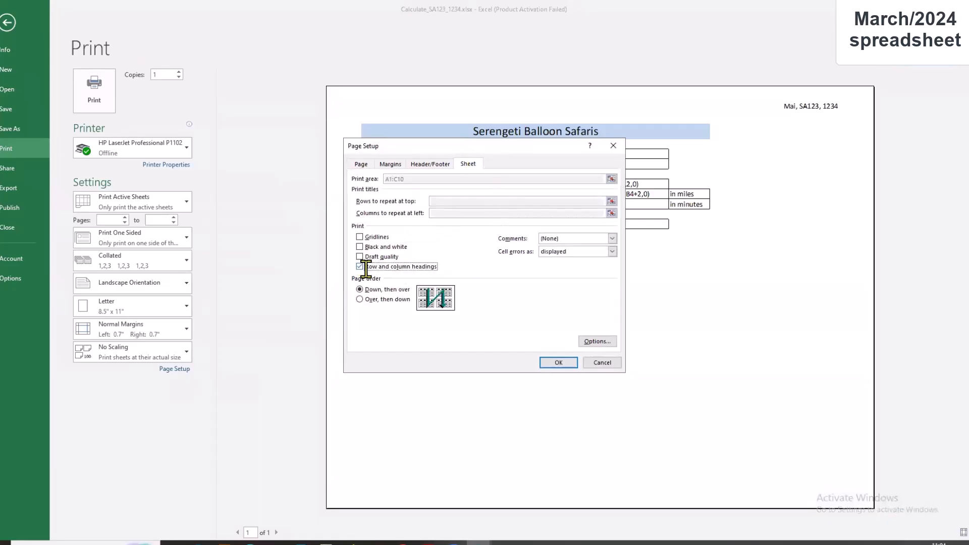
{"action": "left_click", "coordinate": [555, 363]}
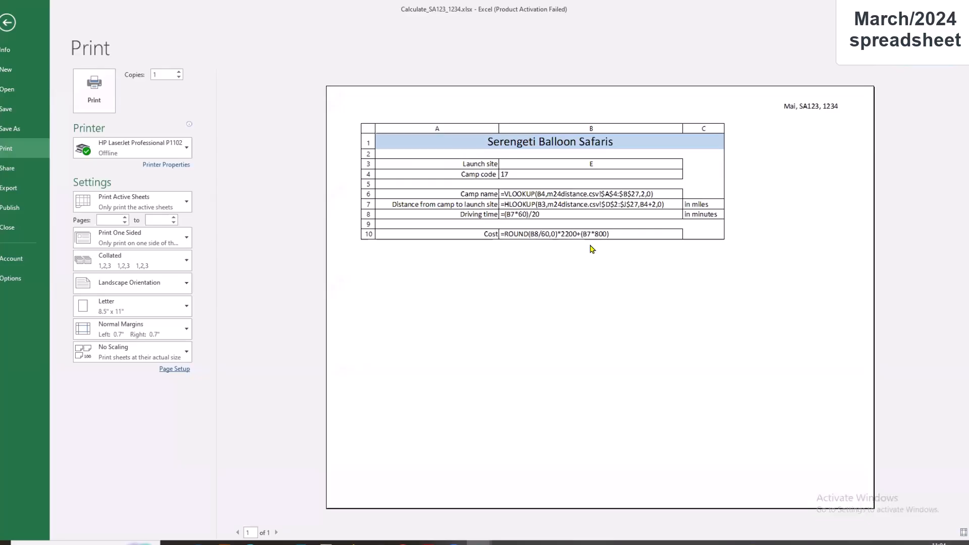
{"action": "left_click", "coordinate": [7, 22]}
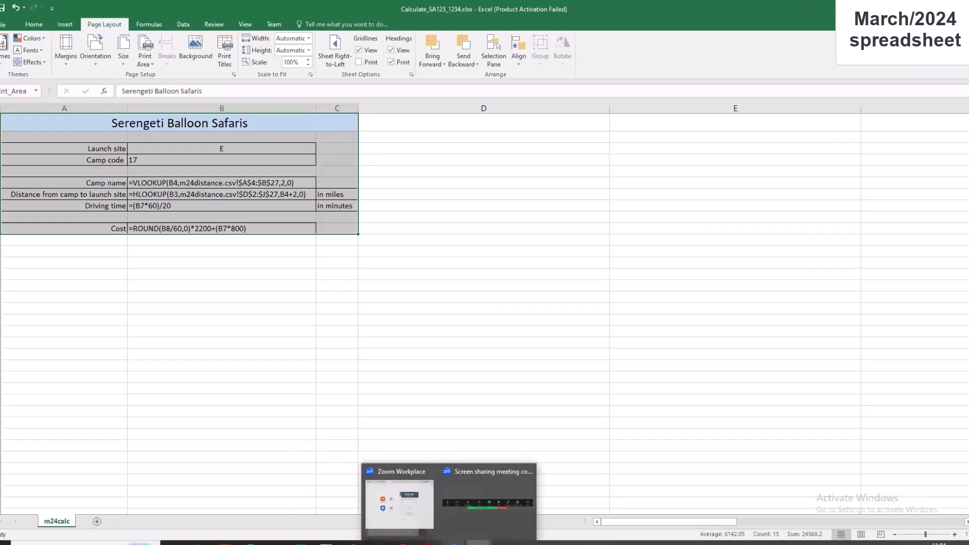
- Consult question 16's requirements for the values printout and switch the worksheet from formulas back to values
{"action": "mouse_move", "coordinate": [428, 542]}
{"action": "left_click", "coordinate": [428, 508]}
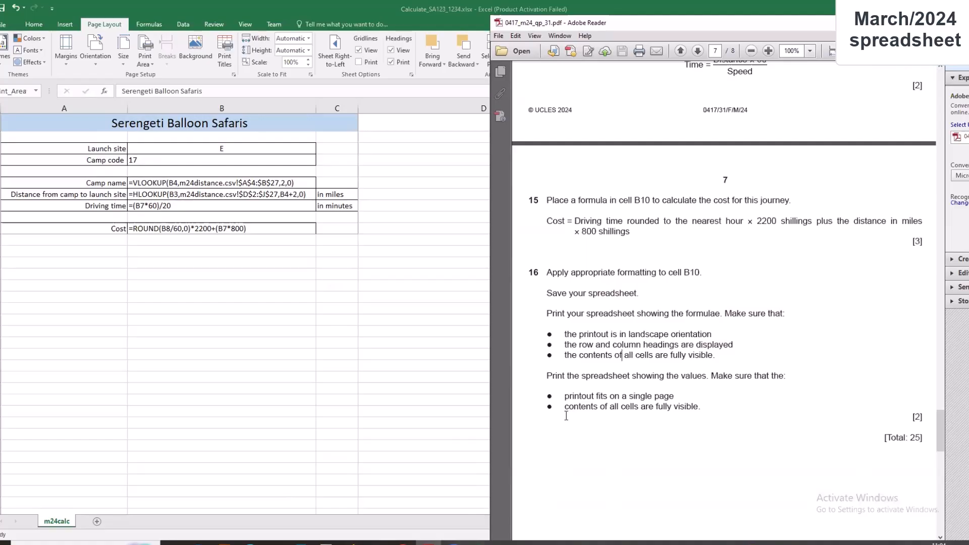
{"action": "left_click", "coordinate": [213, 299]}
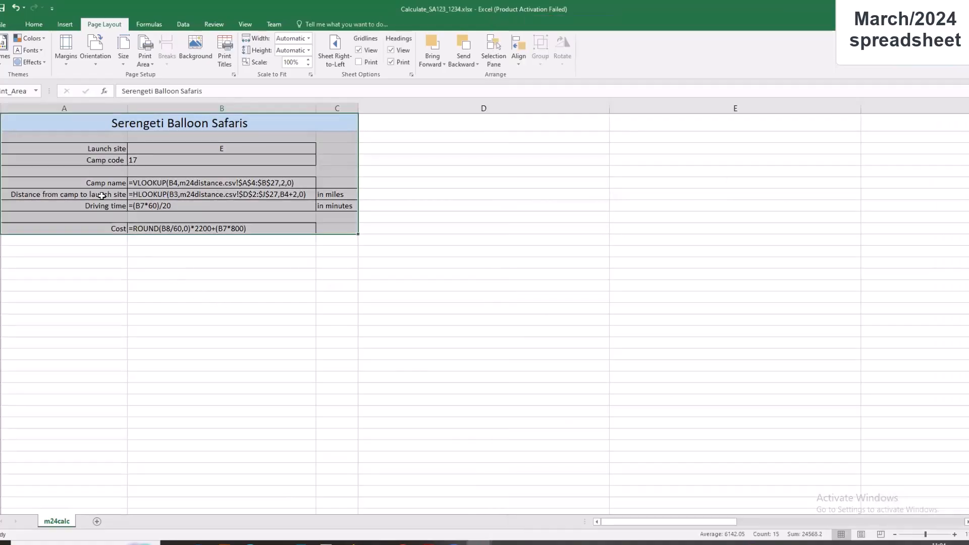
{"action": "left_click", "coordinate": [152, 24]}
{"action": "left_click", "coordinate": [462, 38]}
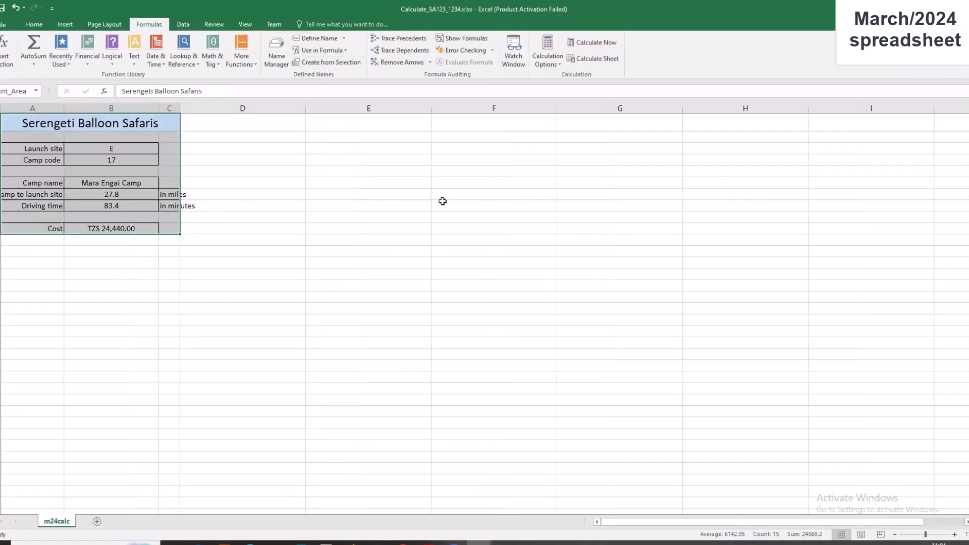
- Autofit columns A and C so that their labels are fully visible
{"action": "double_click", "coordinate": [63, 108]}
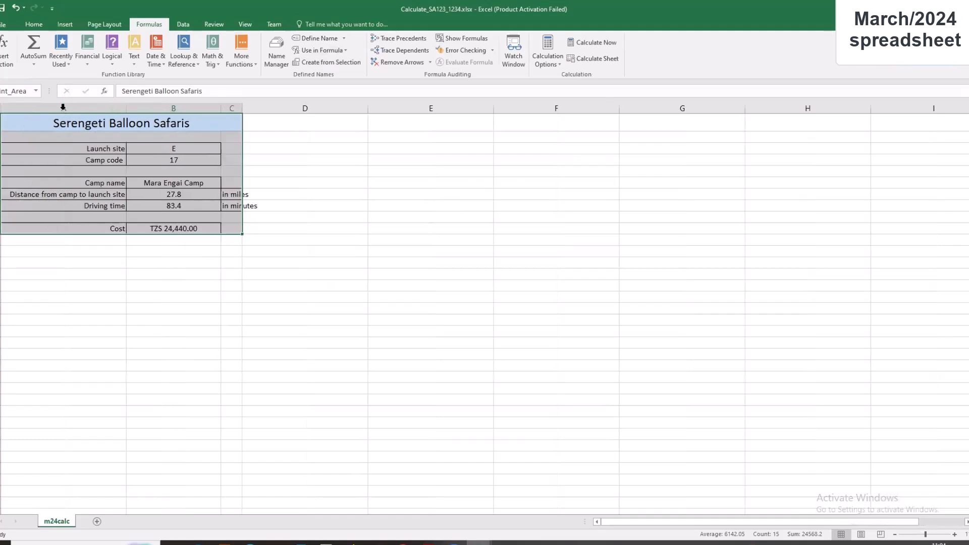
{"action": "double_click", "coordinate": [243, 108]}
{"action": "left_click", "coordinate": [303, 252]}
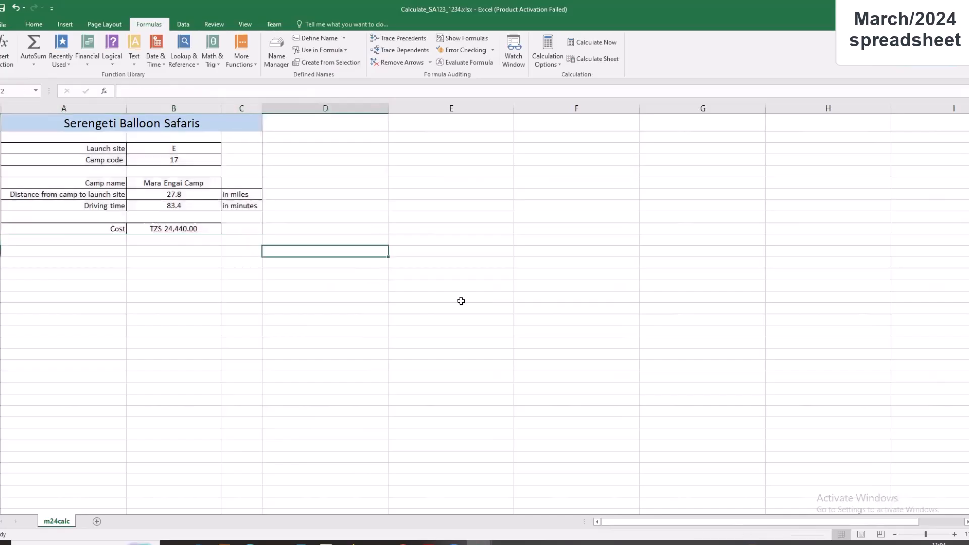
{"action": "left_click", "coordinate": [400, 321]}
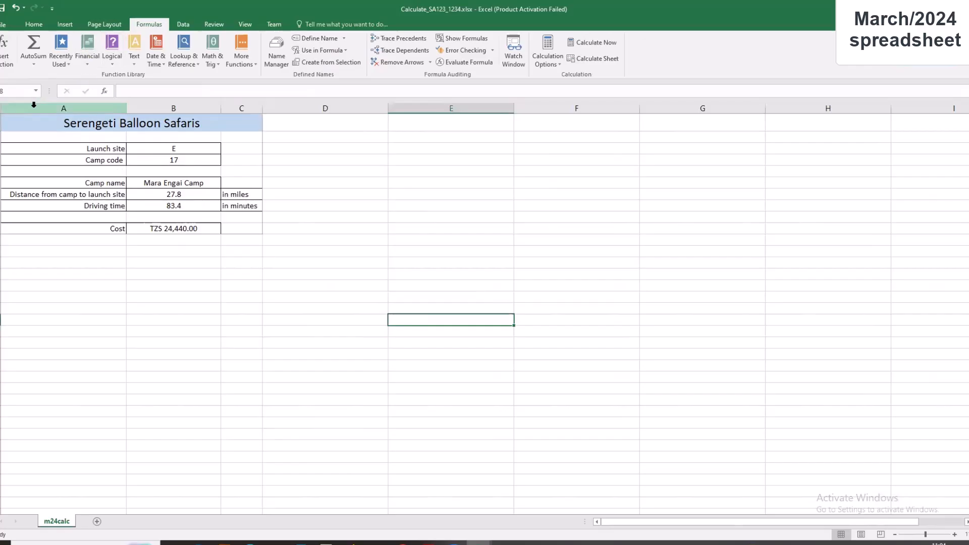
- Select cells A1:C10 and recheck the values printout requirements in question 16 of the exam paper
{"action": "left_click_drag", "start_coordinate": [25, 126], "coordinate": [243, 228]}
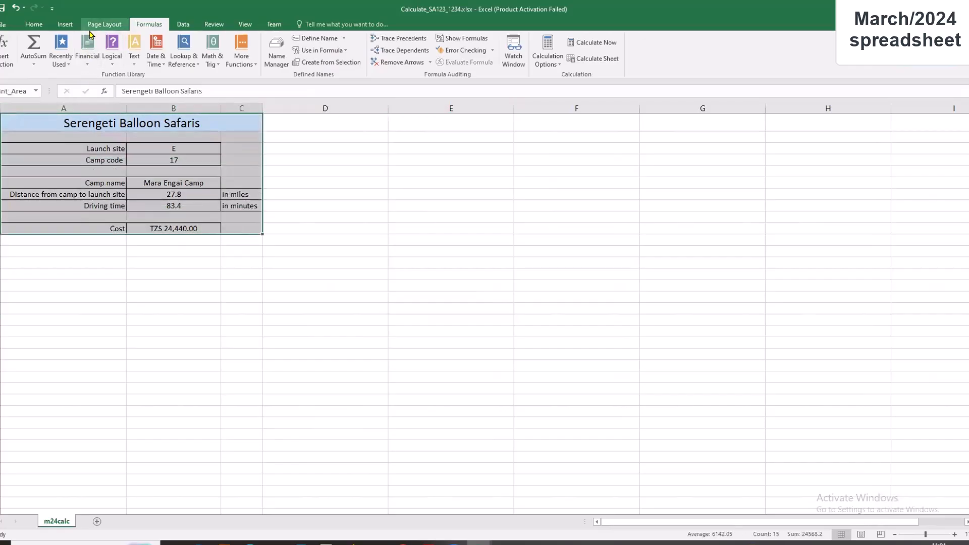
{"action": "left_click", "coordinate": [104, 24]}
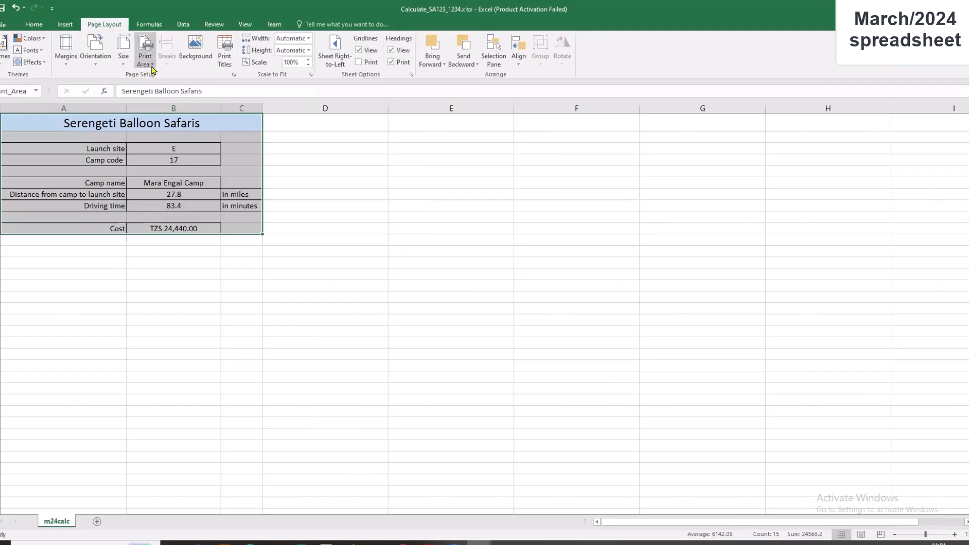
{"action": "left_click", "coordinate": [2, 25]}
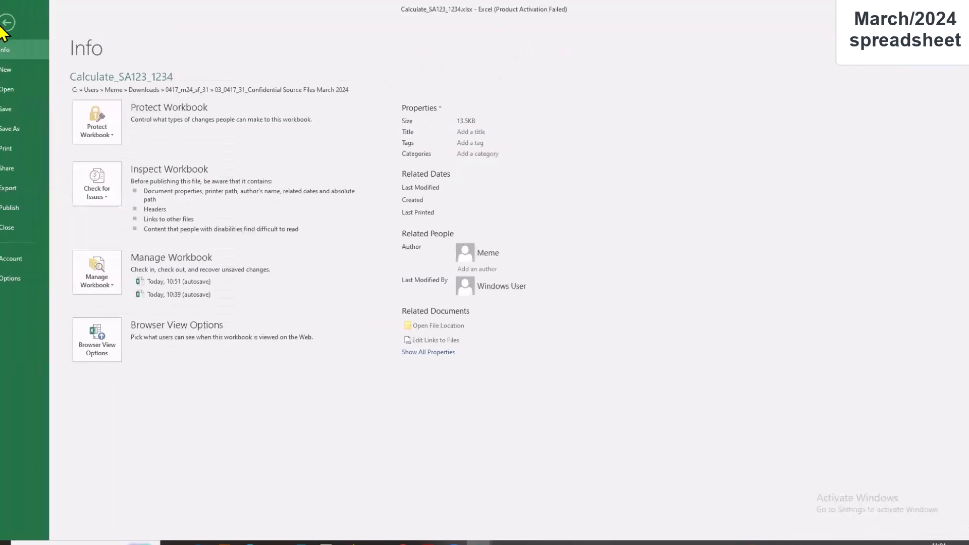
{"action": "mouse_move", "coordinate": [428, 543]}
{"action": "left_click", "coordinate": [429, 508]}
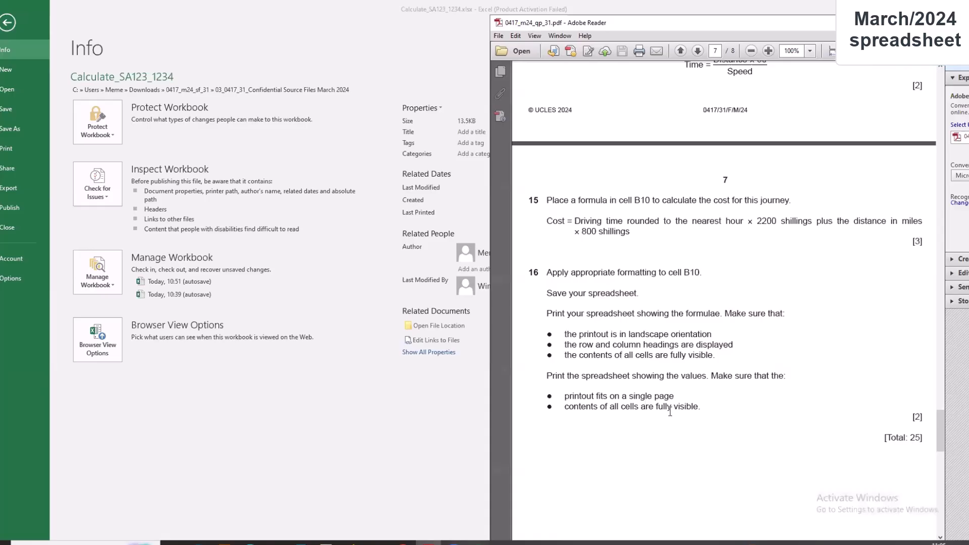
- Turn off row and column headings in the page setup for the values printout and return to the worksheet
{"action": "left_click", "coordinate": [13, 150]}
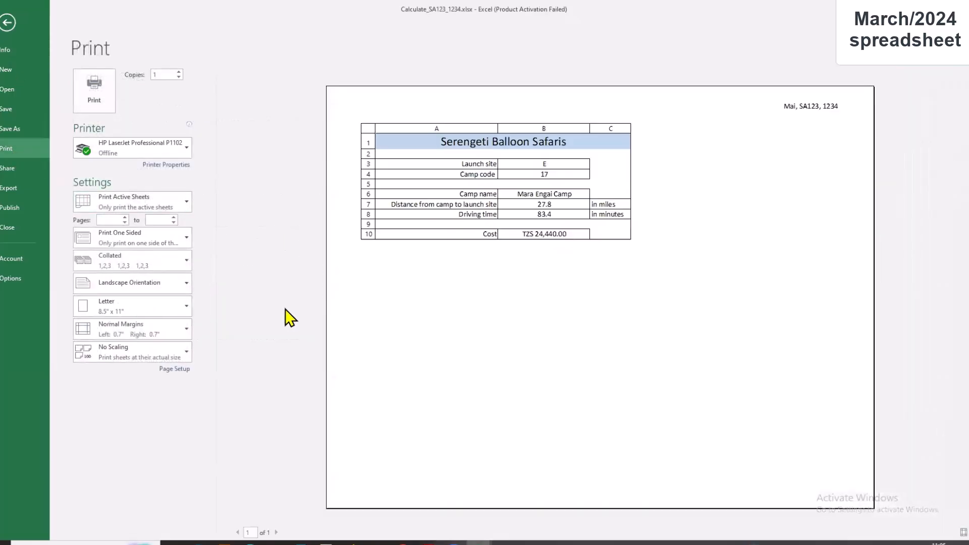
{"action": "left_click", "coordinate": [176, 370]}
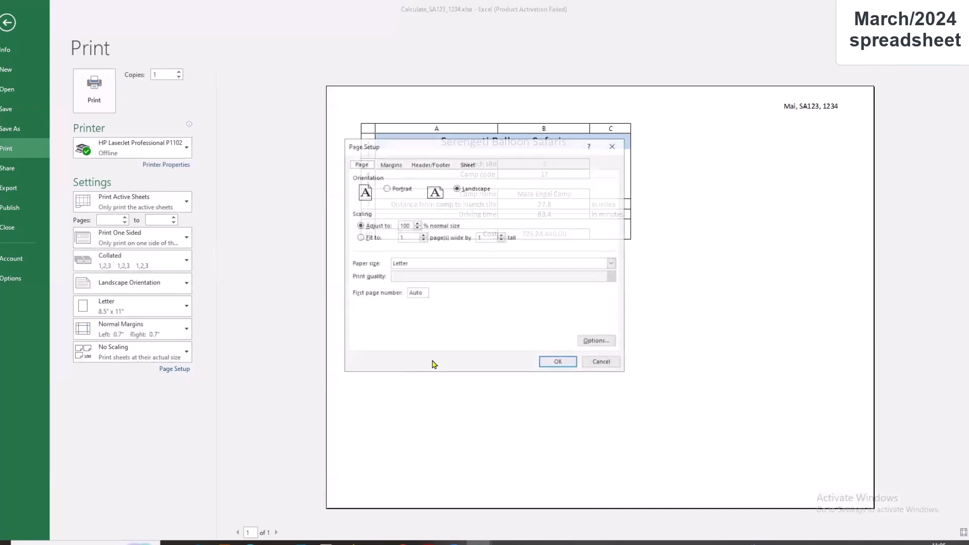
{"action": "left_click", "coordinate": [468, 165]}
{"action": "left_click", "coordinate": [385, 268]}
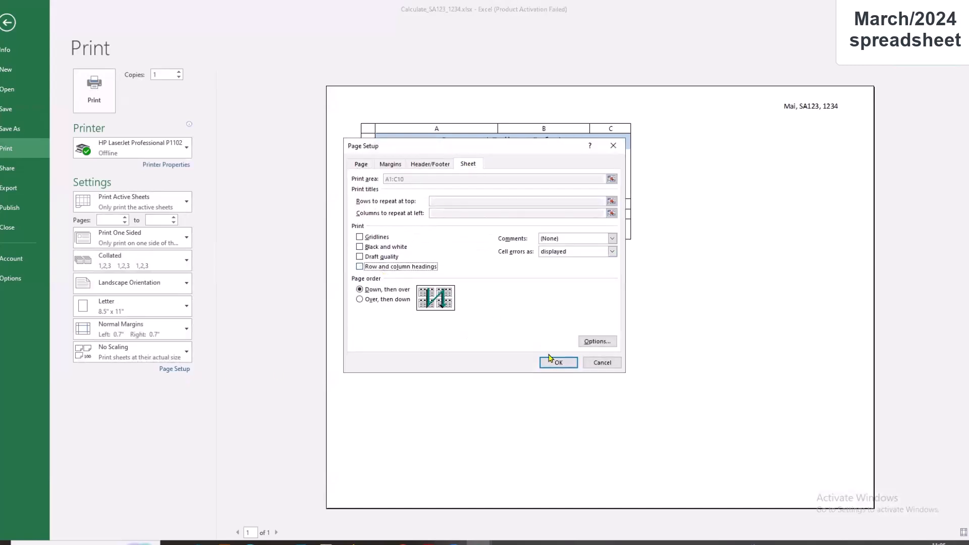
{"action": "left_click", "coordinate": [558, 363]}
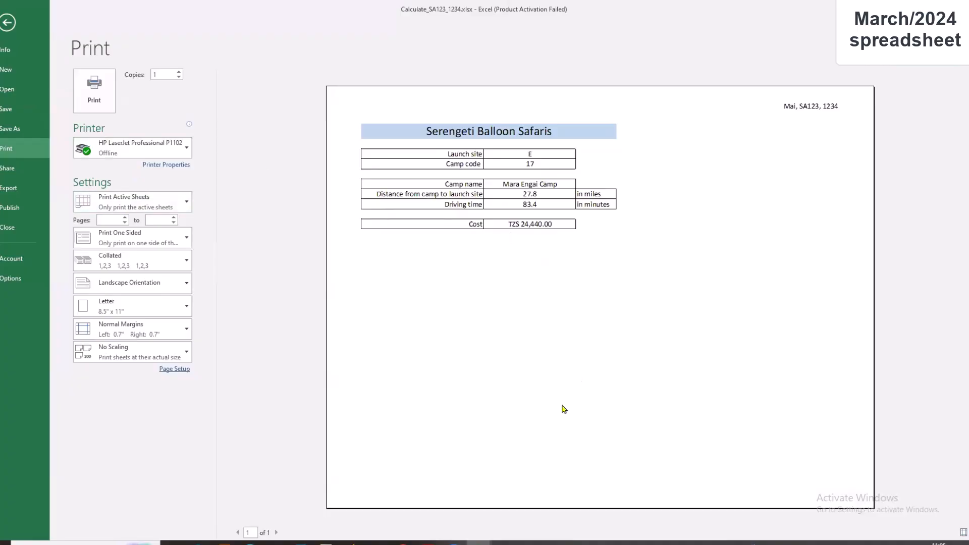
{"action": "left_click", "coordinate": [8, 23]}
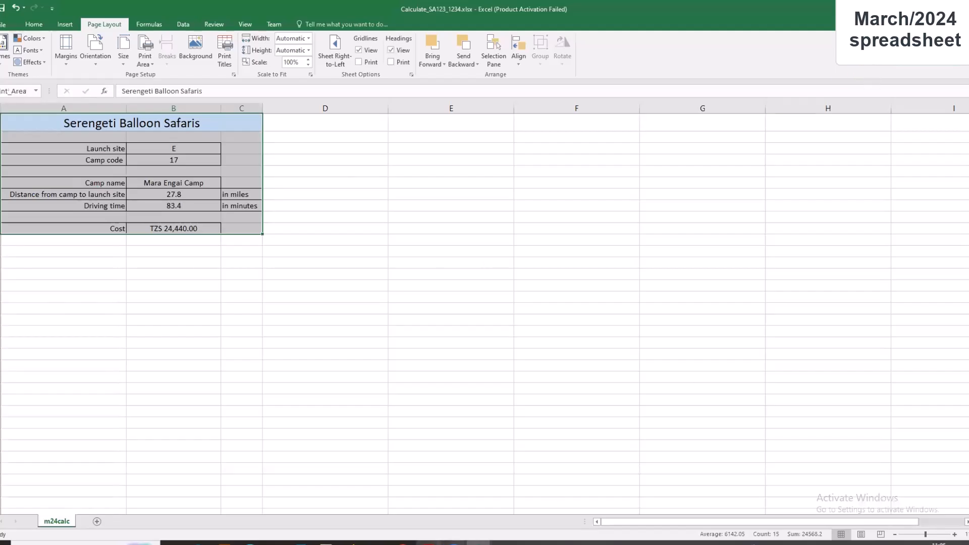
- Check the exam paper beyond question 16 for any remaining tasks
{"action": "left_click", "coordinate": [428, 507]}
{"action": "scroll", "coordinate": [657, 421], "scroll_direction": "down", "scroll_amount": 3}
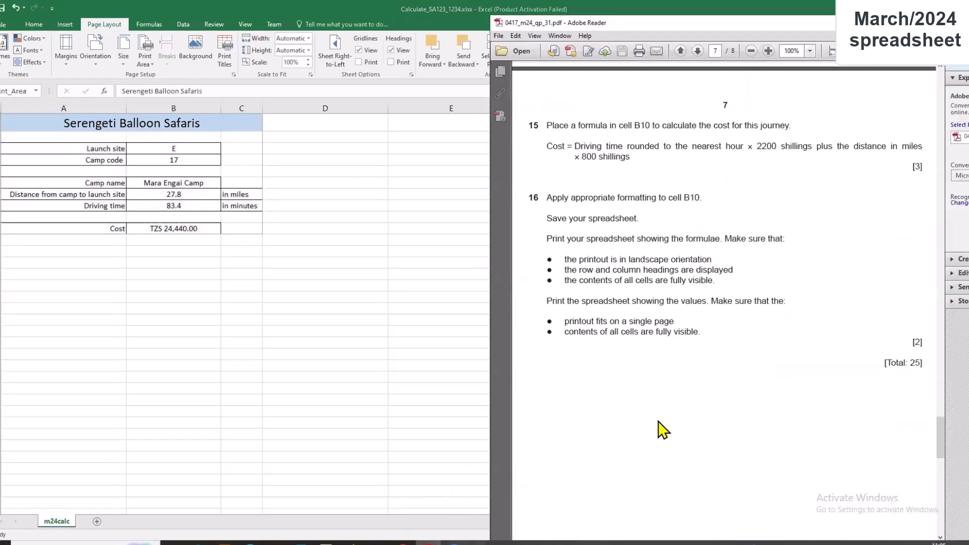
{"action": "scroll", "coordinate": [660, 364], "scroll_direction": "down", "scroll_amount": 15}
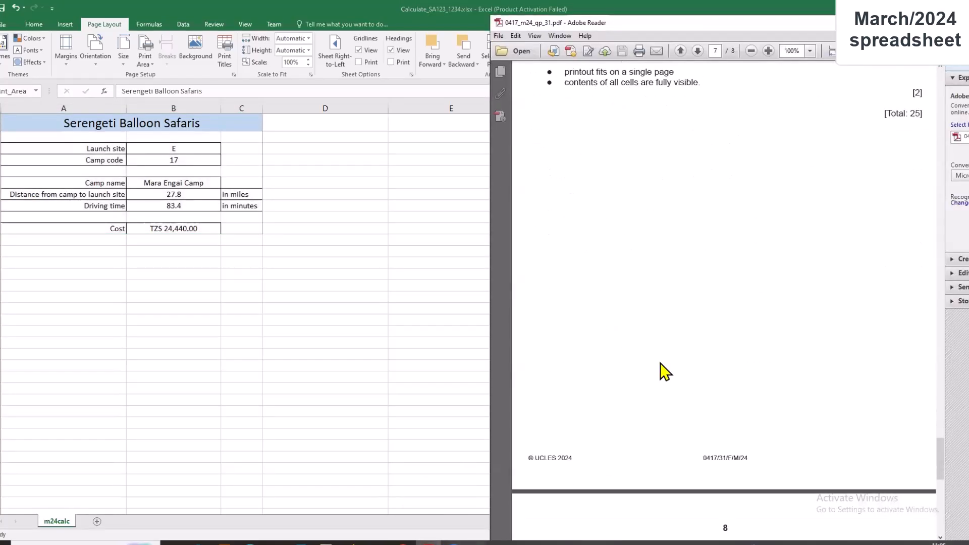